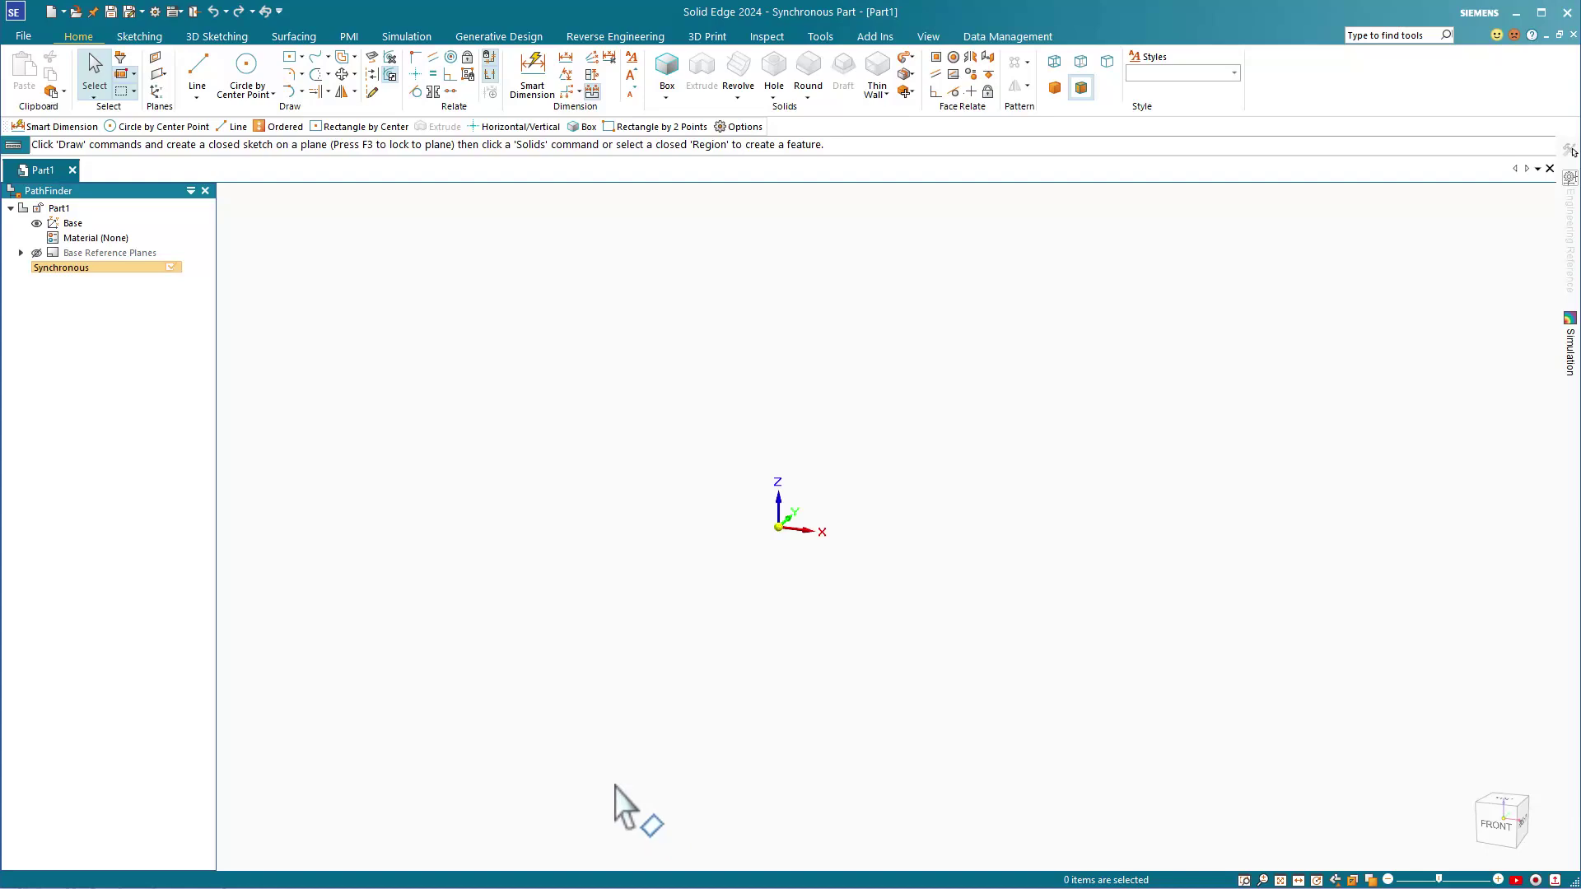
- Switch Part1 from Synchronous to the Ordered environment with Ctrl+E
{"action": "key", "text": "ctrl+e"}
- Start a sketch on the Front plane with a 2.5 in line left of the origin
{"action": "left_click", "coordinate": [196, 62]}
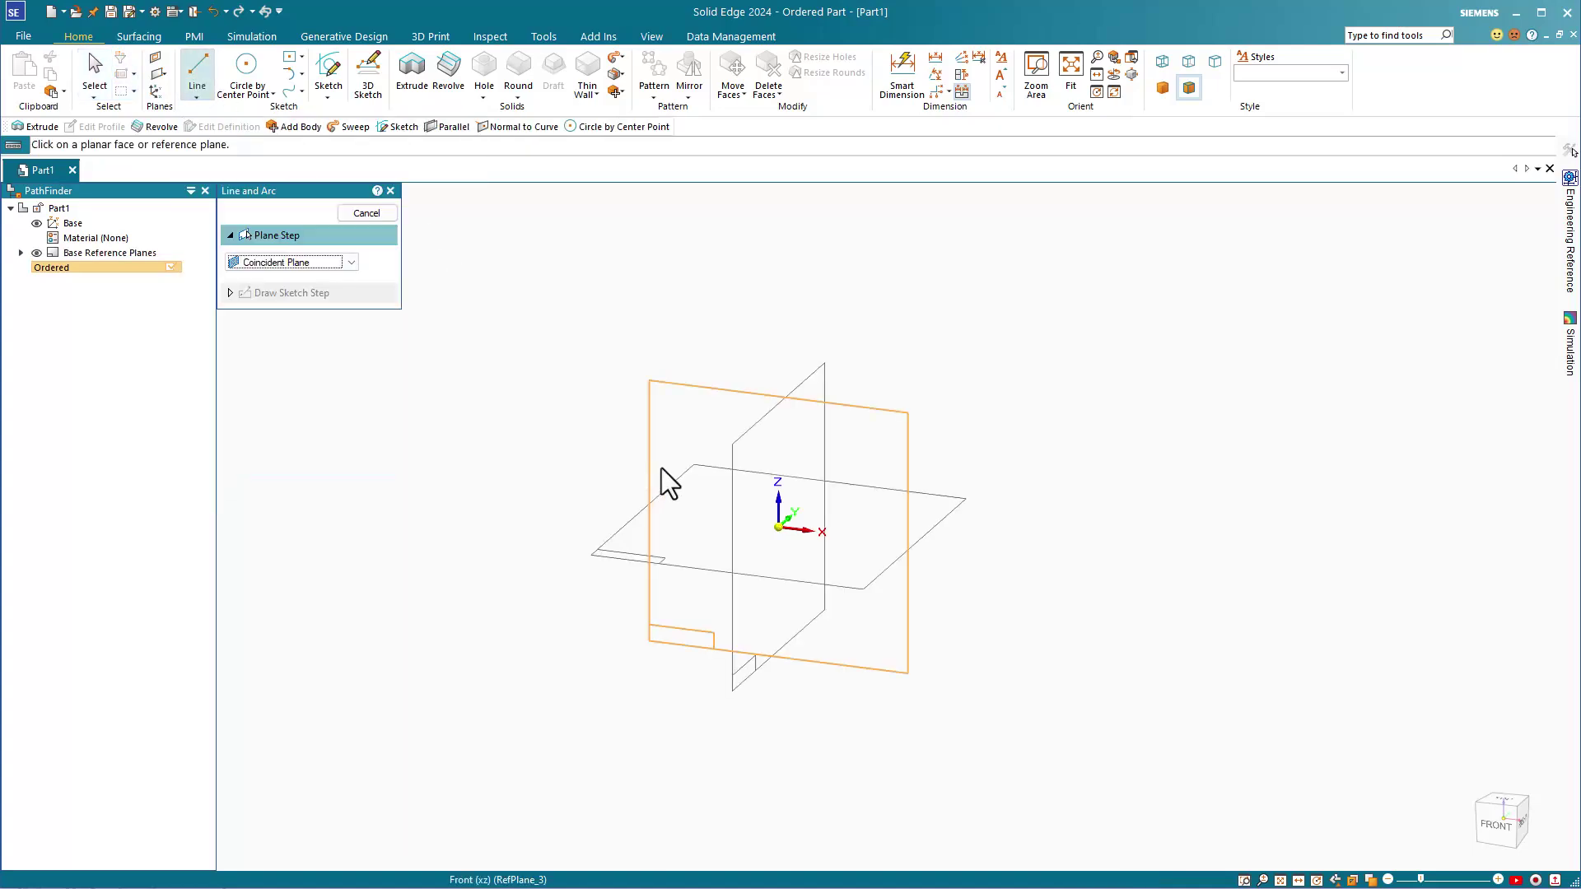
{"action": "left_click", "coordinate": [723, 392]}
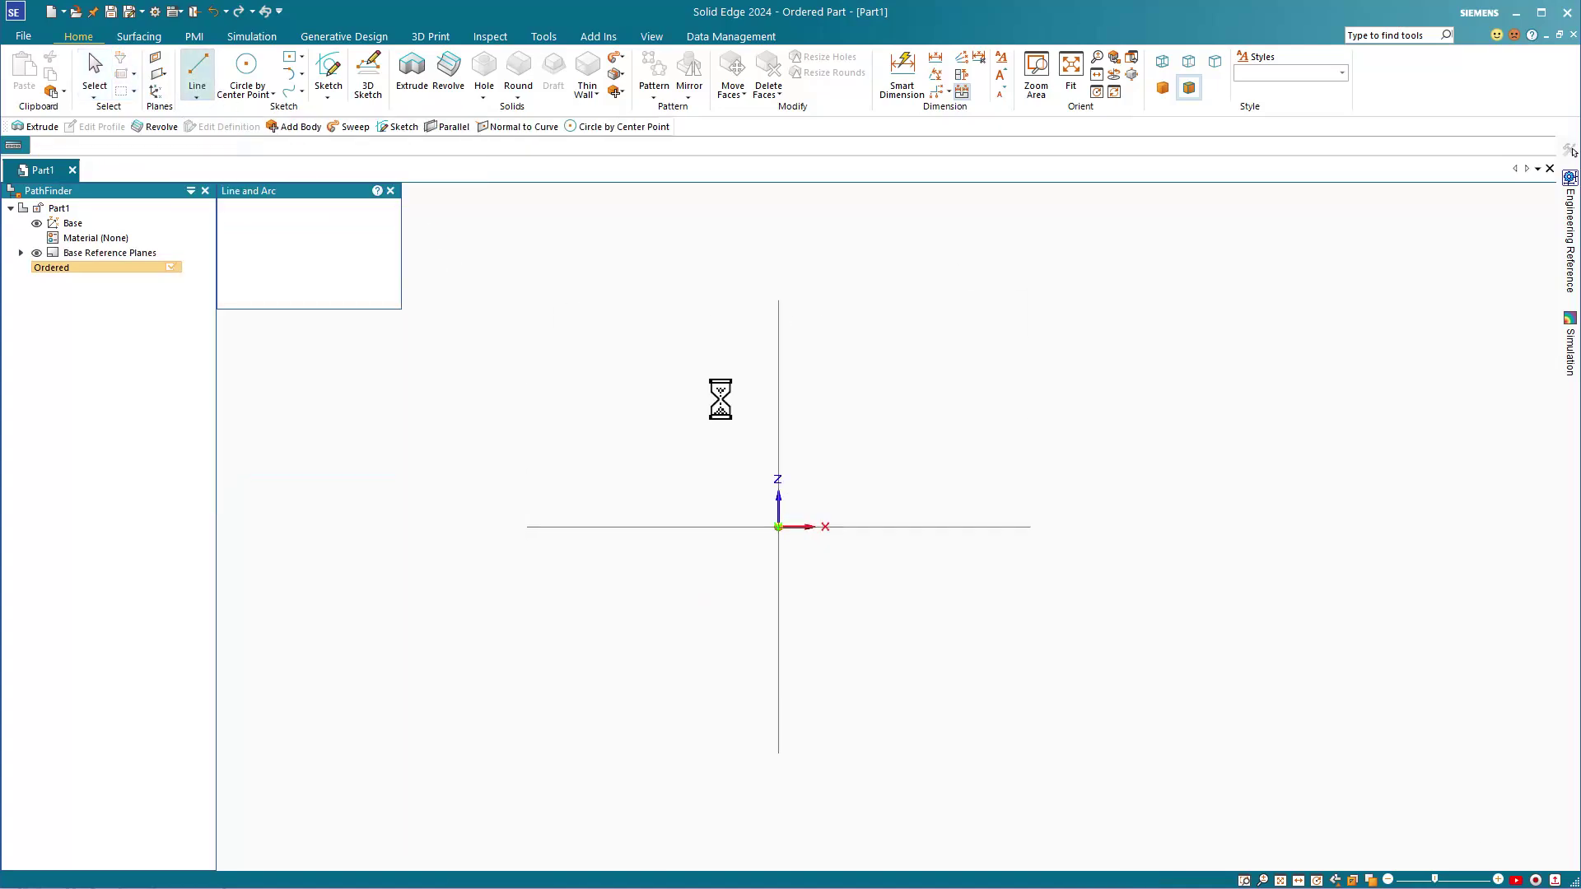
{"action": "left_click", "coordinate": [604, 485]}
{"action": "type", "text": "2.5"}
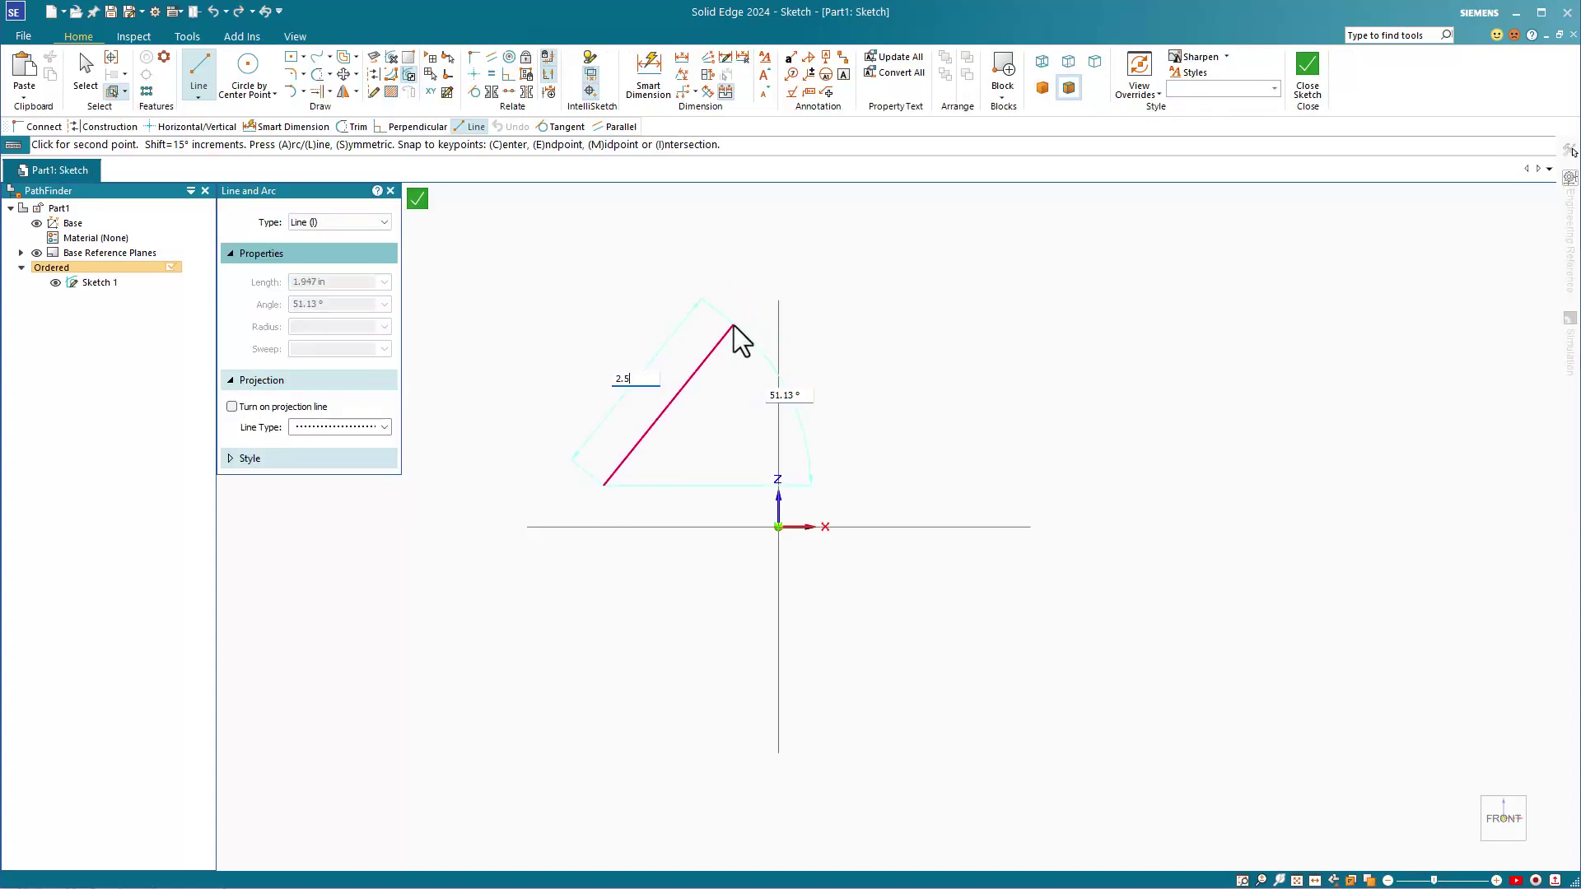
{"action": "key", "text": "Tab"}
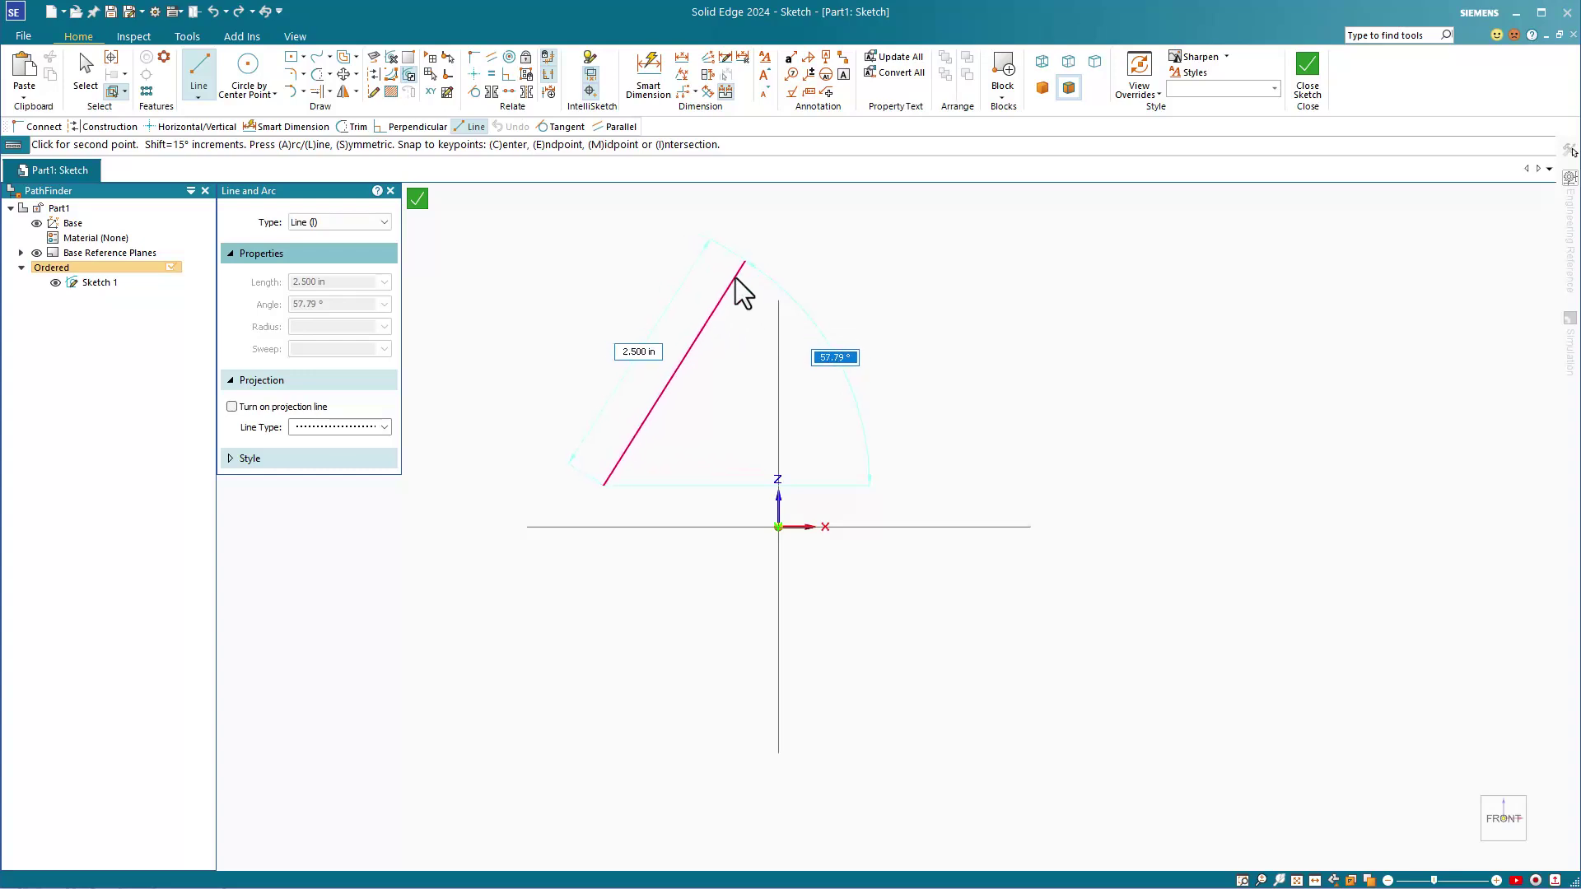
- Enable IntelliSketch auto-dimensioning only for geometry created with keyed-in values
{"action": "left_click", "coordinate": [590, 63]}
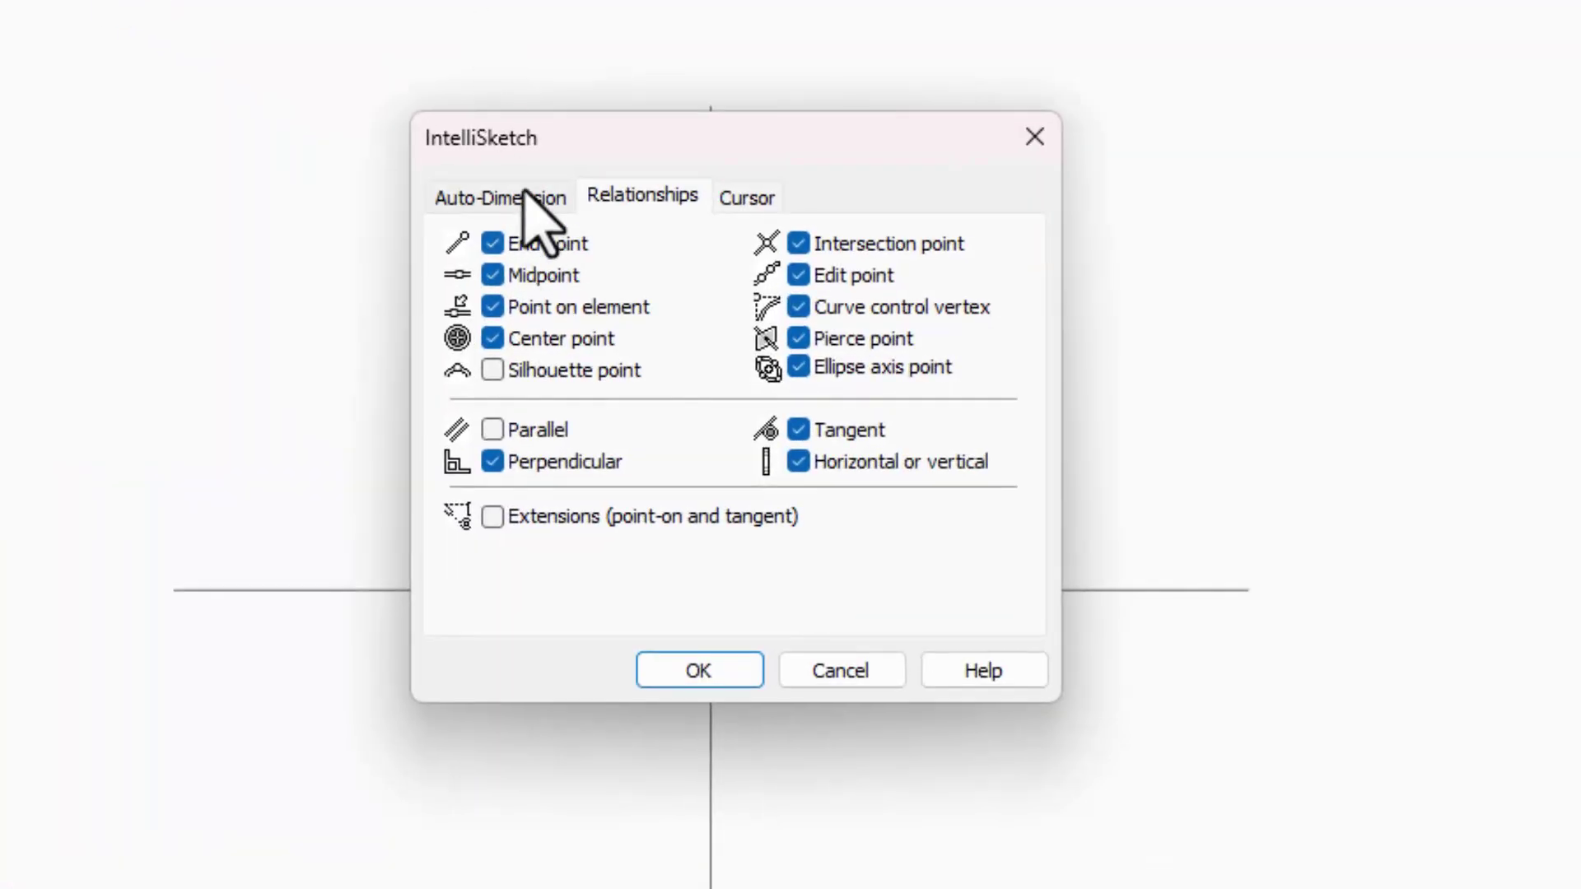
{"action": "left_click", "coordinate": [526, 193]}
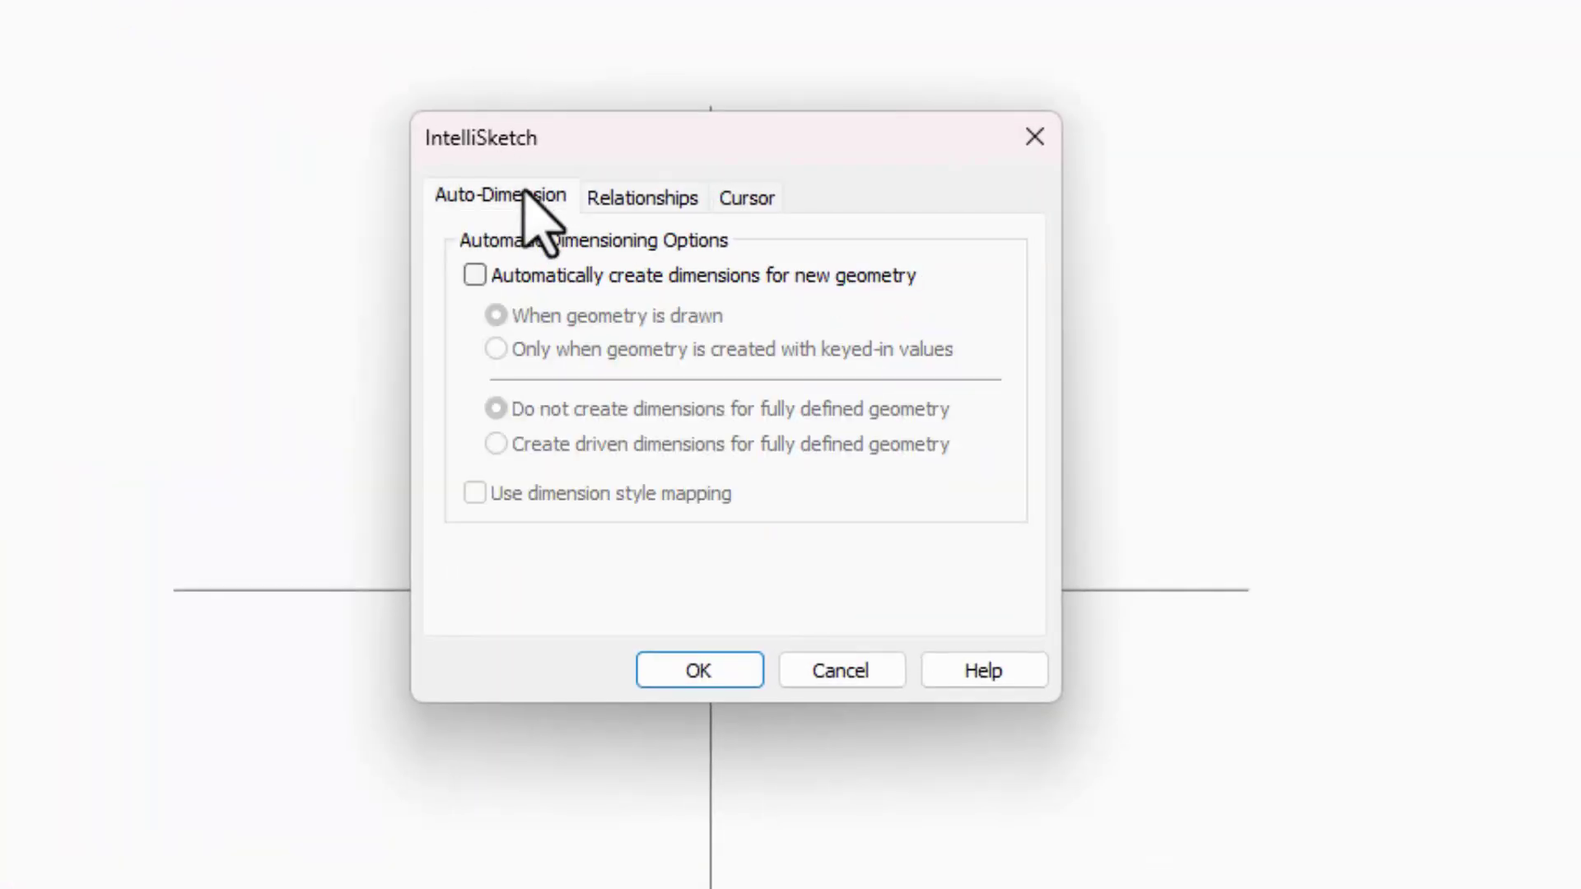
{"action": "left_click", "coordinate": [474, 276]}
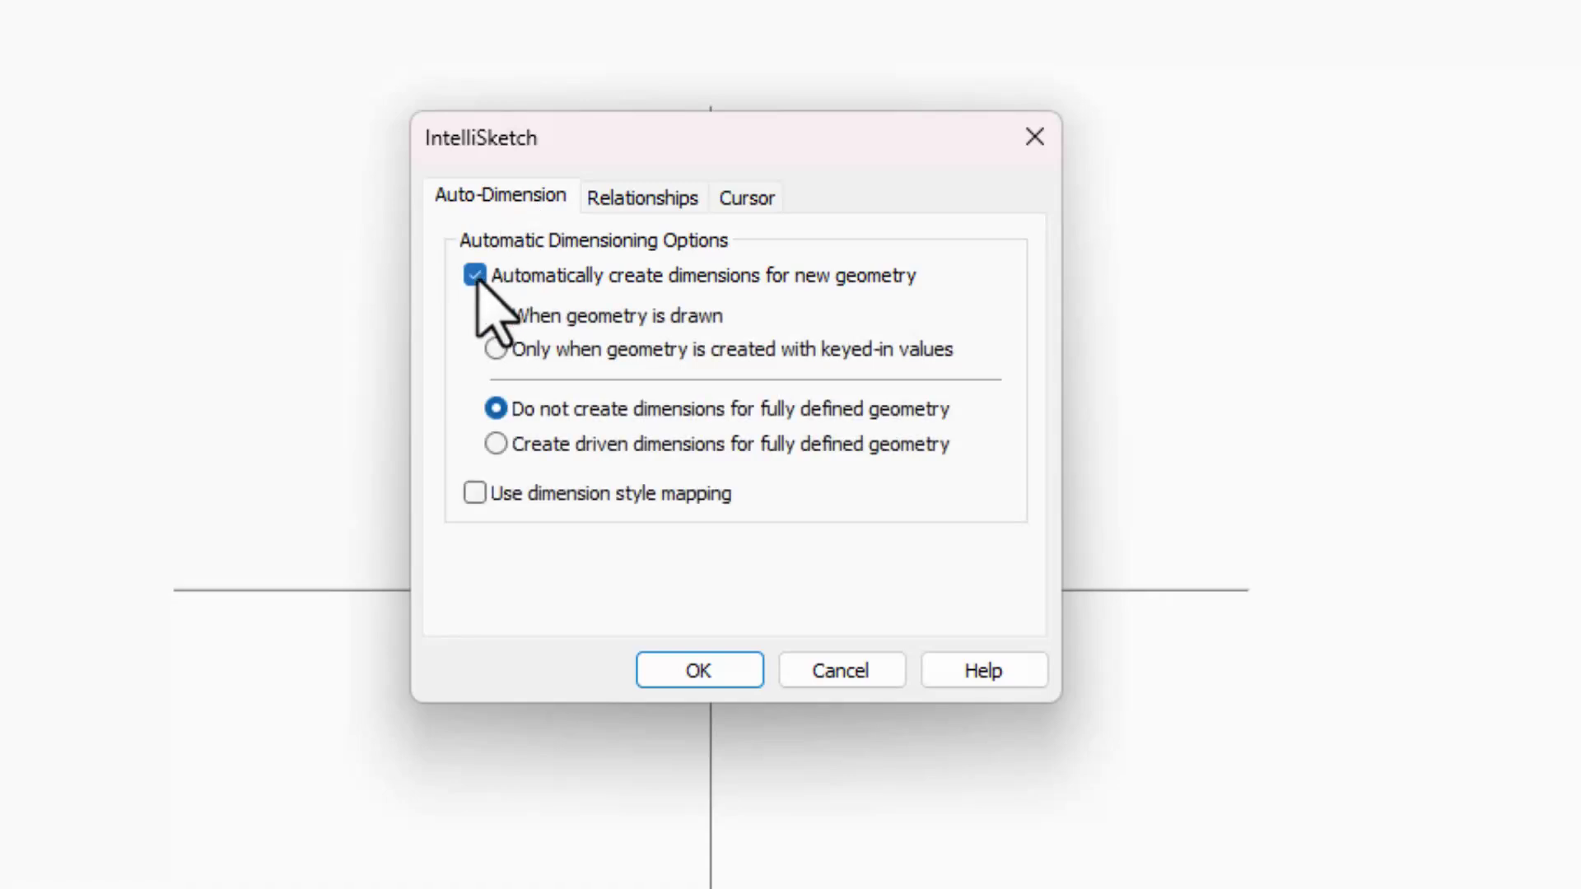
{"action": "left_click", "coordinate": [496, 350]}
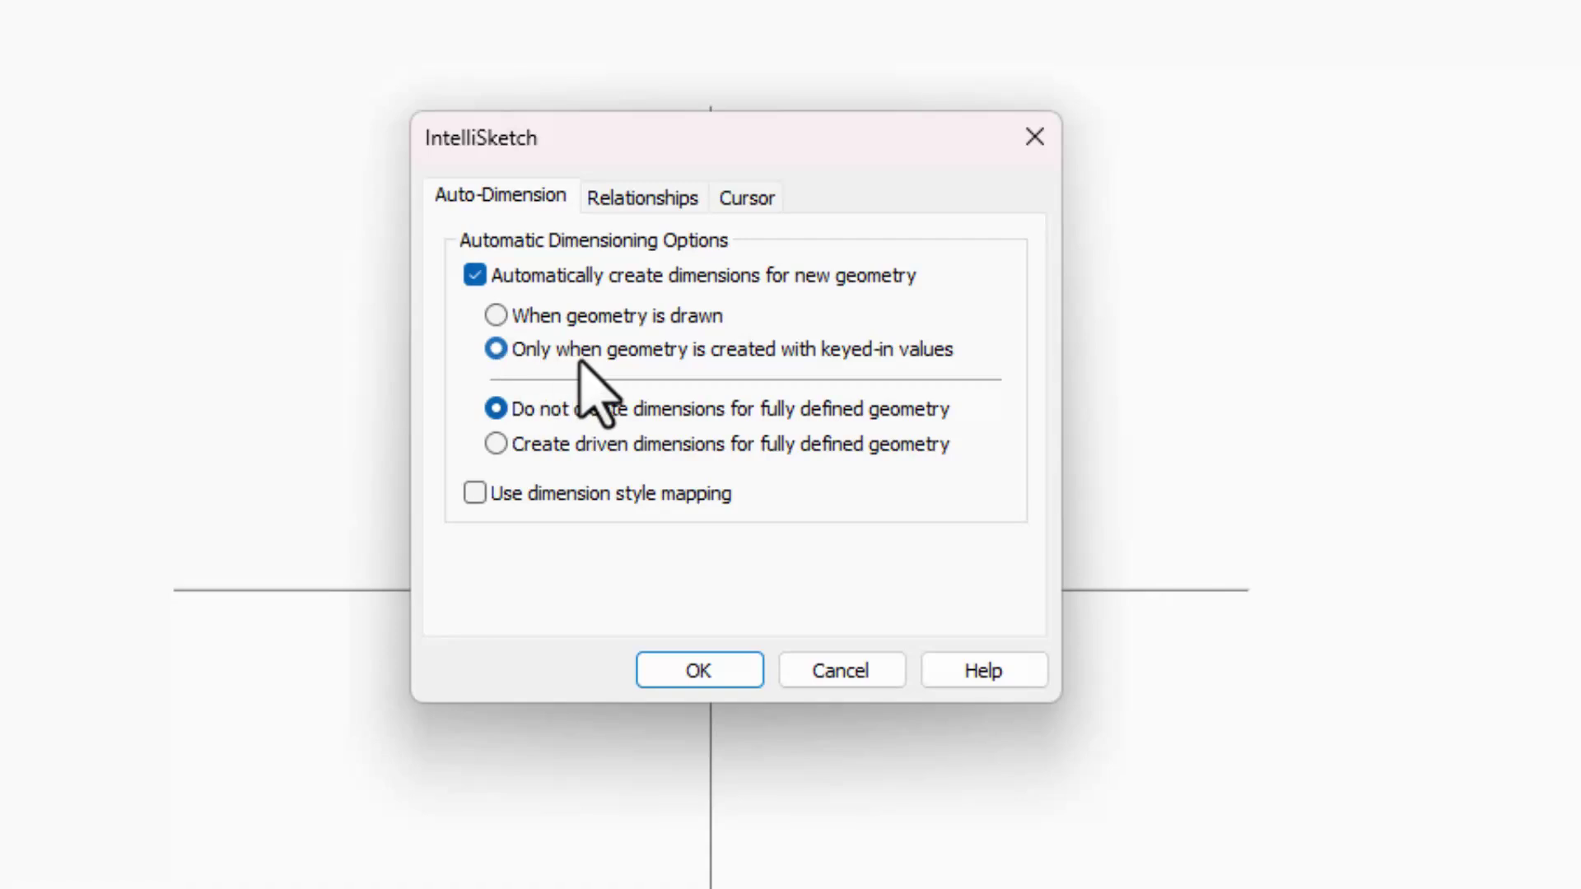
{"action": "left_click", "coordinate": [700, 672]}
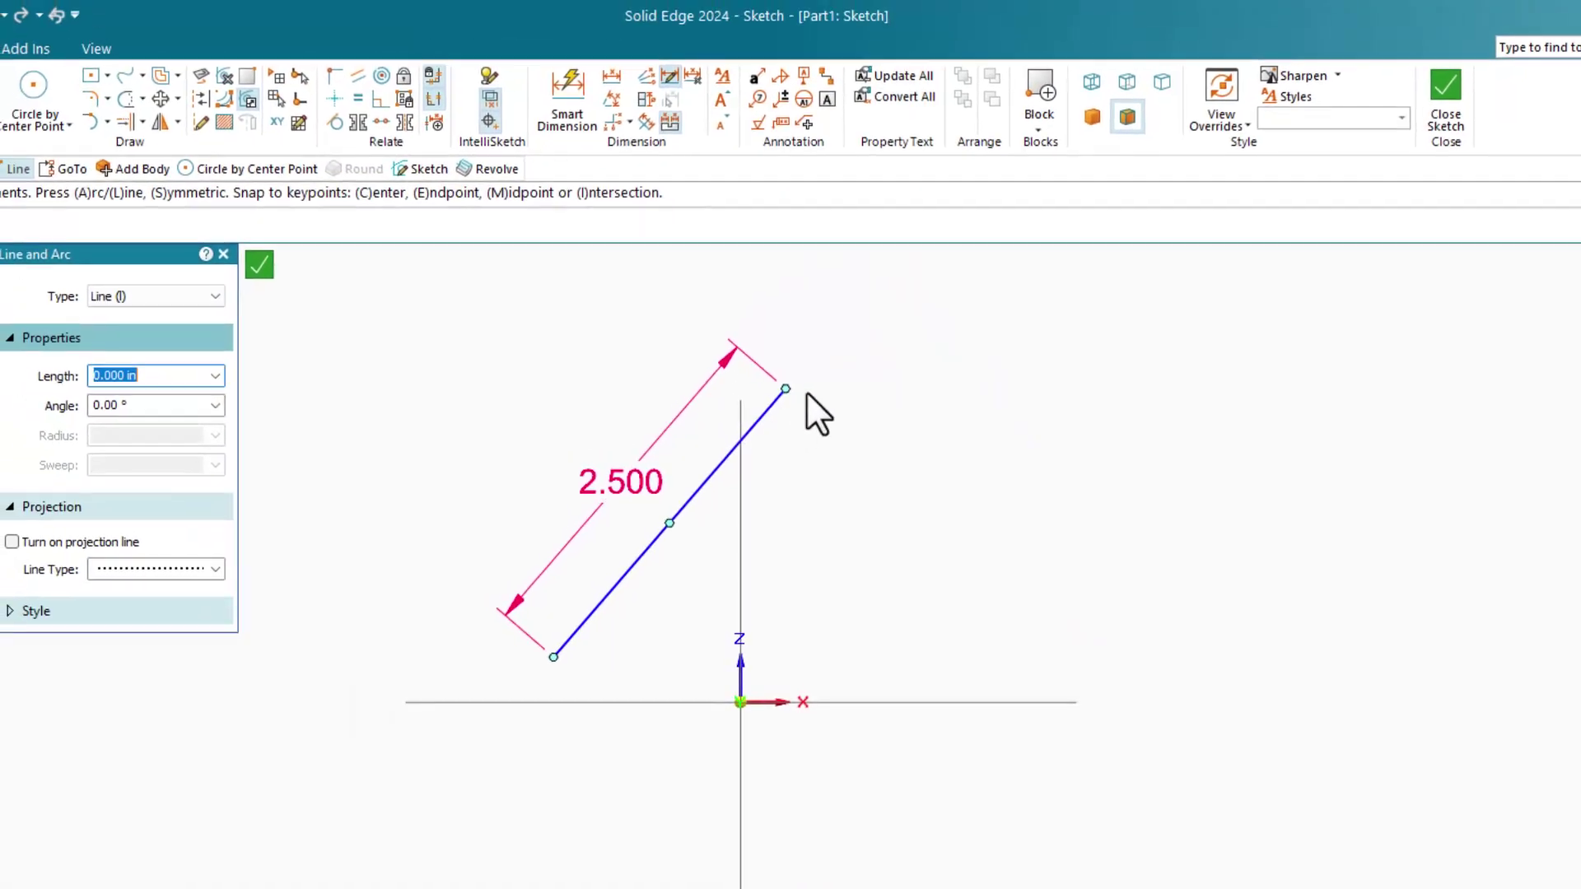
- Draw an arc to the top, the horizontal top line, and the right-hand tangent arc
{"action": "scroll", "coordinate": [807, 394], "scroll_direction": "down", "scroll_amount": 1}
{"action": "key", "text": "a"}
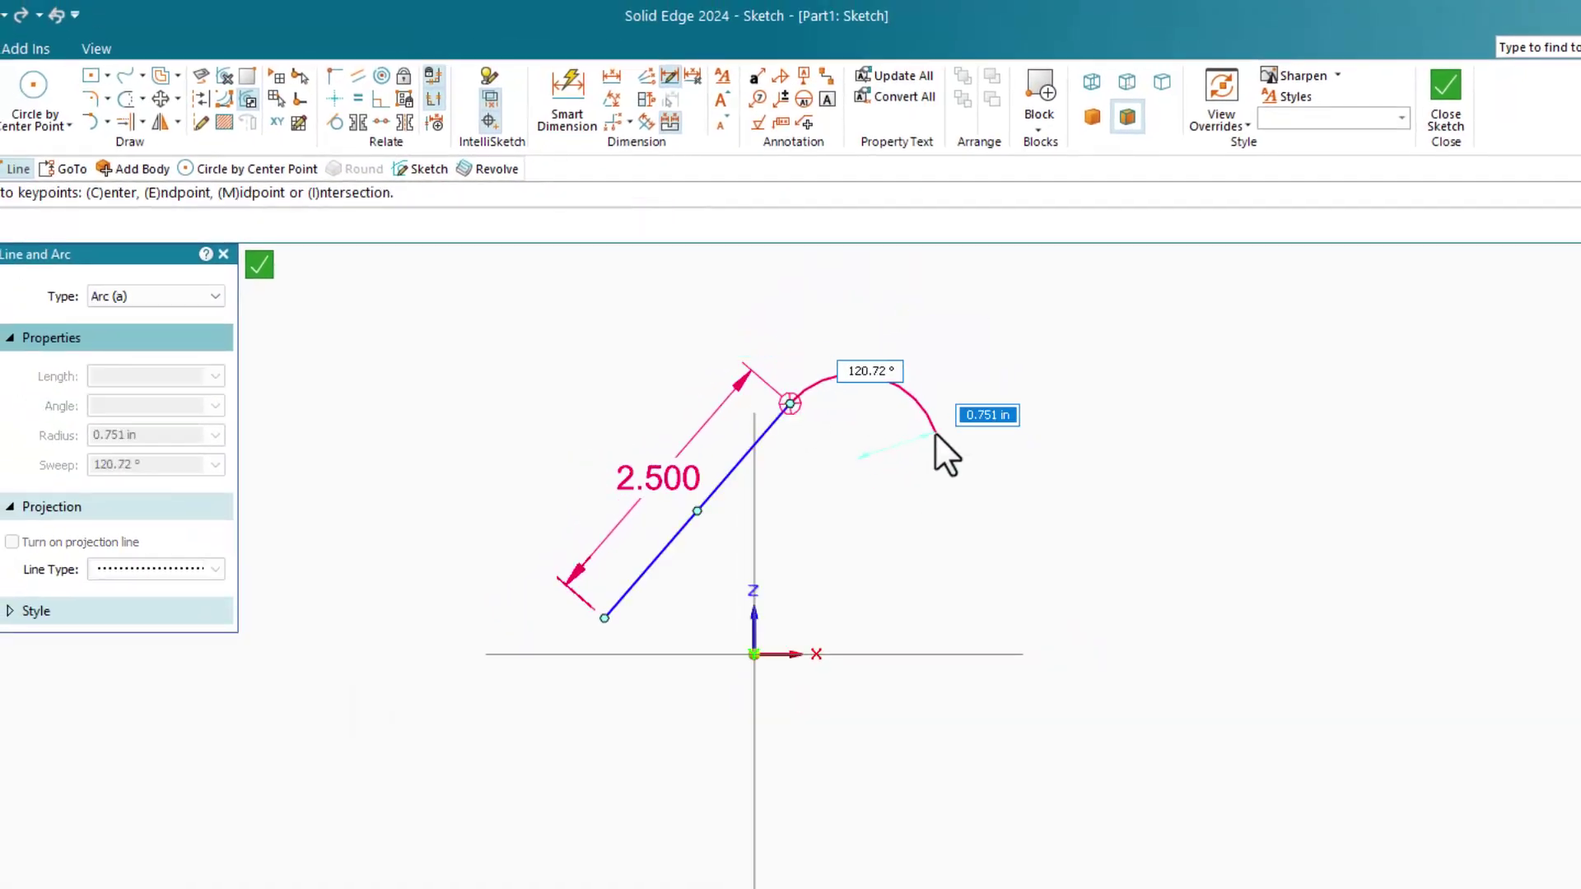
{"action": "left_click", "coordinate": [943, 333]}
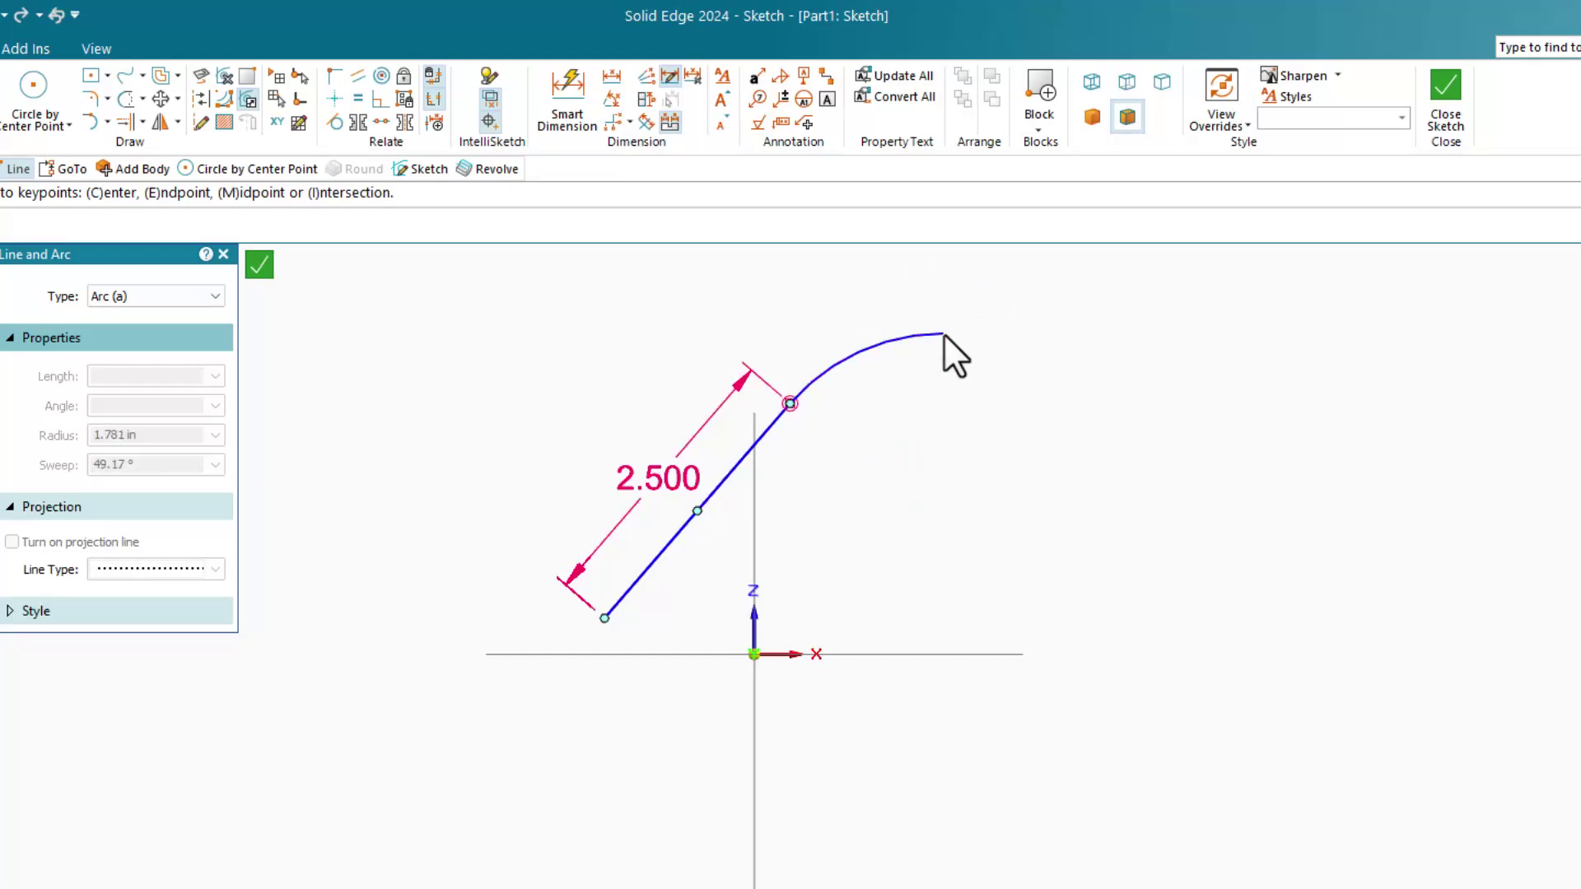
{"action": "left_click", "coordinate": [1156, 333]}
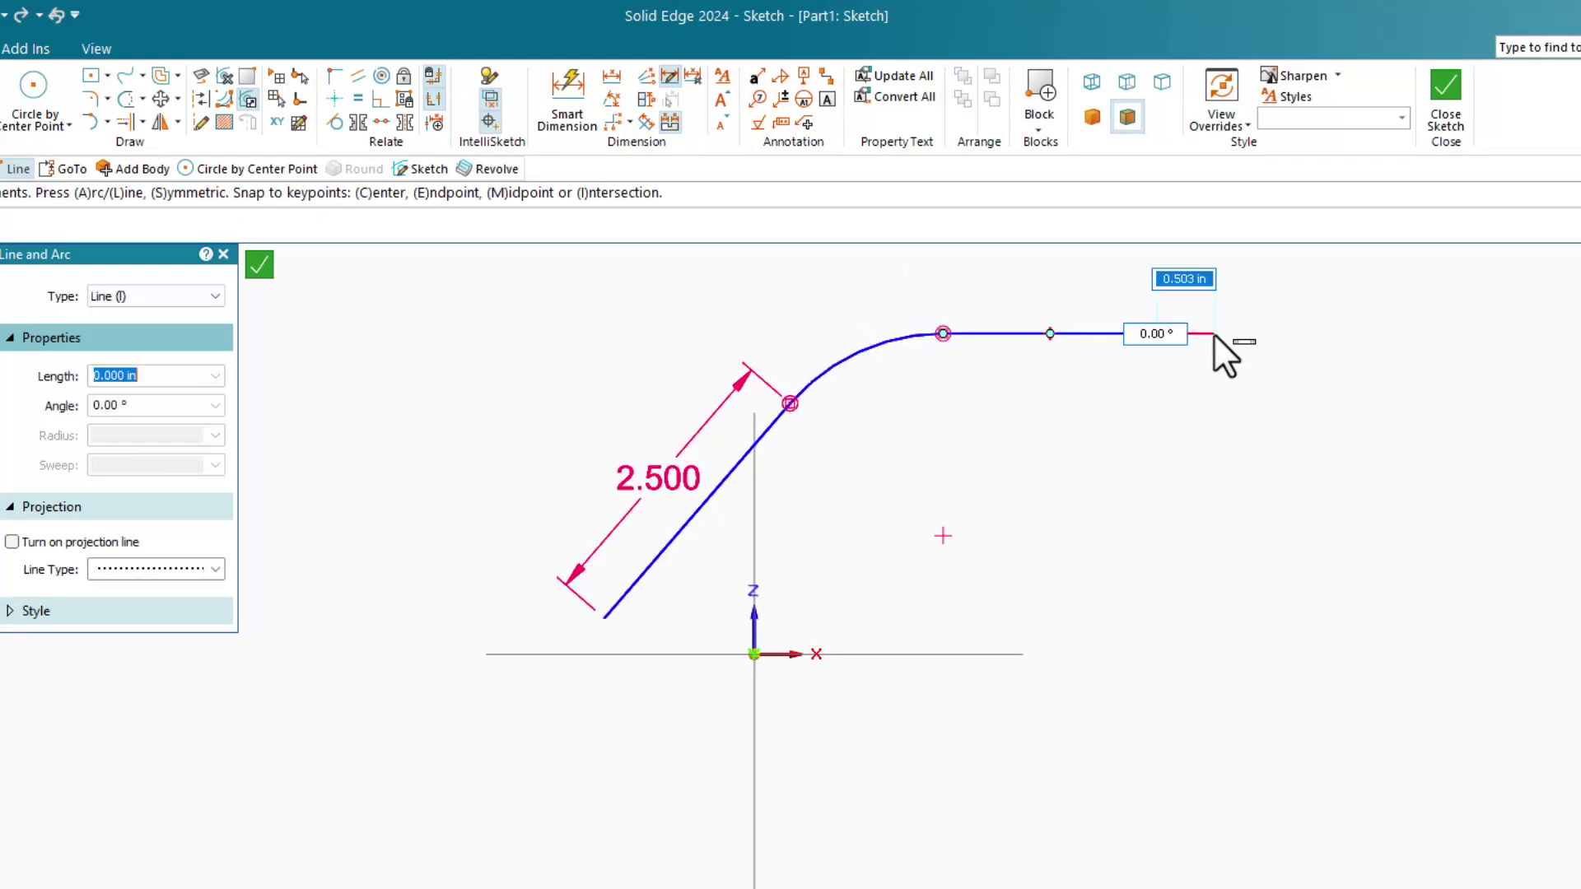
{"action": "key", "text": "a"}
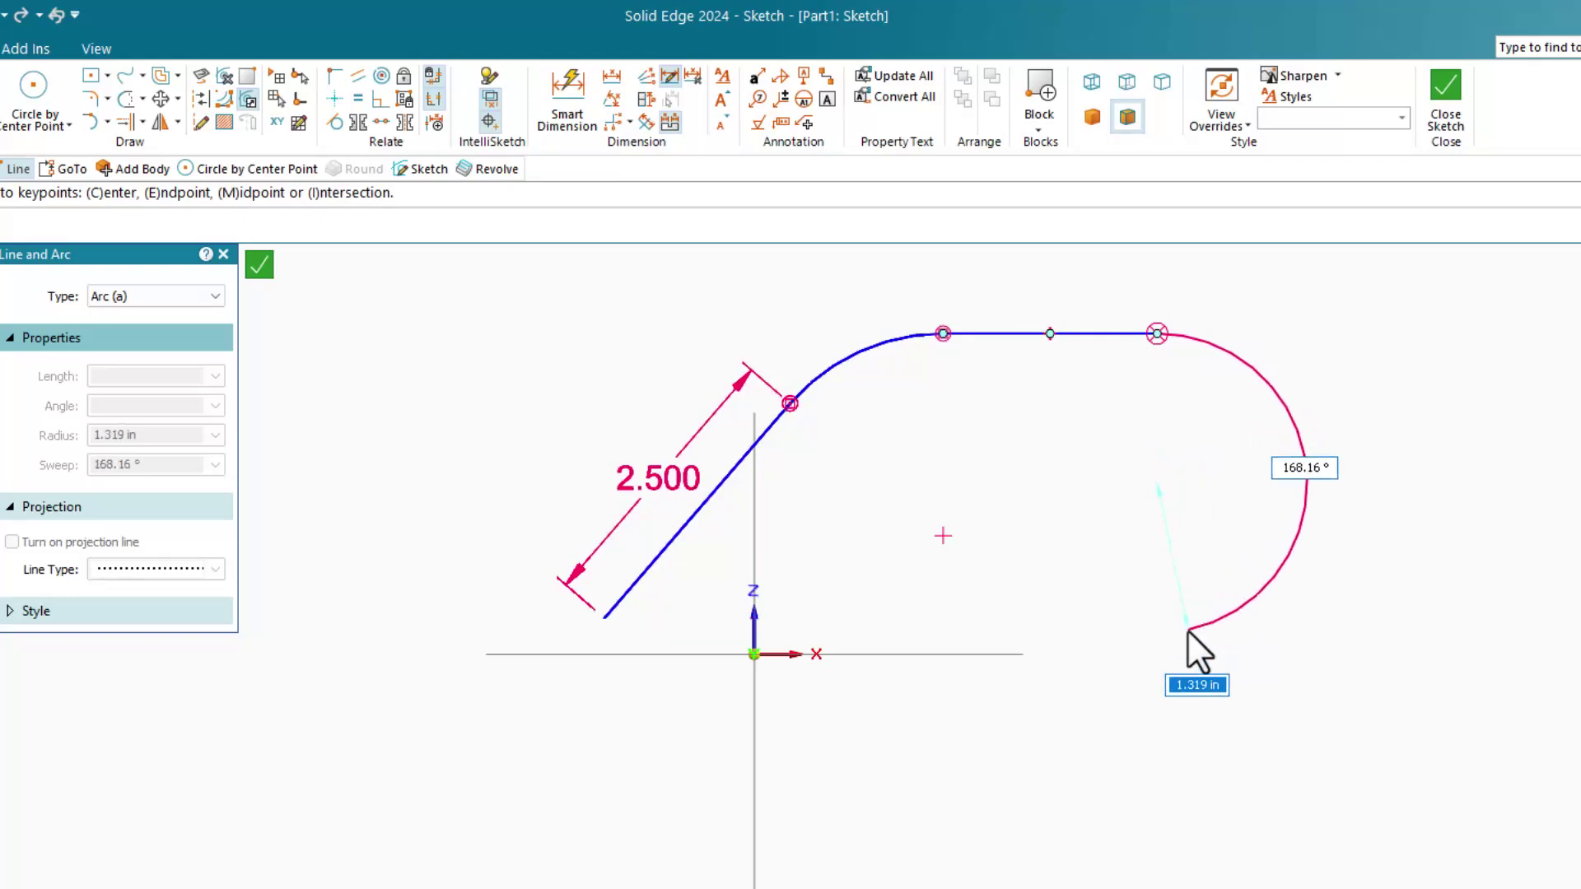
{"action": "left_click", "coordinate": [1158, 631]}
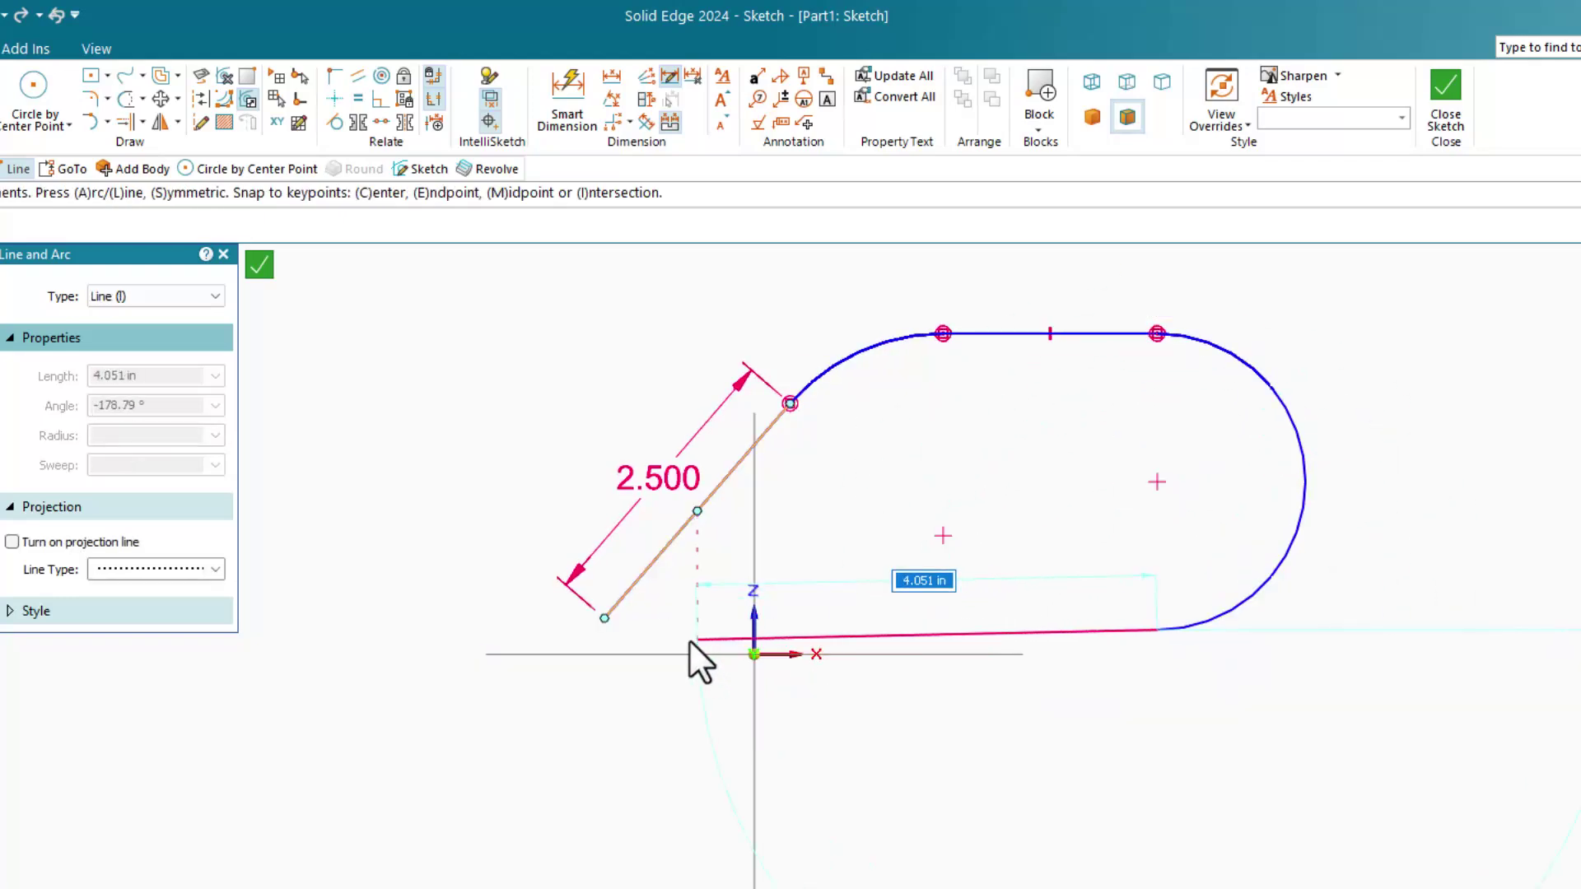
- Add the bottom line and a closing arc back to the 2.500 line's start
{"action": "left_click", "coordinate": [697, 639]}
{"action": "scroll", "coordinate": [667, 627], "scroll_direction": "down", "scroll_amount": 1}
{"action": "key", "text": "a"}
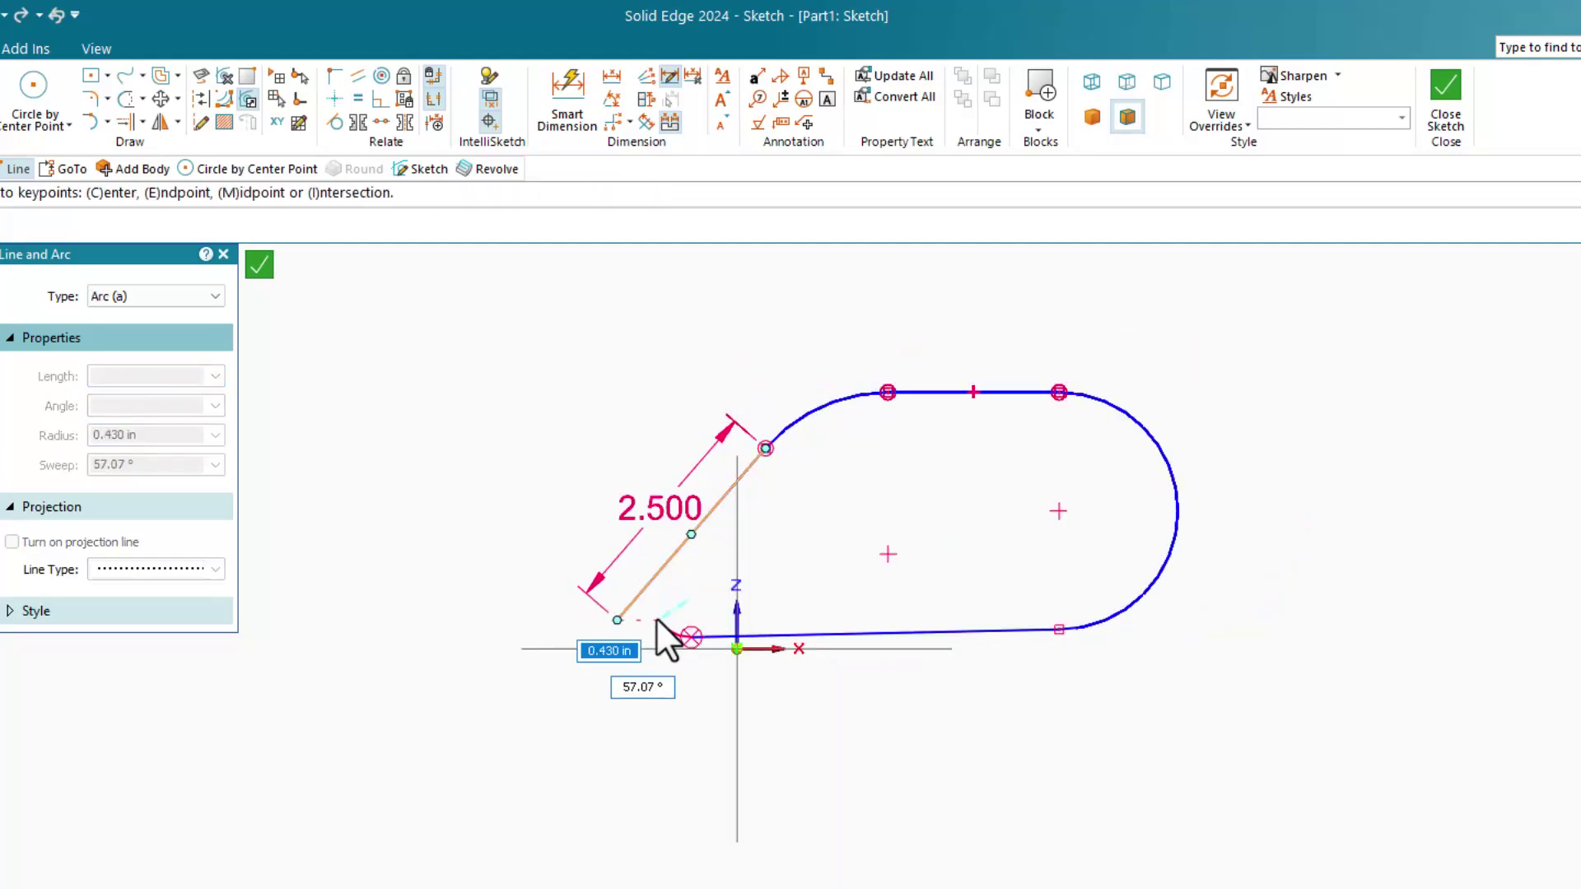
{"action": "left_click", "coordinate": [617, 620]}
{"action": "key", "text": "Escape"}
{"action": "left_click", "coordinate": [930, 649]}
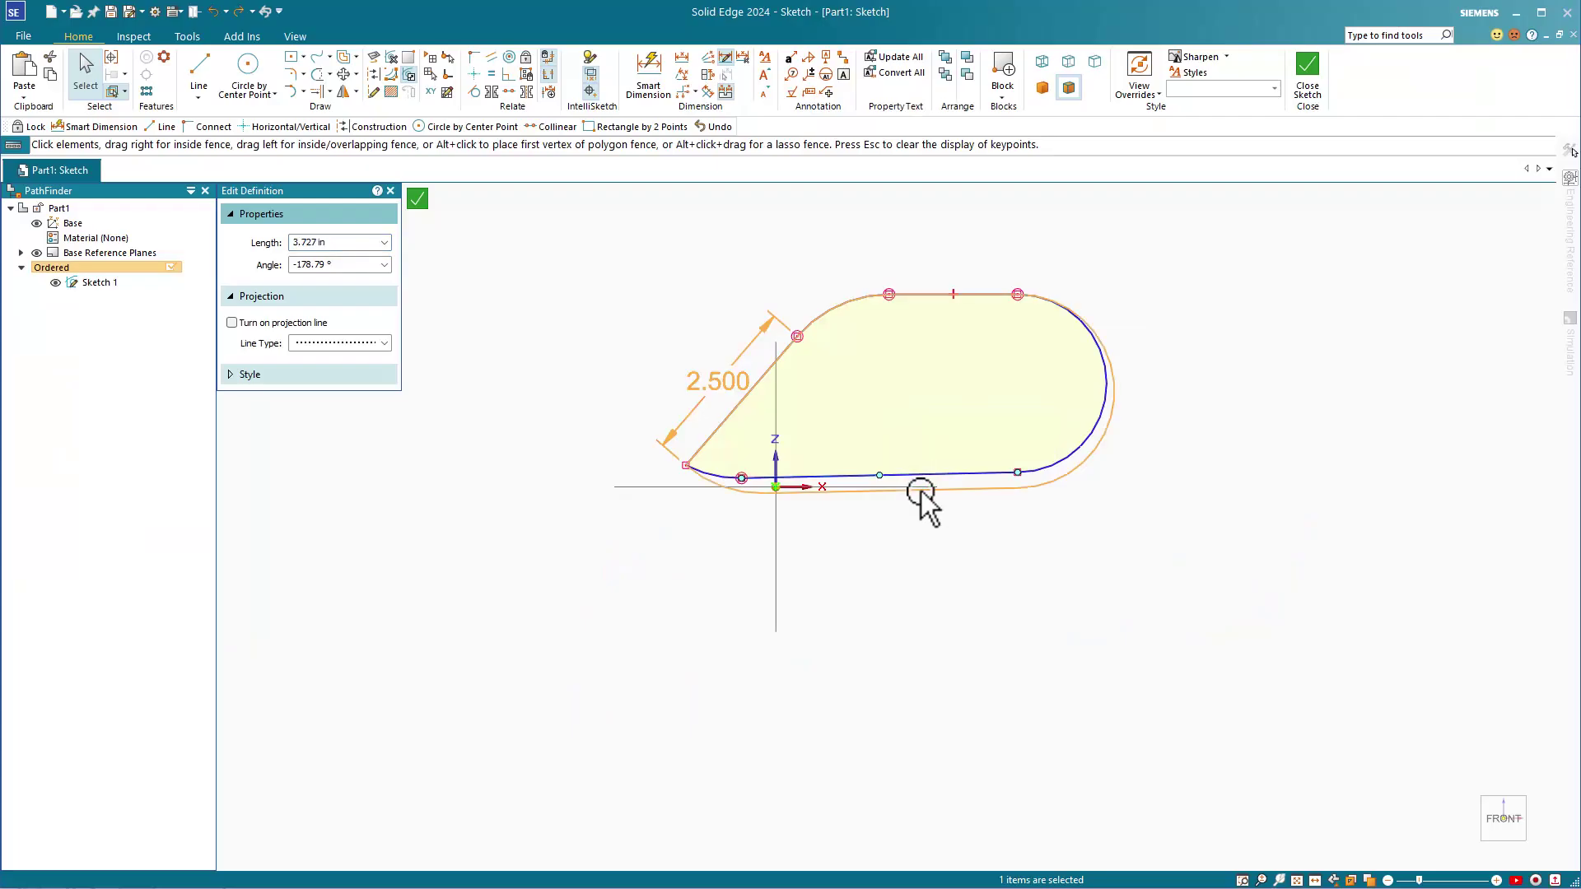
- Drag the bottom line lower and stretch its left end so it measures 4.388 in
{"action": "left_click_drag", "start_coordinate": [920, 494], "coordinate": [894, 537]}
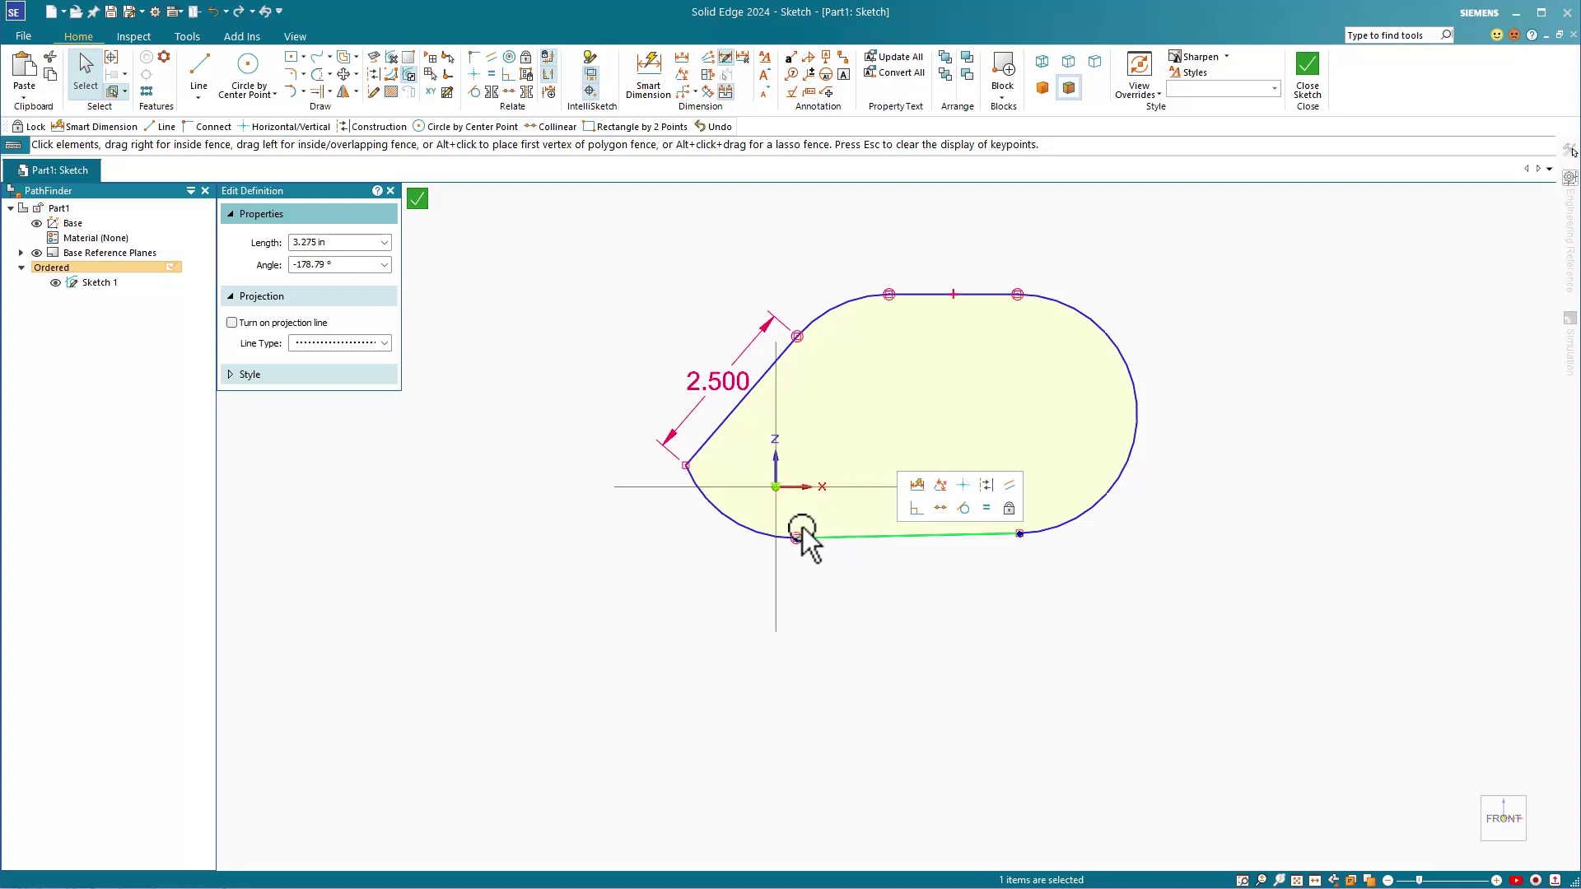
{"action": "left_click_drag", "start_coordinate": [797, 540], "coordinate": [716, 536]}
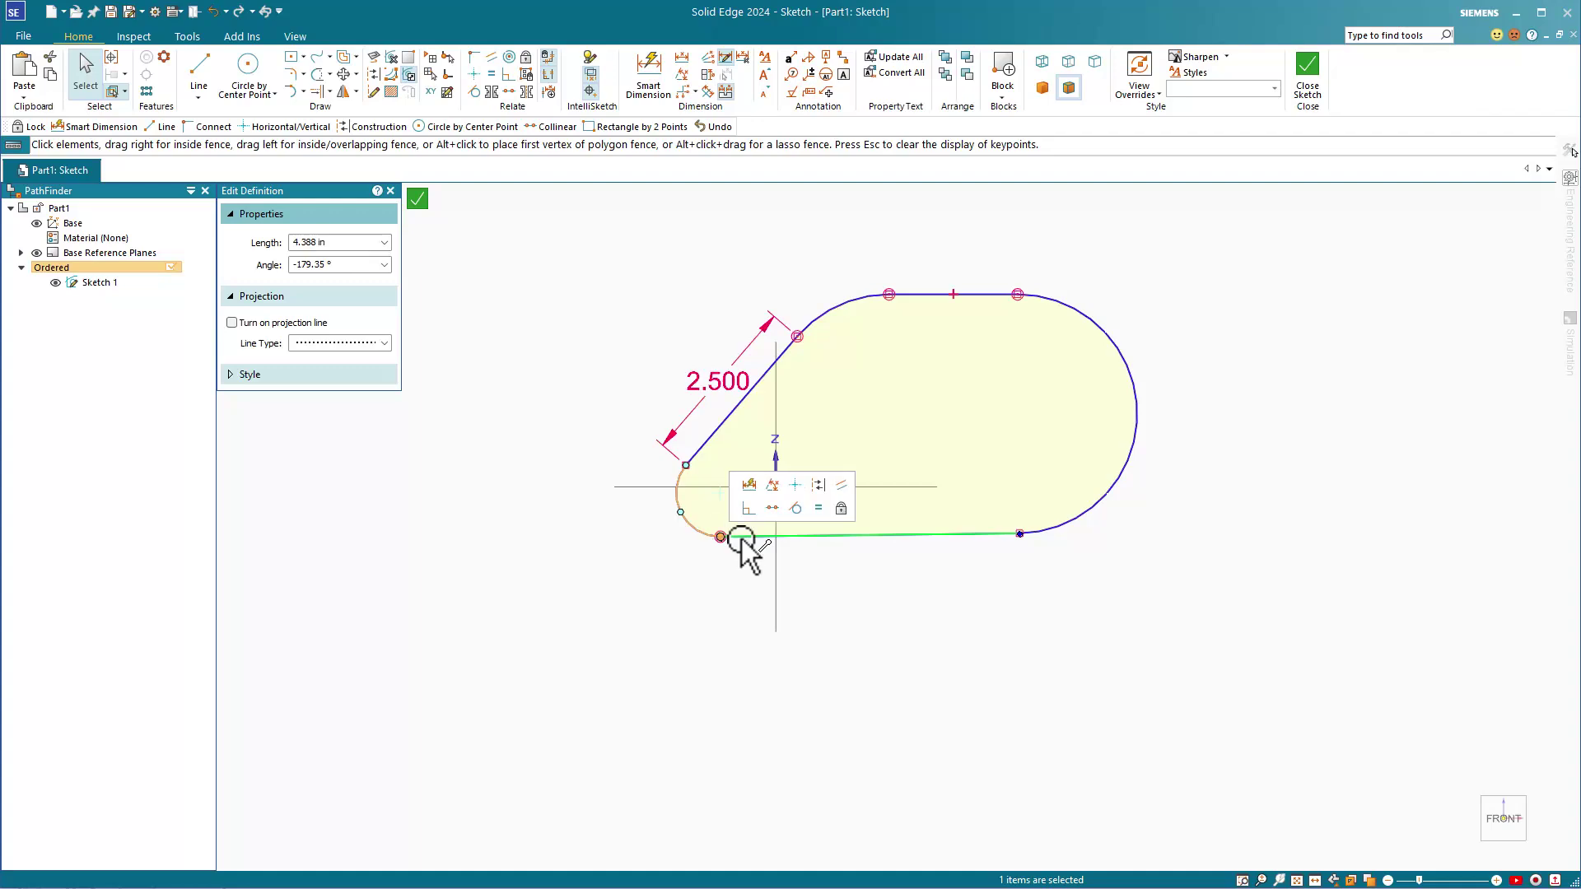
{"action": "left_click", "coordinate": [502, 205]}
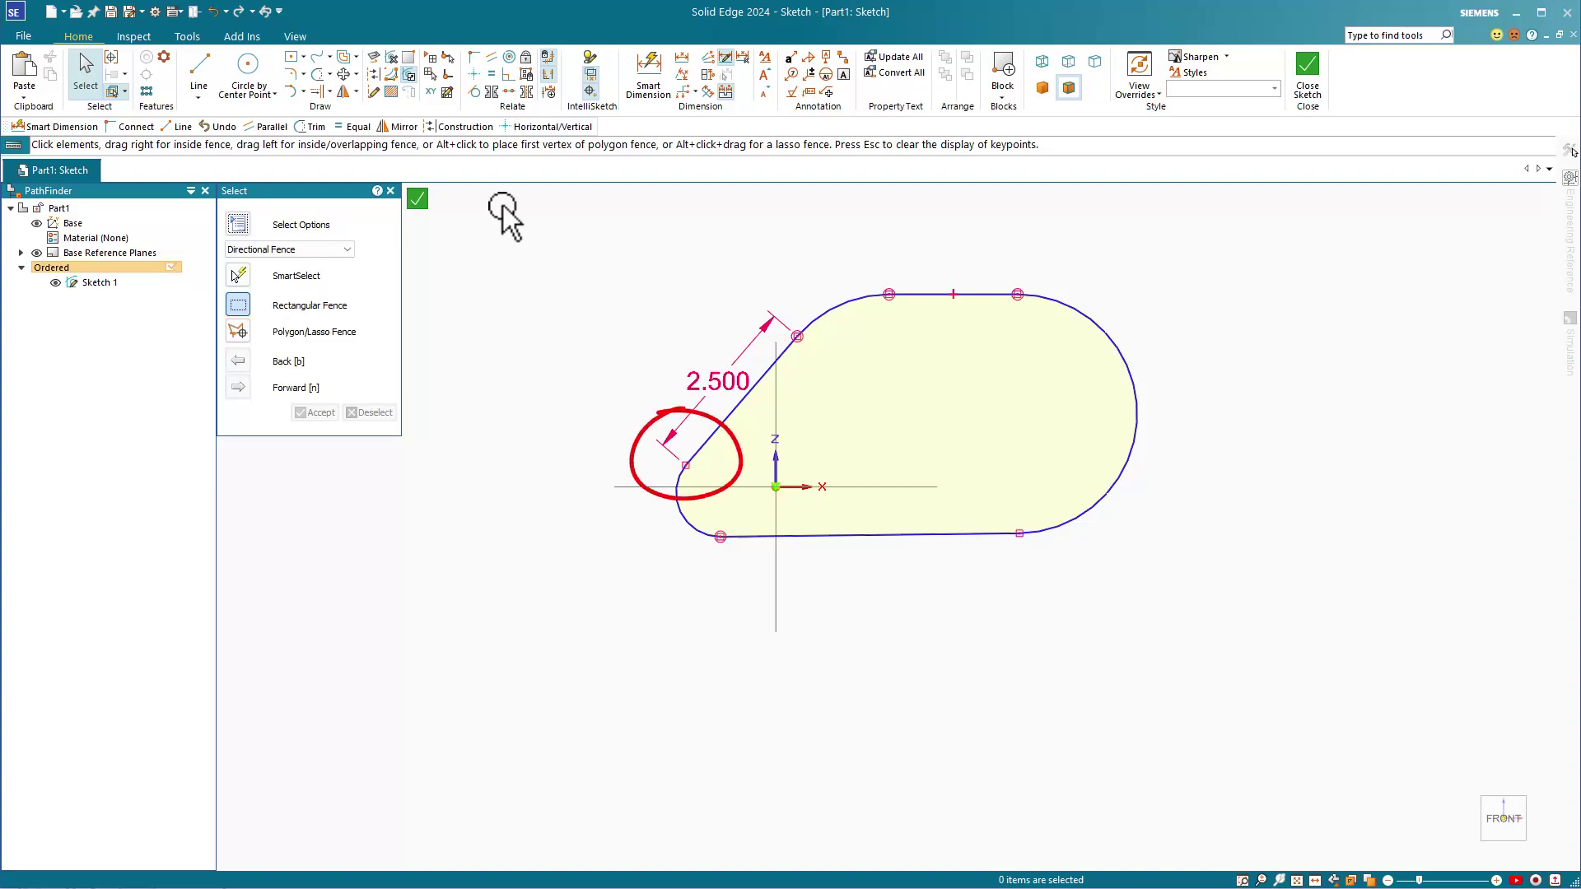
{"action": "left_click", "coordinate": [731, 536]}
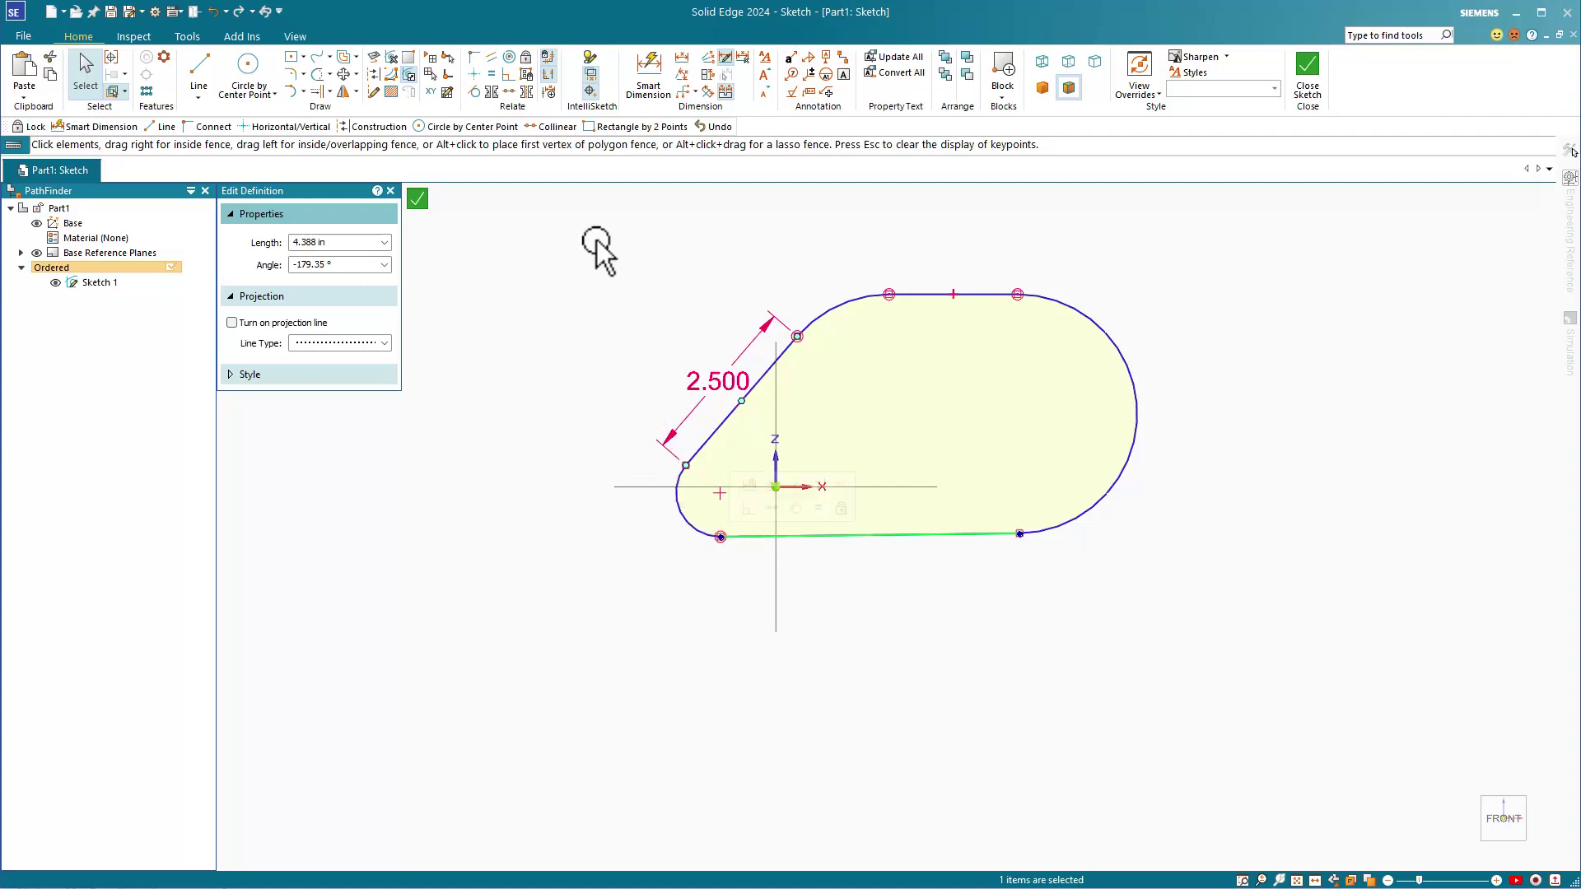
- Make the lower-left arc tangent to the diagonal line
{"action": "left_click", "coordinate": [475, 91]}
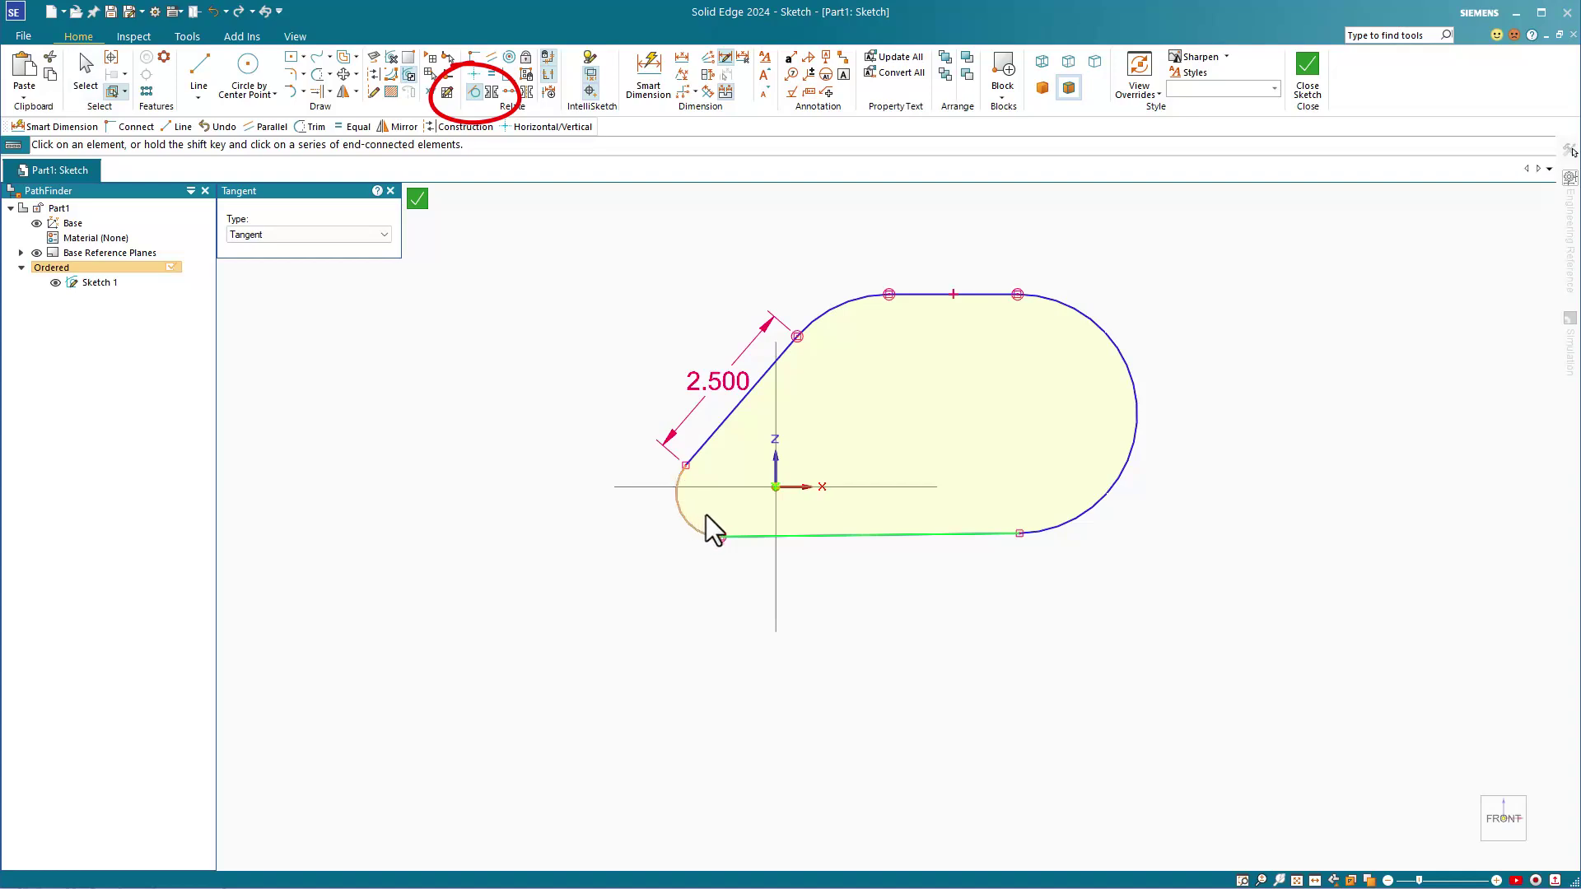
{"action": "key", "text": "Escape"}
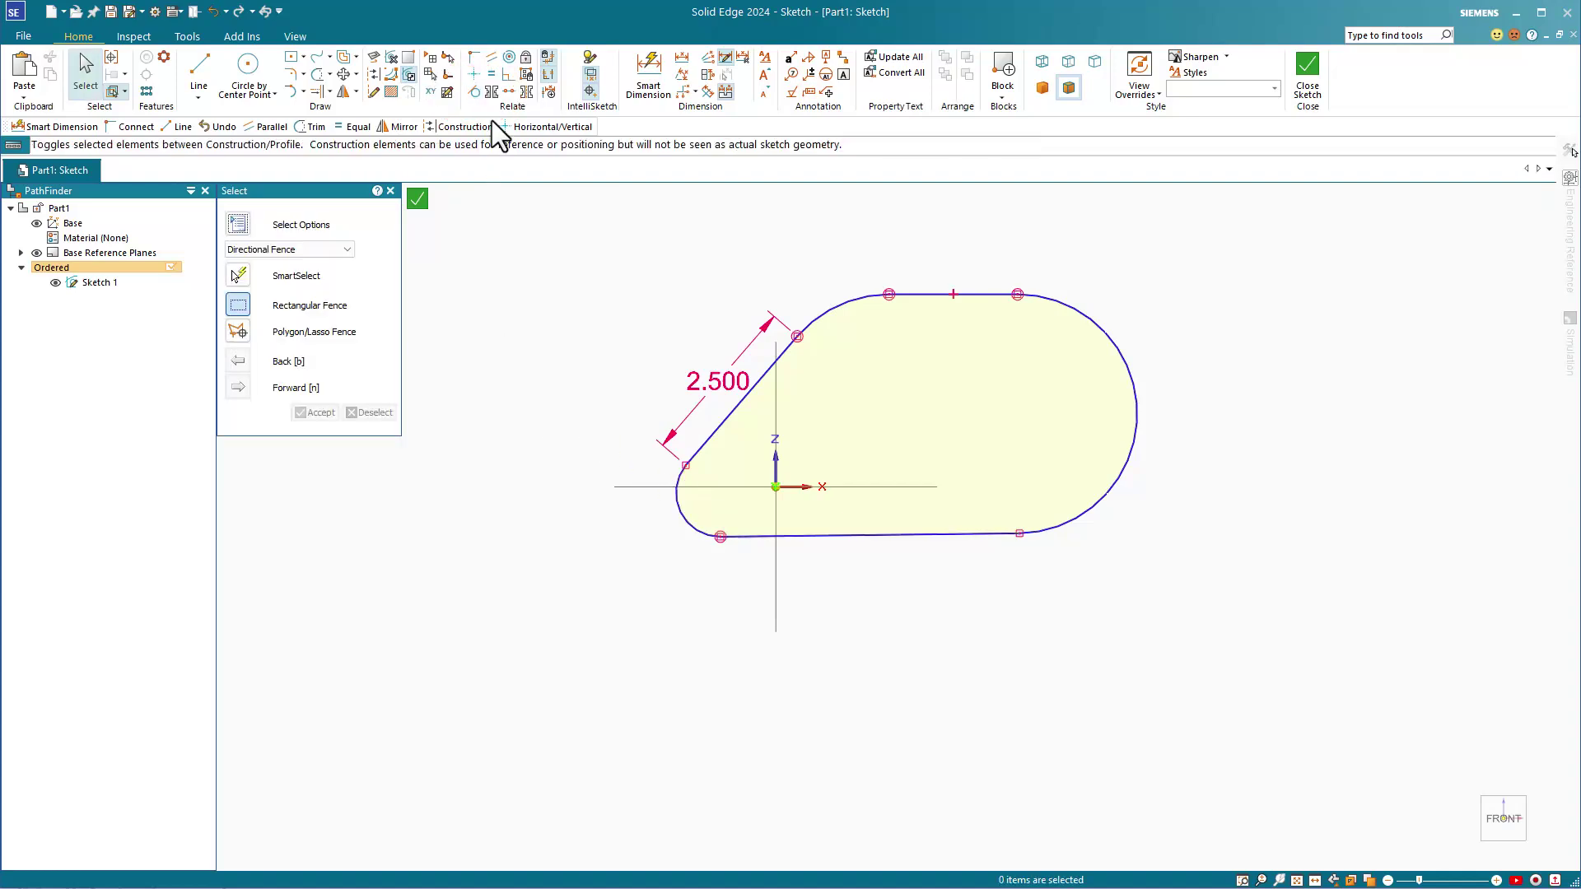
{"action": "left_click", "coordinate": [476, 93]}
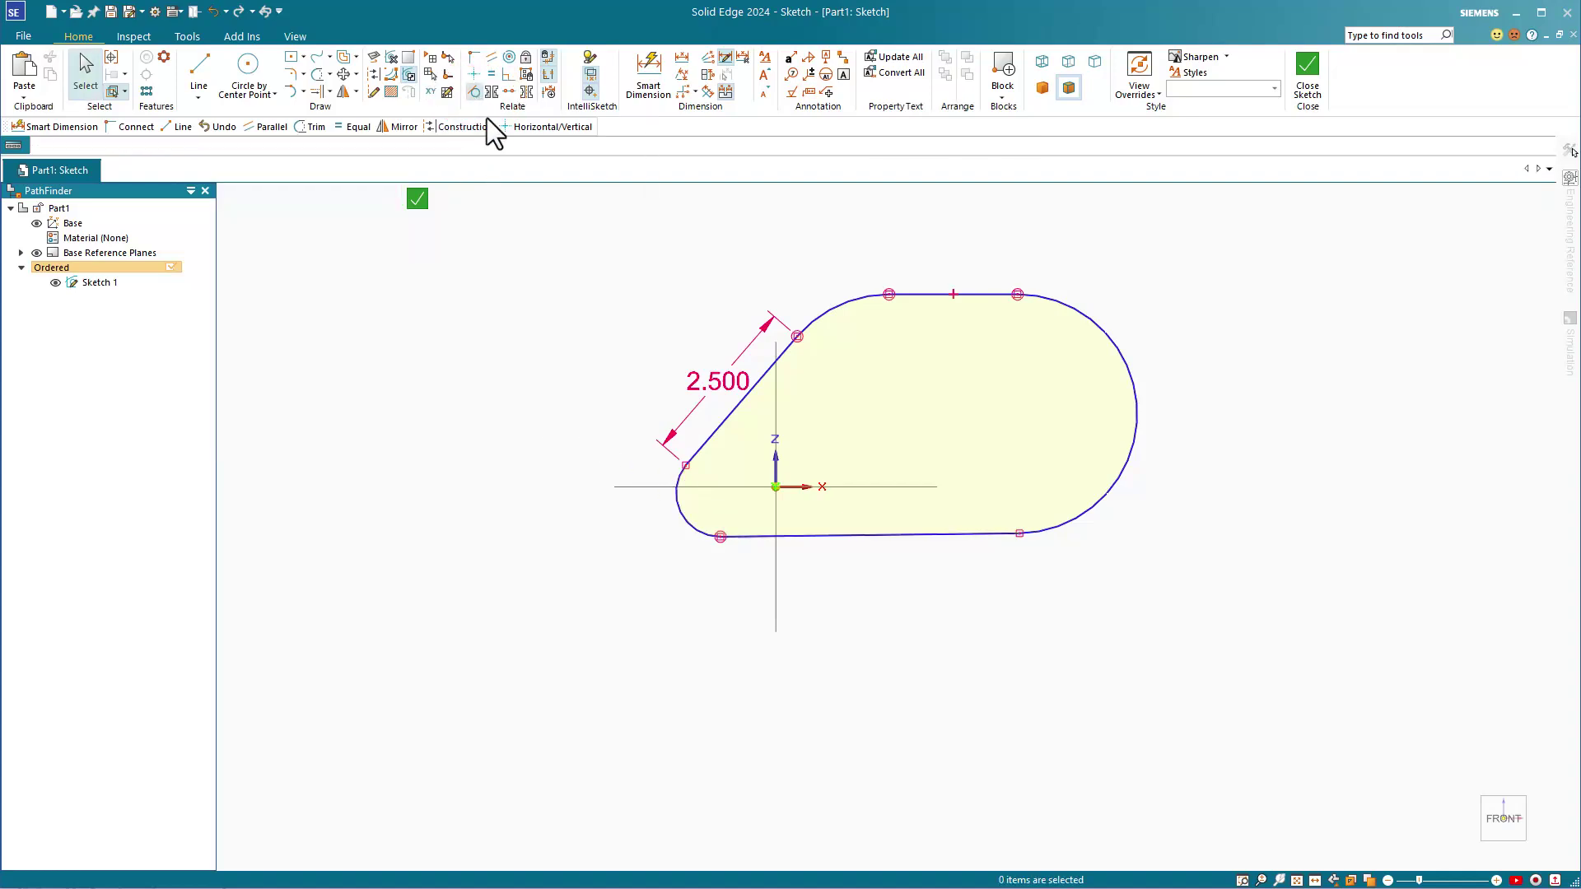
{"action": "left_click", "coordinate": [681, 510]}
{"action": "left_click", "coordinate": [708, 445]}
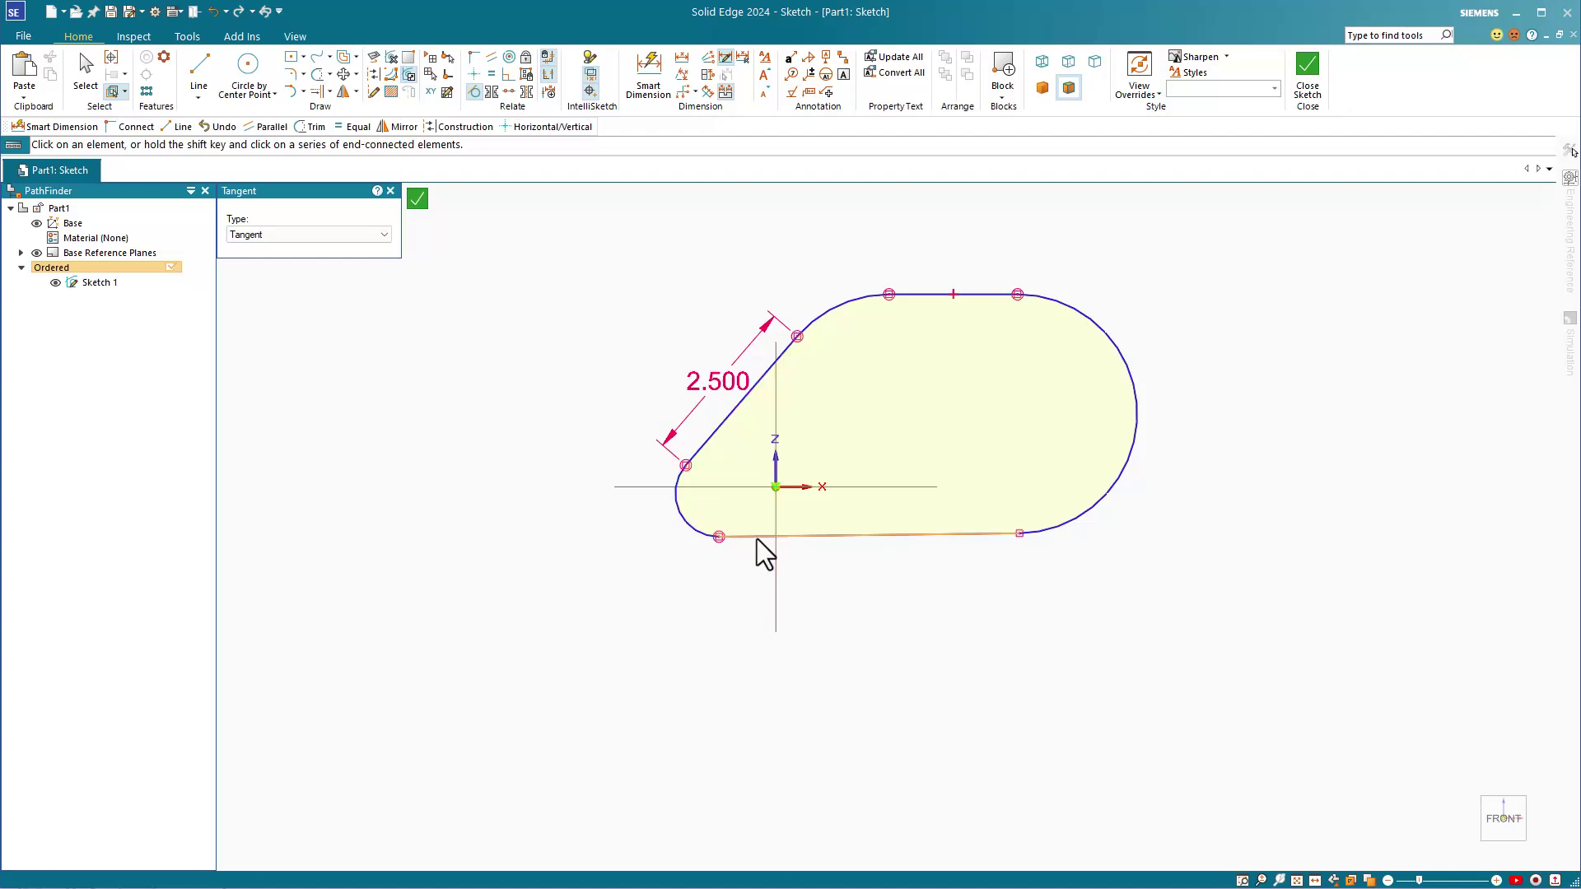
- Constrain the profile's bottom line to be horizontal
{"action": "left_click", "coordinate": [473, 73]}
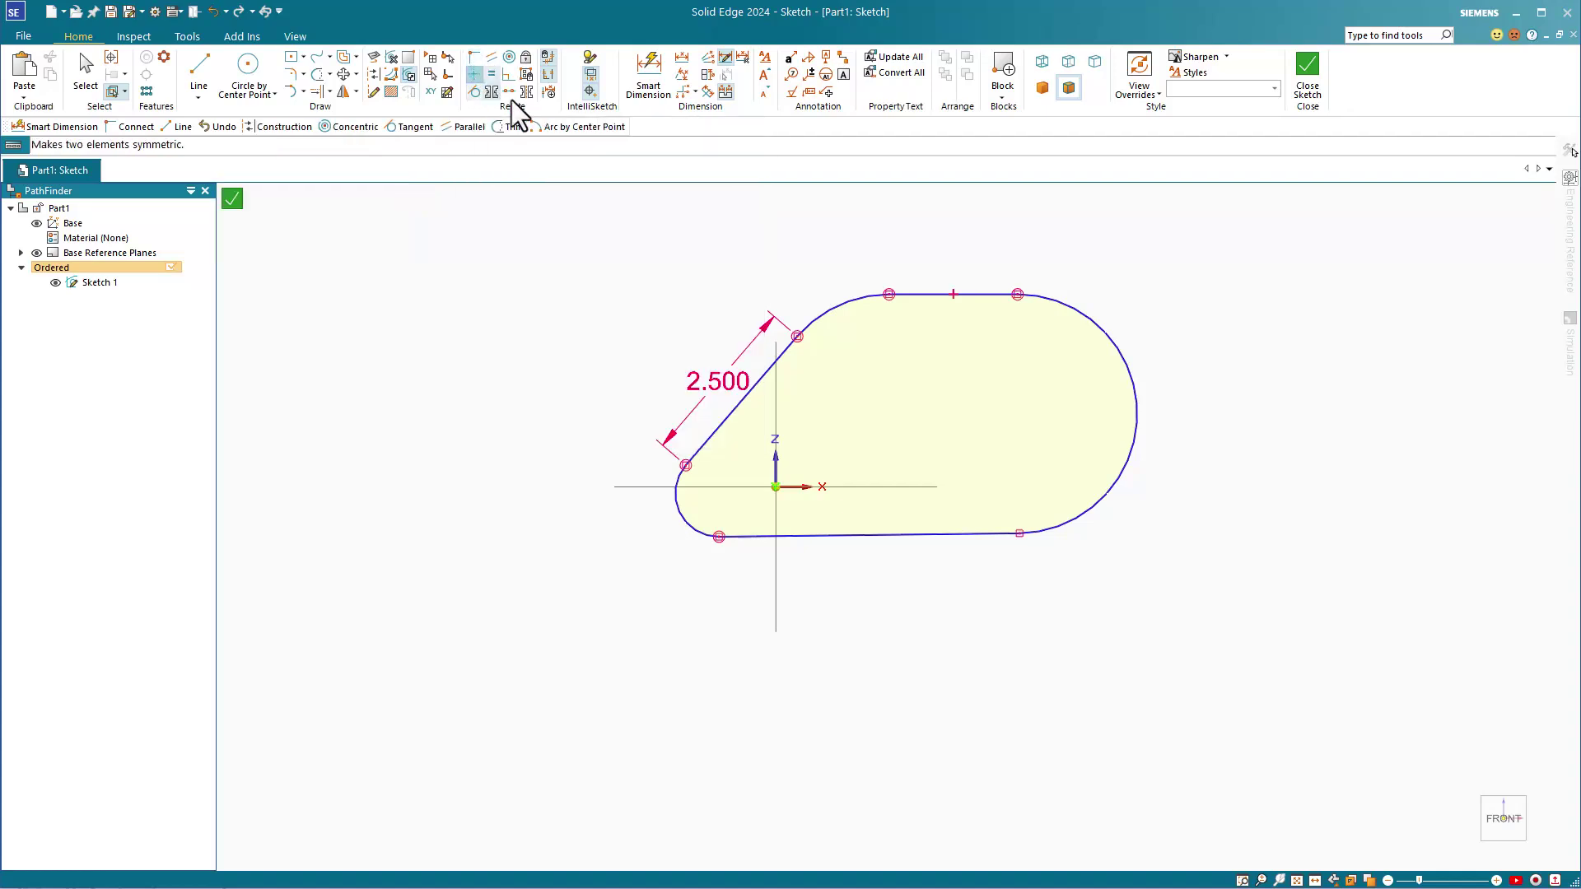
{"action": "left_click", "coordinate": [881, 537]}
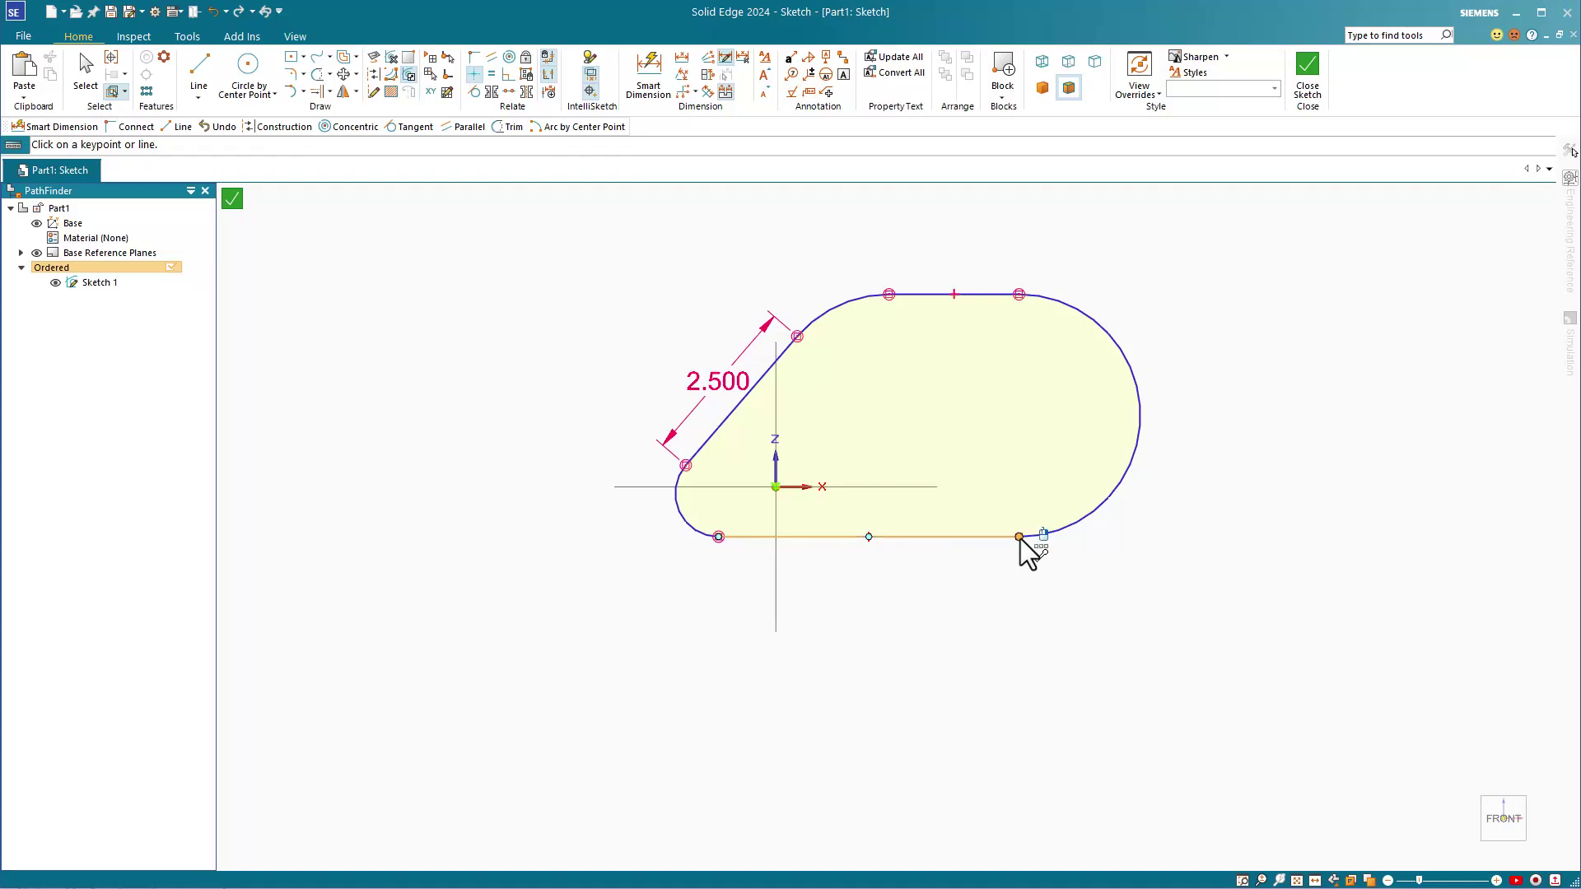
{"action": "key", "text": "Escape"}
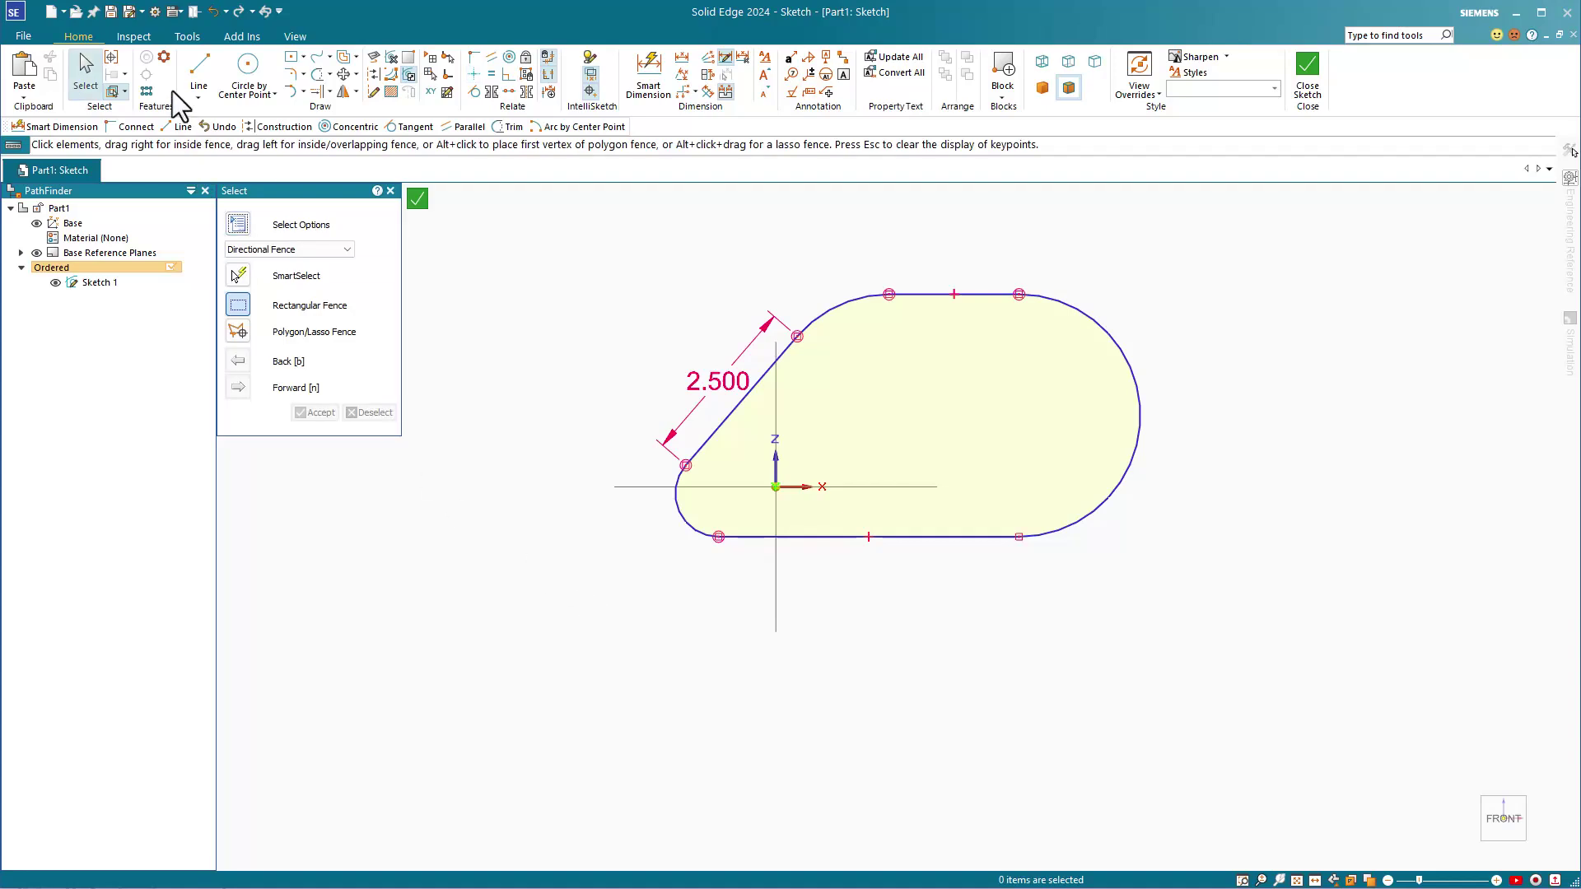
- Draw an open chain of four connected lines left of the profile
{"action": "left_click", "coordinate": [199, 66]}
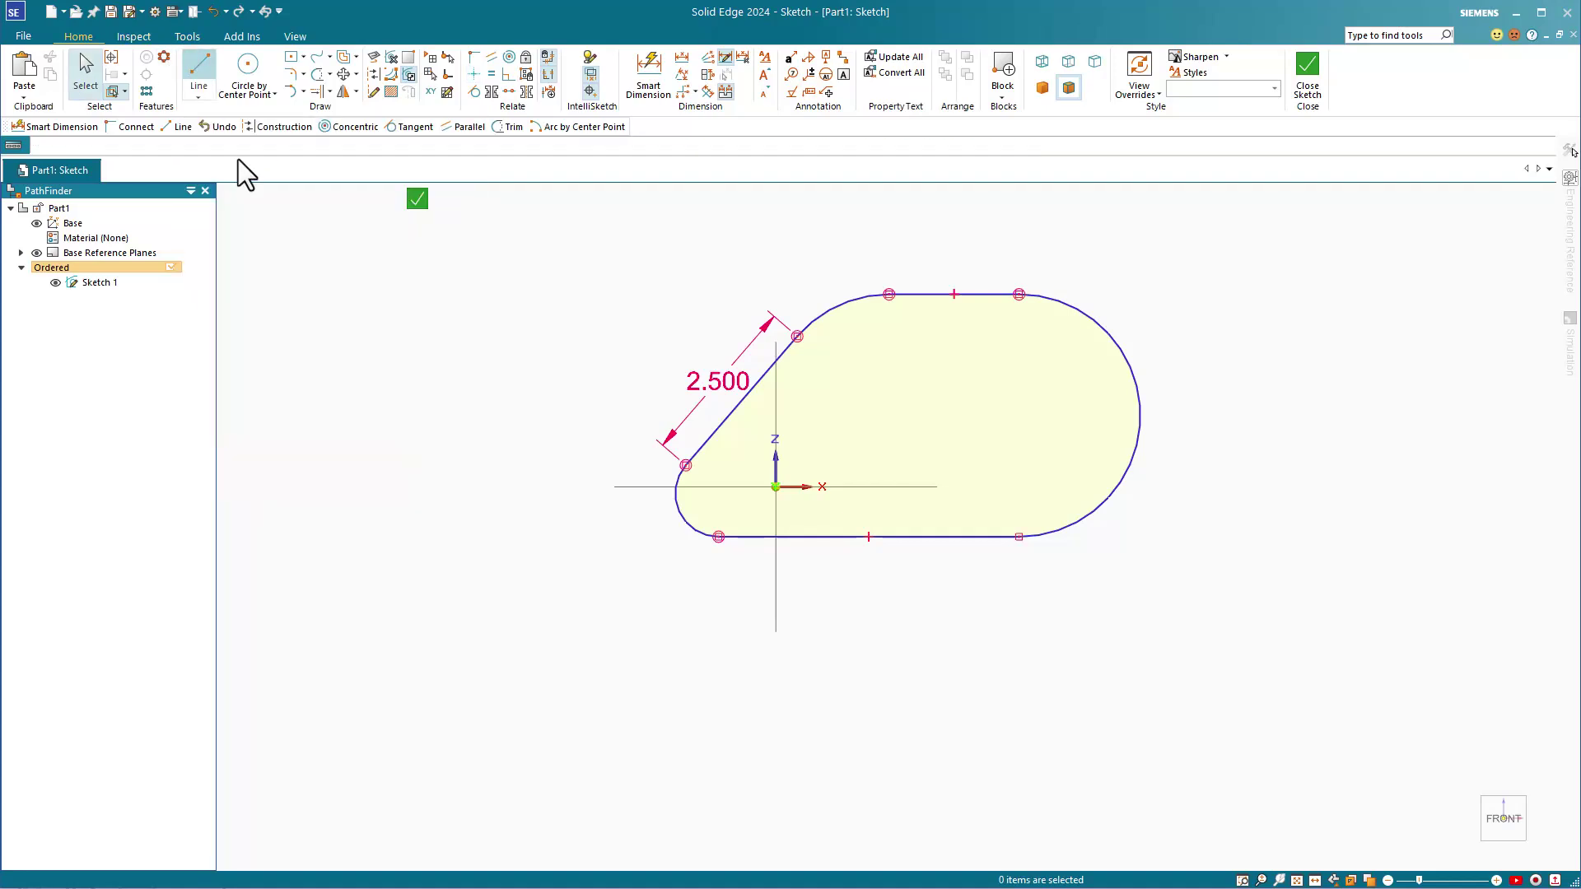
{"action": "left_click", "coordinate": [328, 795]}
{"action": "left_click", "coordinate": [589, 750]}
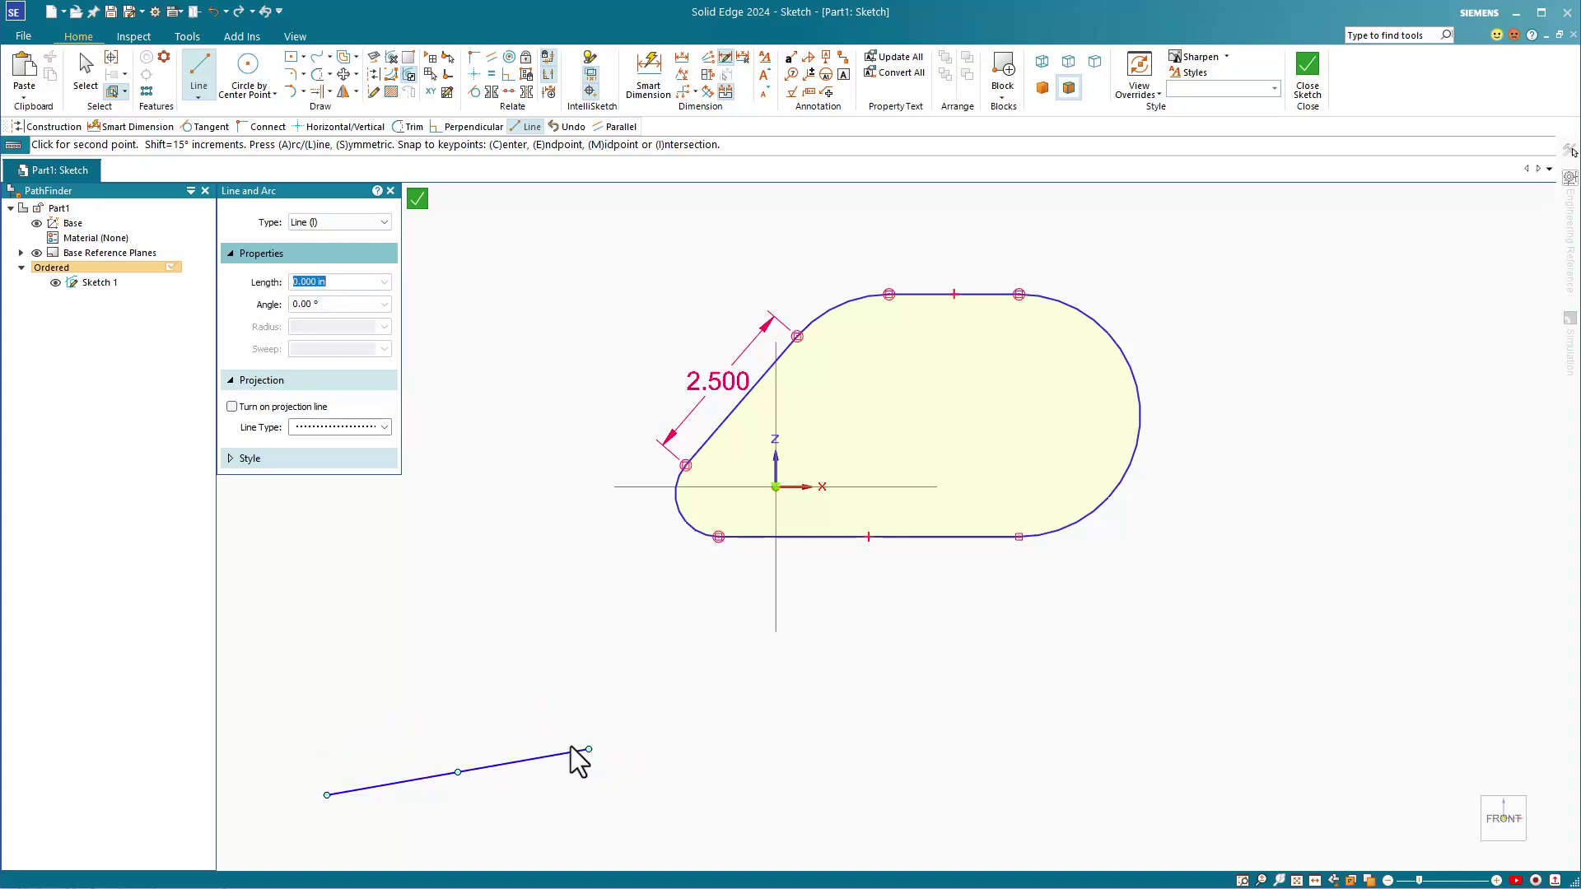
{"action": "left_click", "coordinate": [337, 695]}
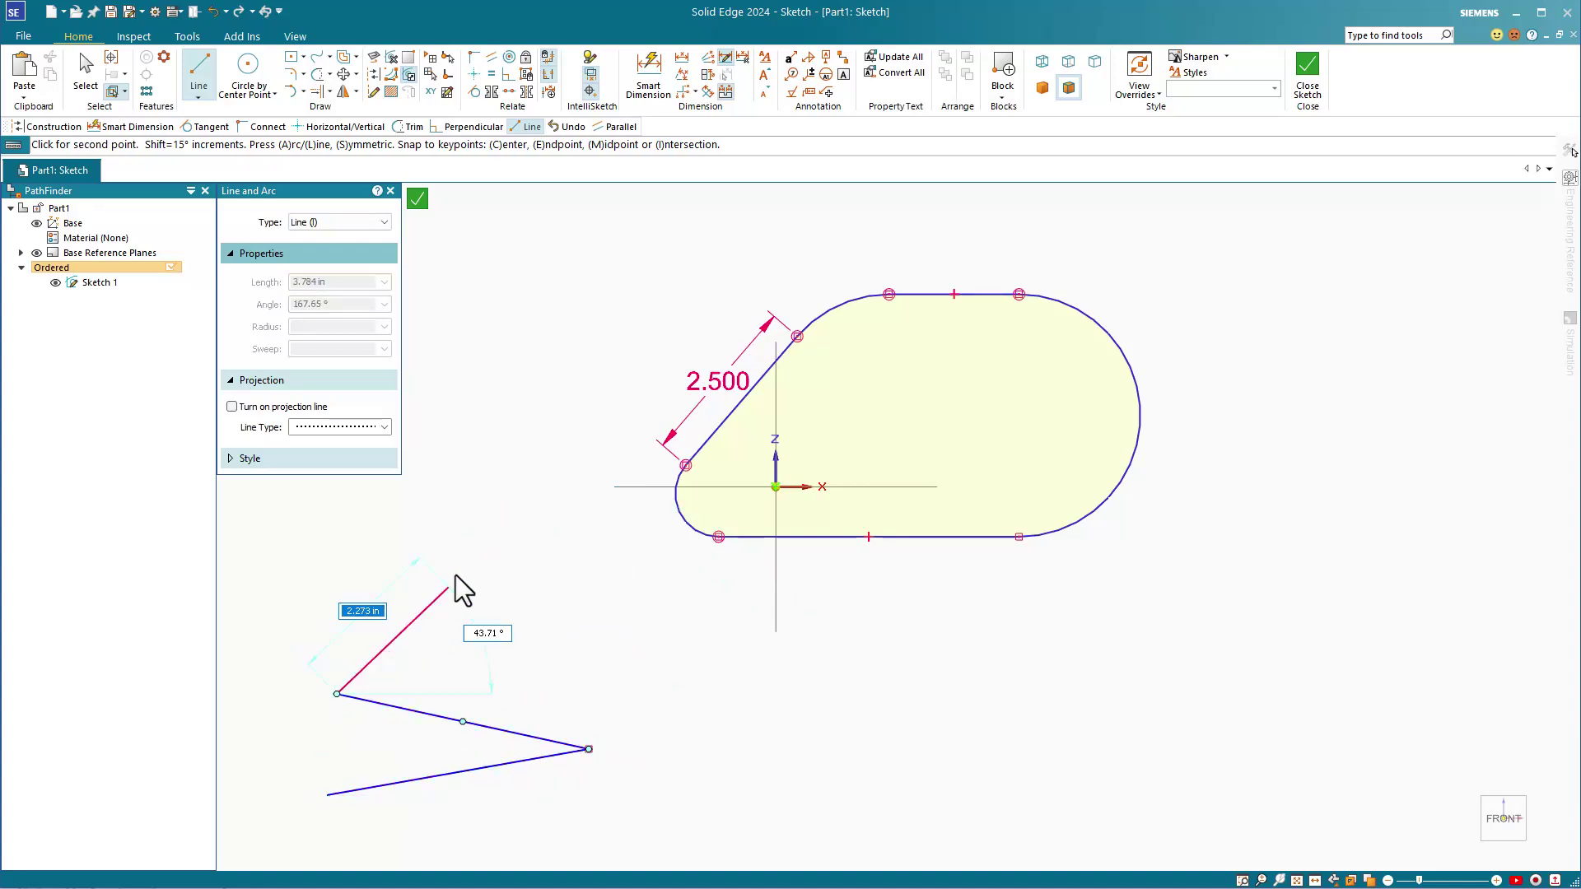
{"action": "left_click", "coordinate": [506, 498]}
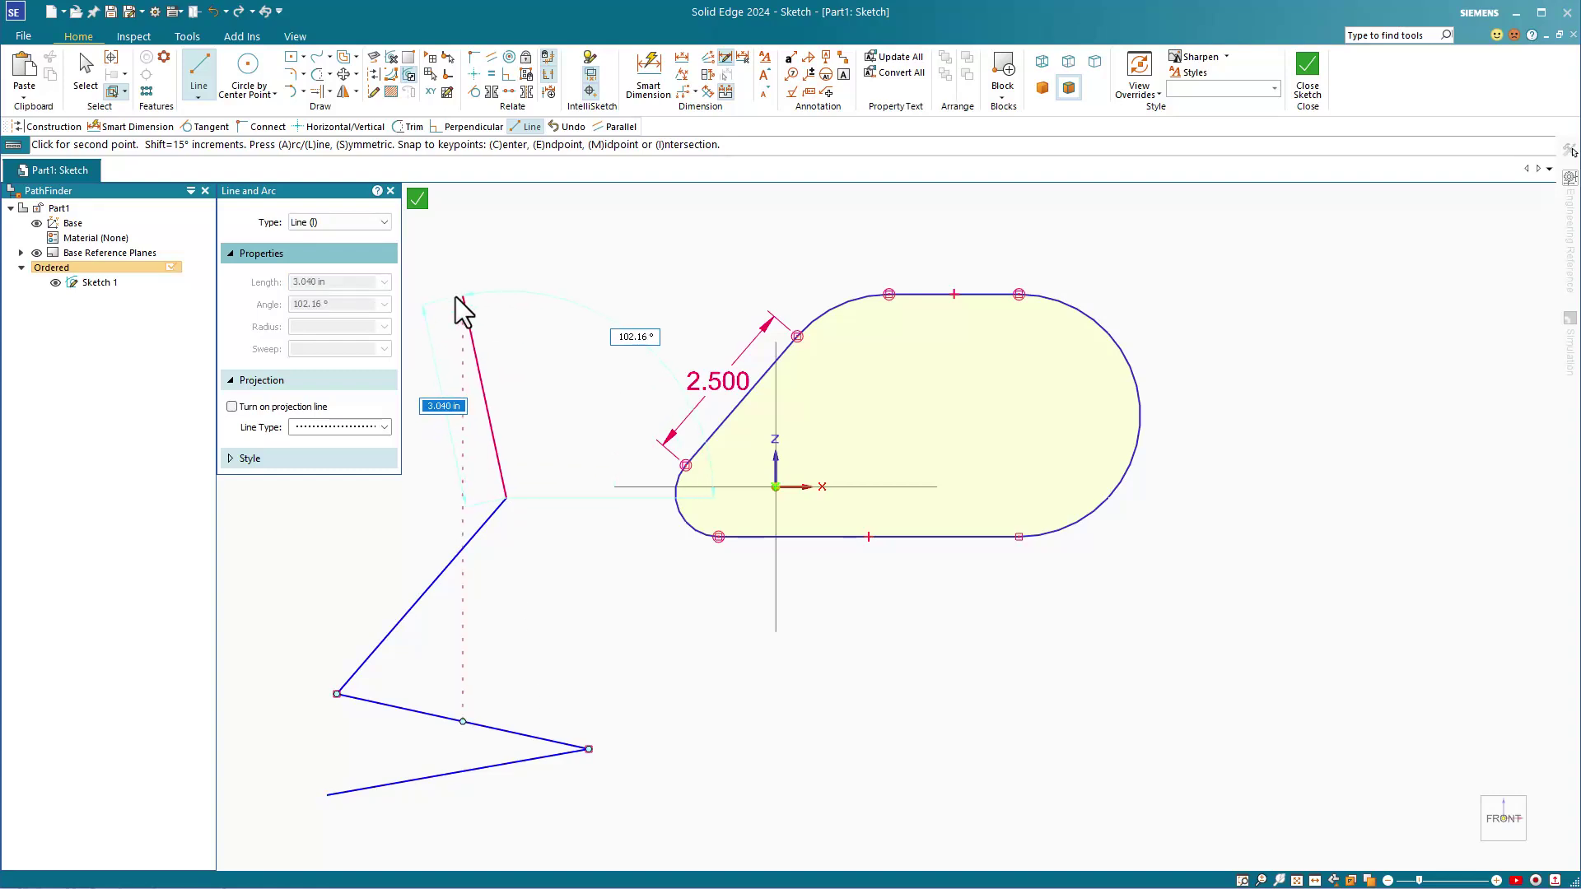
{"action": "left_click", "coordinate": [458, 296]}
{"action": "key", "text": "Escape"}
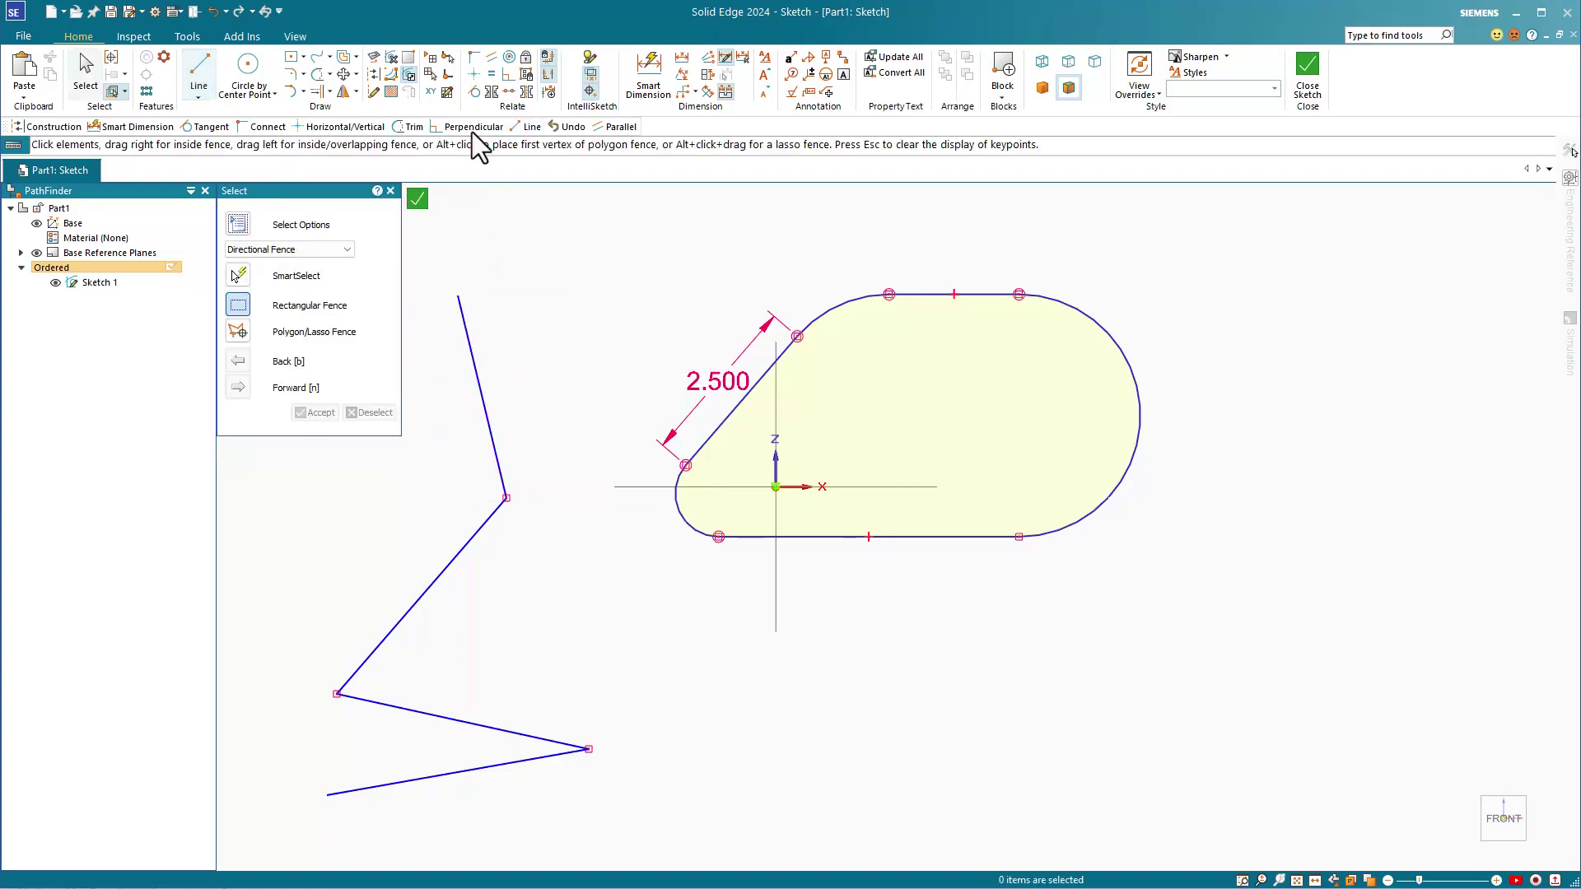
- Make the chain's top line vertical and bottom line horizontal, then select all four lines
{"action": "left_click", "coordinate": [476, 74]}
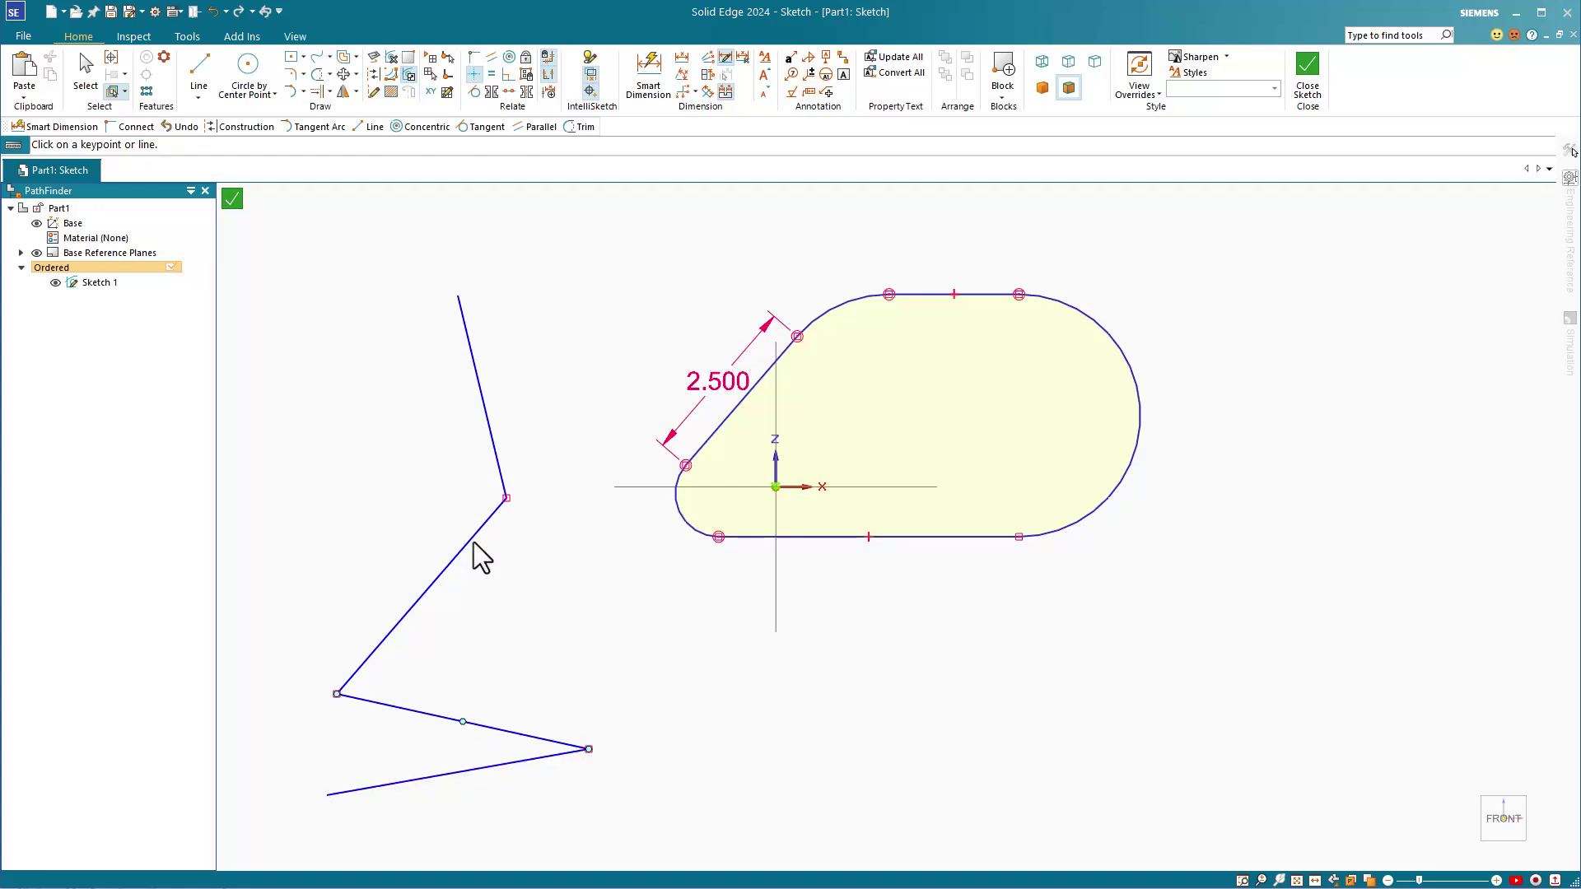
{"action": "left_click", "coordinate": [486, 407]}
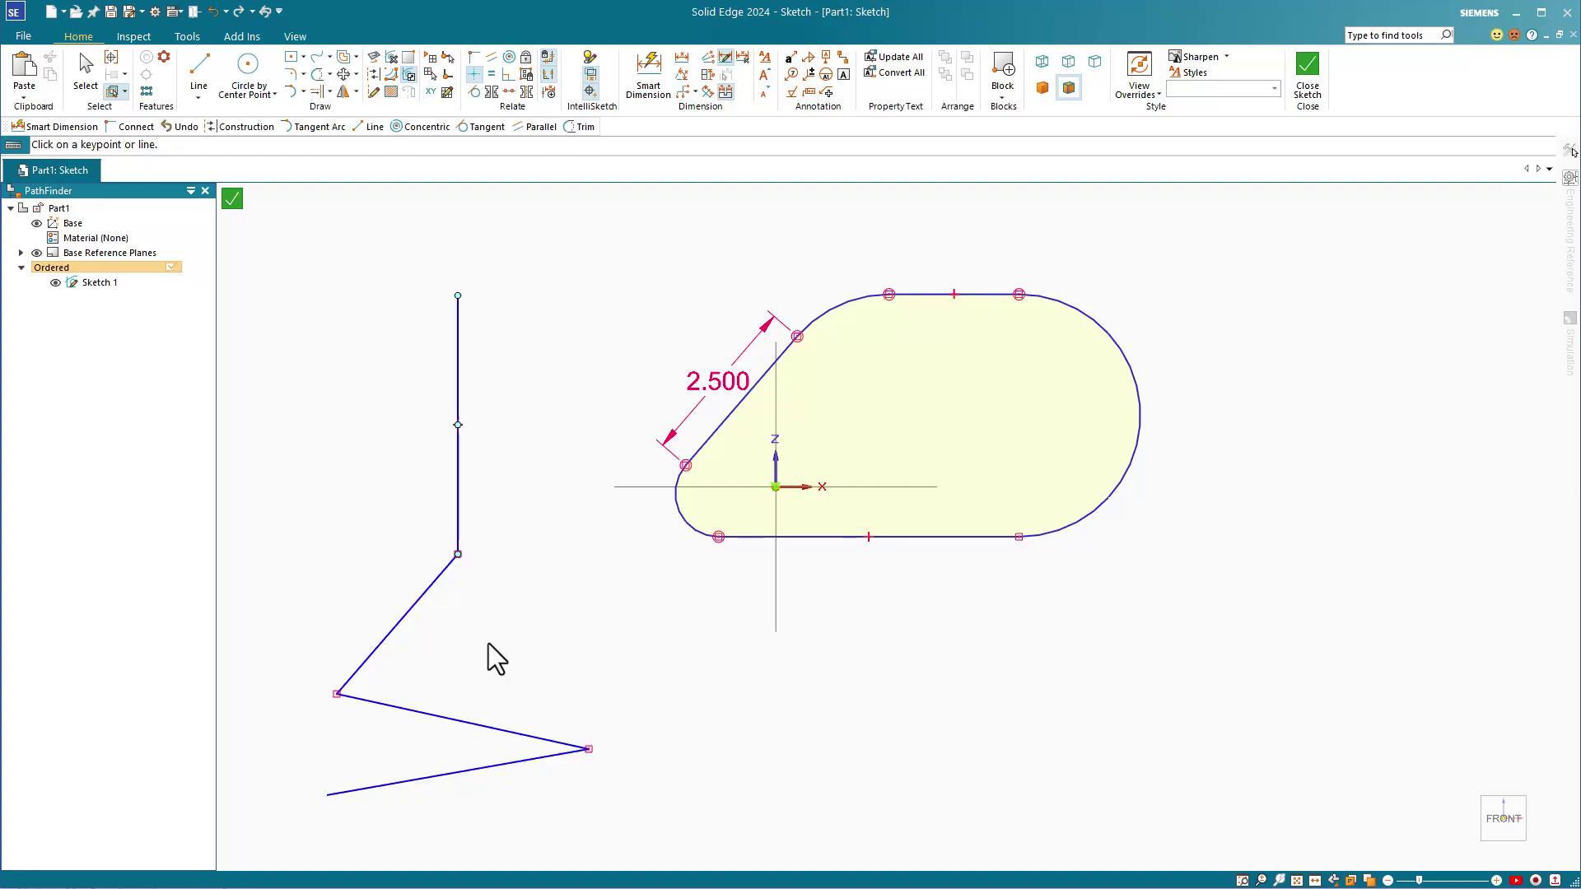
{"action": "left_click", "coordinate": [496, 769]}
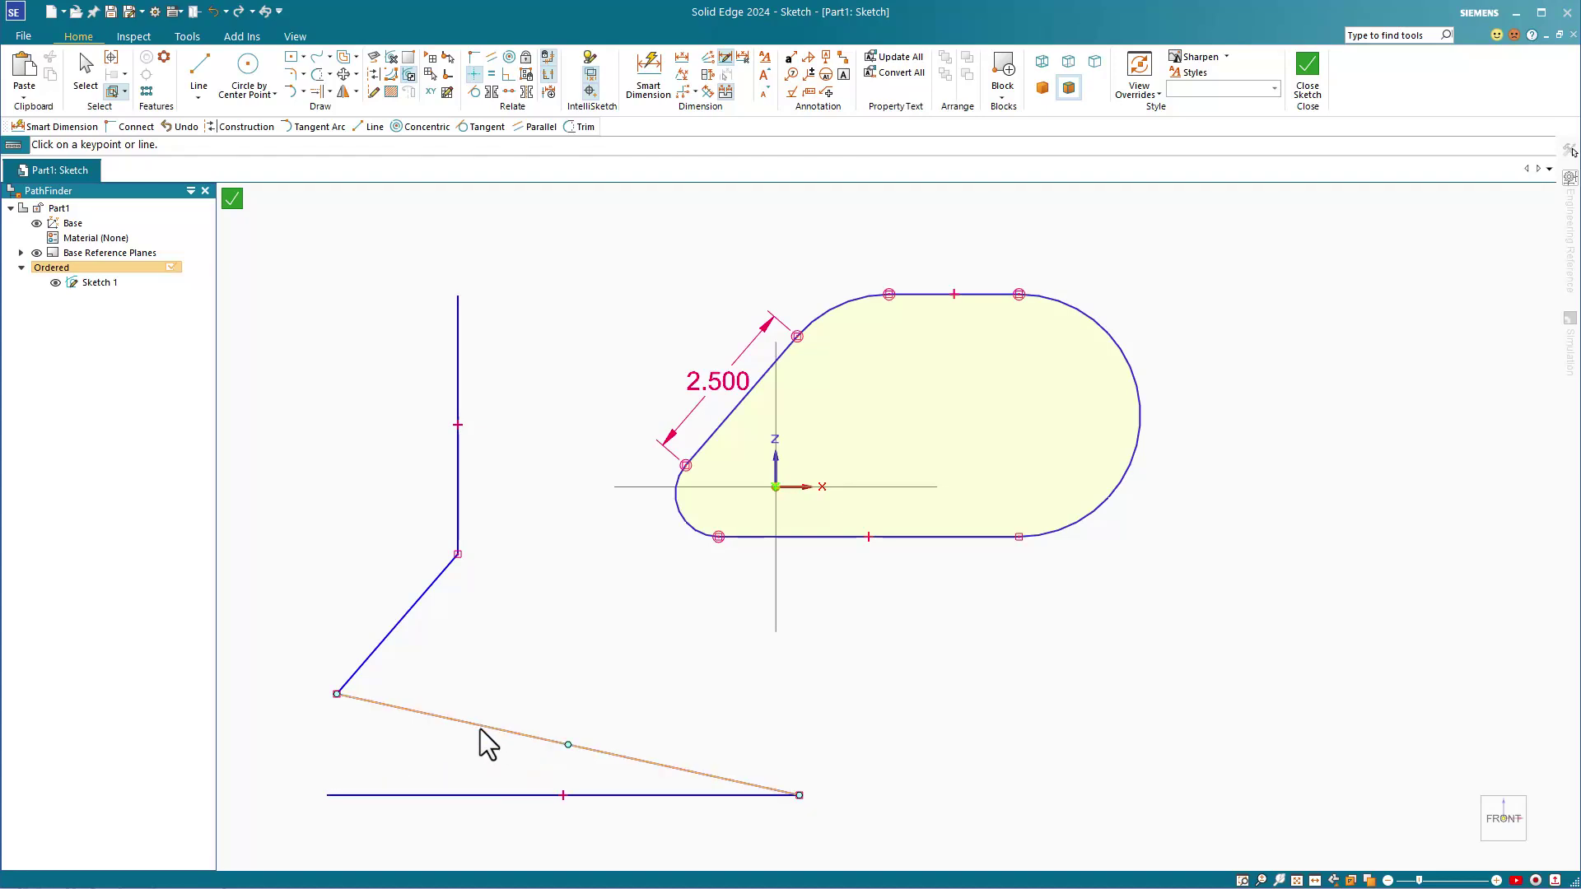
{"action": "key", "text": "Escape"}
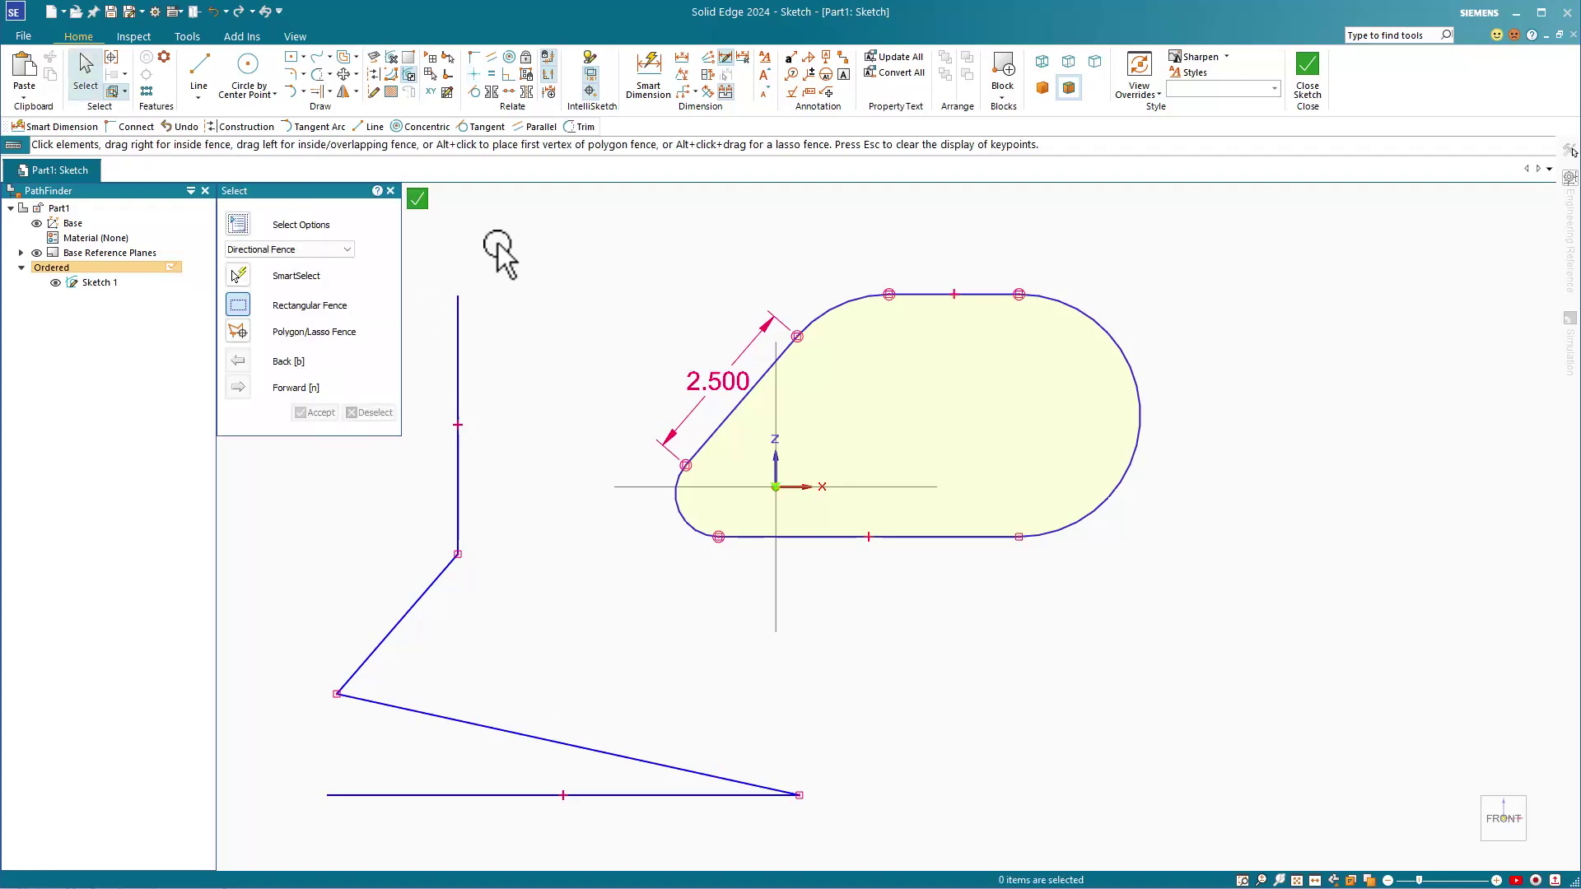
{"action": "mouse_move", "coordinate": [517, 240]}
{"action": "left_mouse_down"}
{"action": "mouse_move", "coordinate": [389, 749]}
{"action": "mouse_move", "coordinate": [407, 852]}
{"action": "left_mouse_up"}
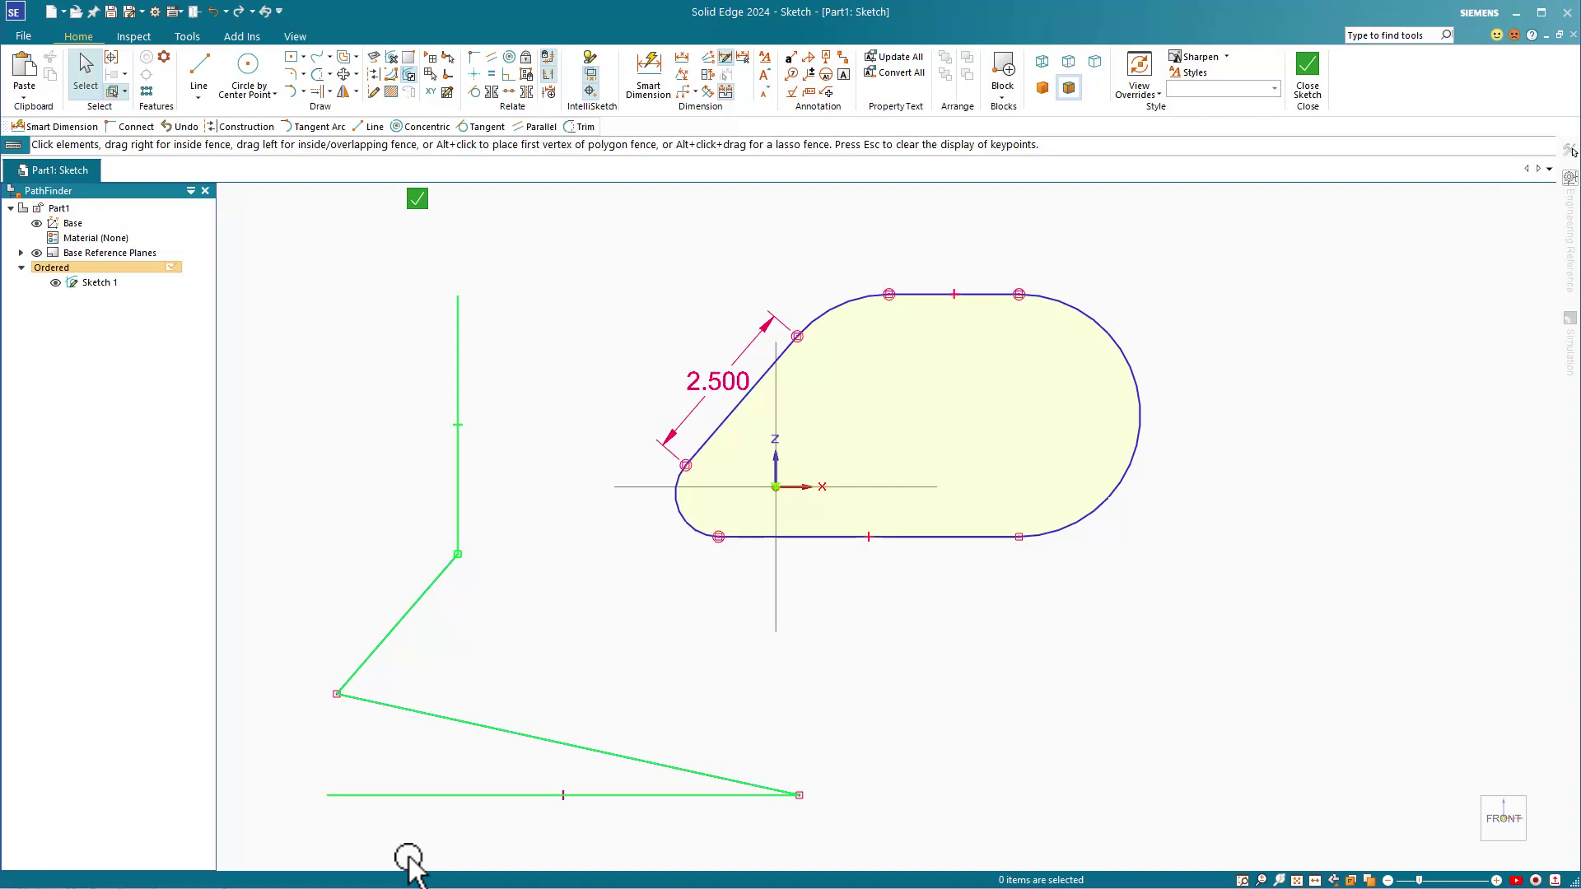
- Delete the four-line chain, check the lower-left keypoint, and select the 2.500 dimension
{"action": "key", "text": "Delete"}
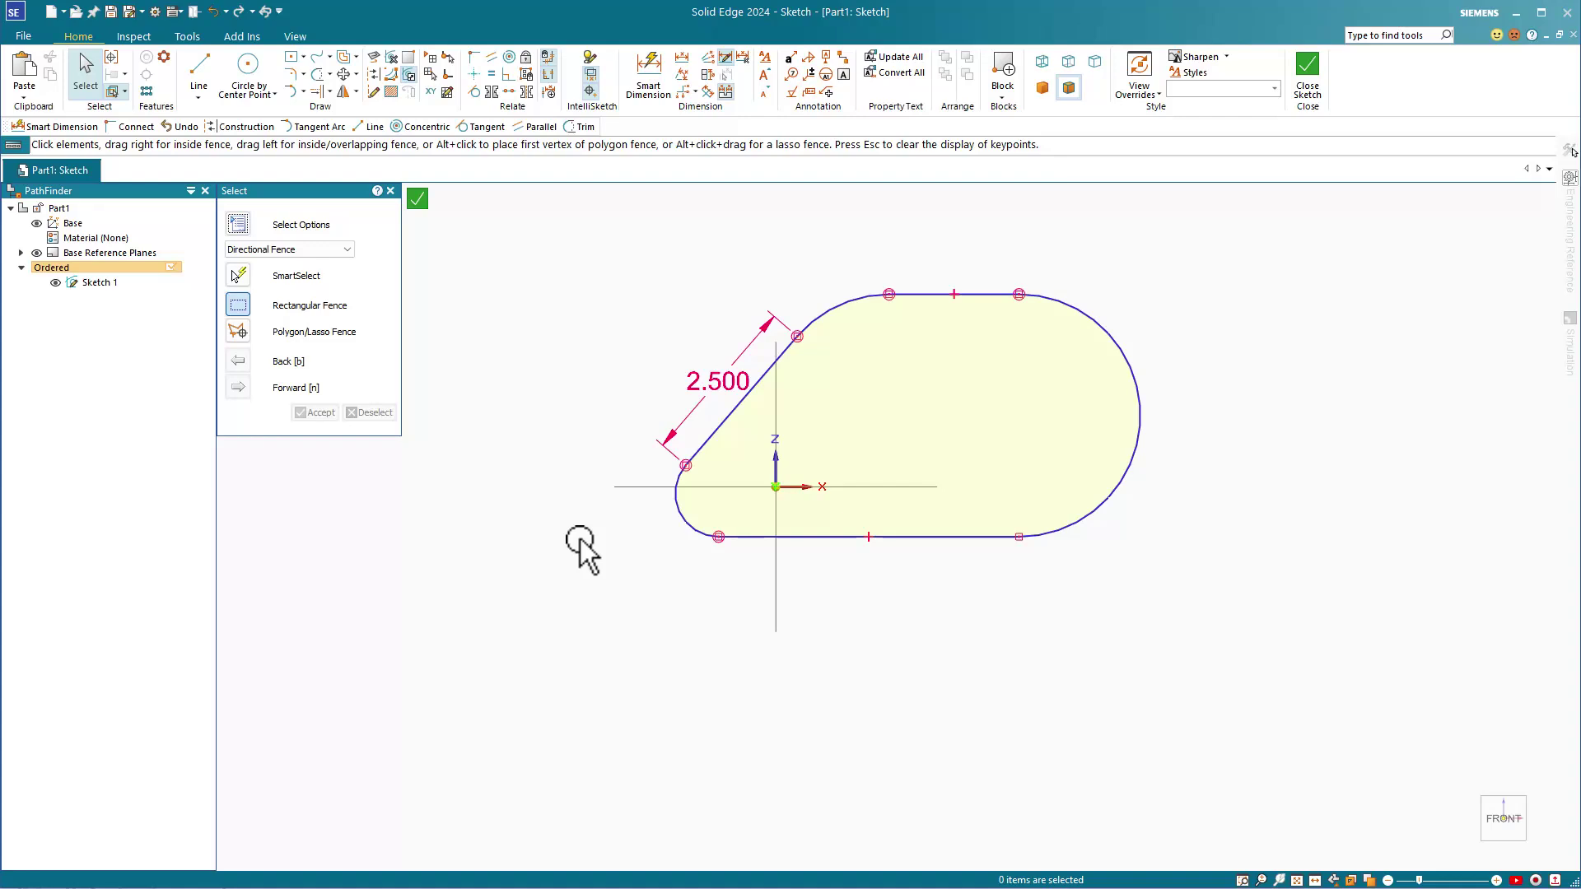
{"action": "right_click", "coordinate": [718, 544]}
{"action": "left_click", "coordinate": [721, 387]}
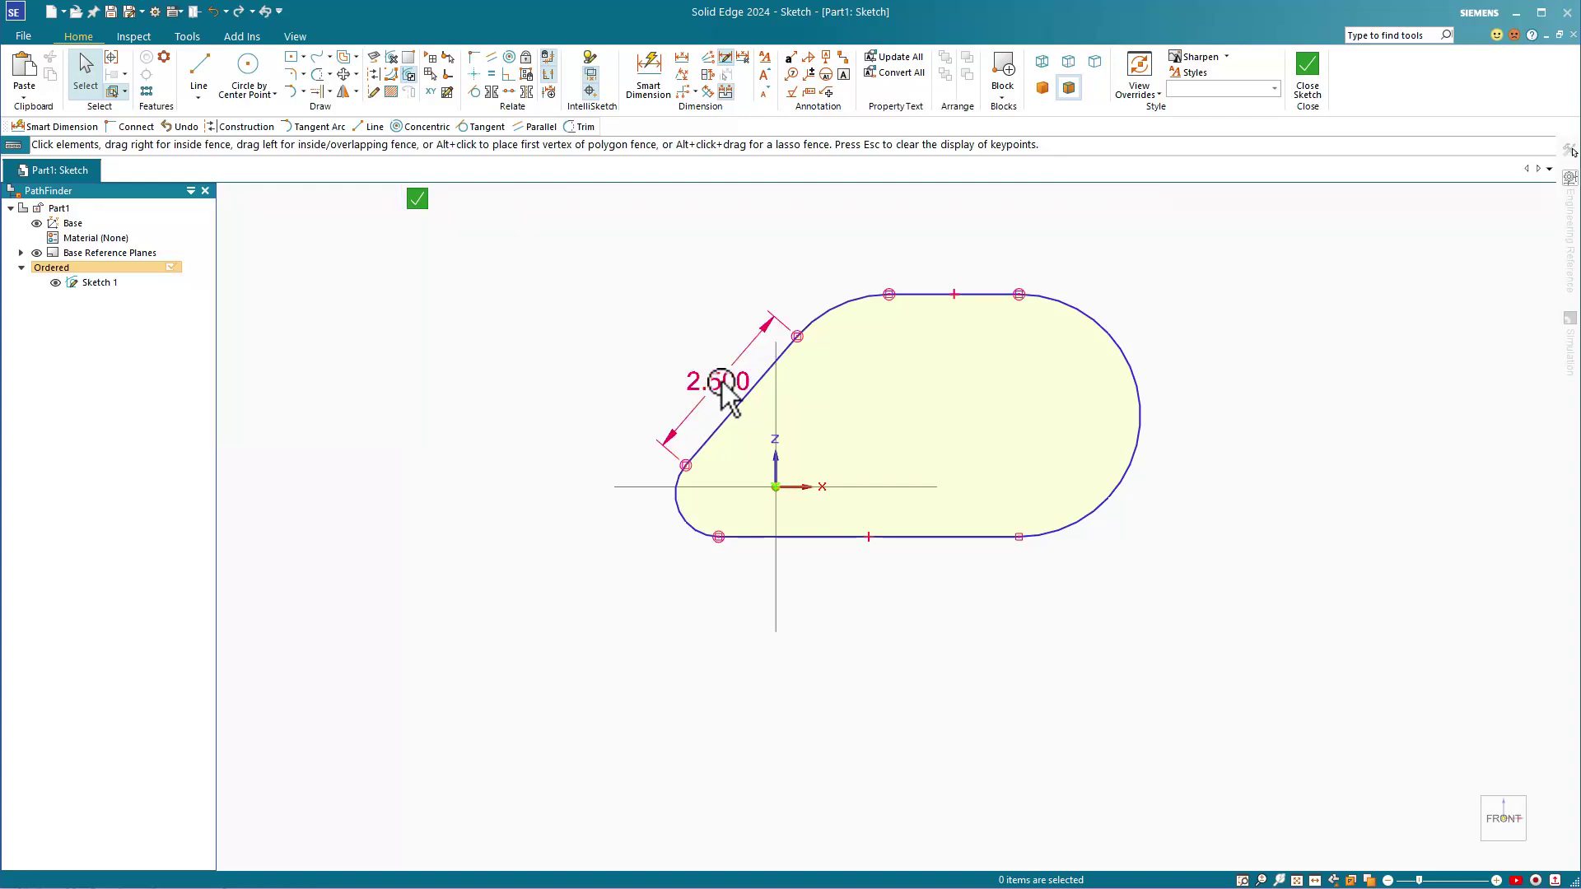
{"action": "left_click", "coordinate": [721, 383]}
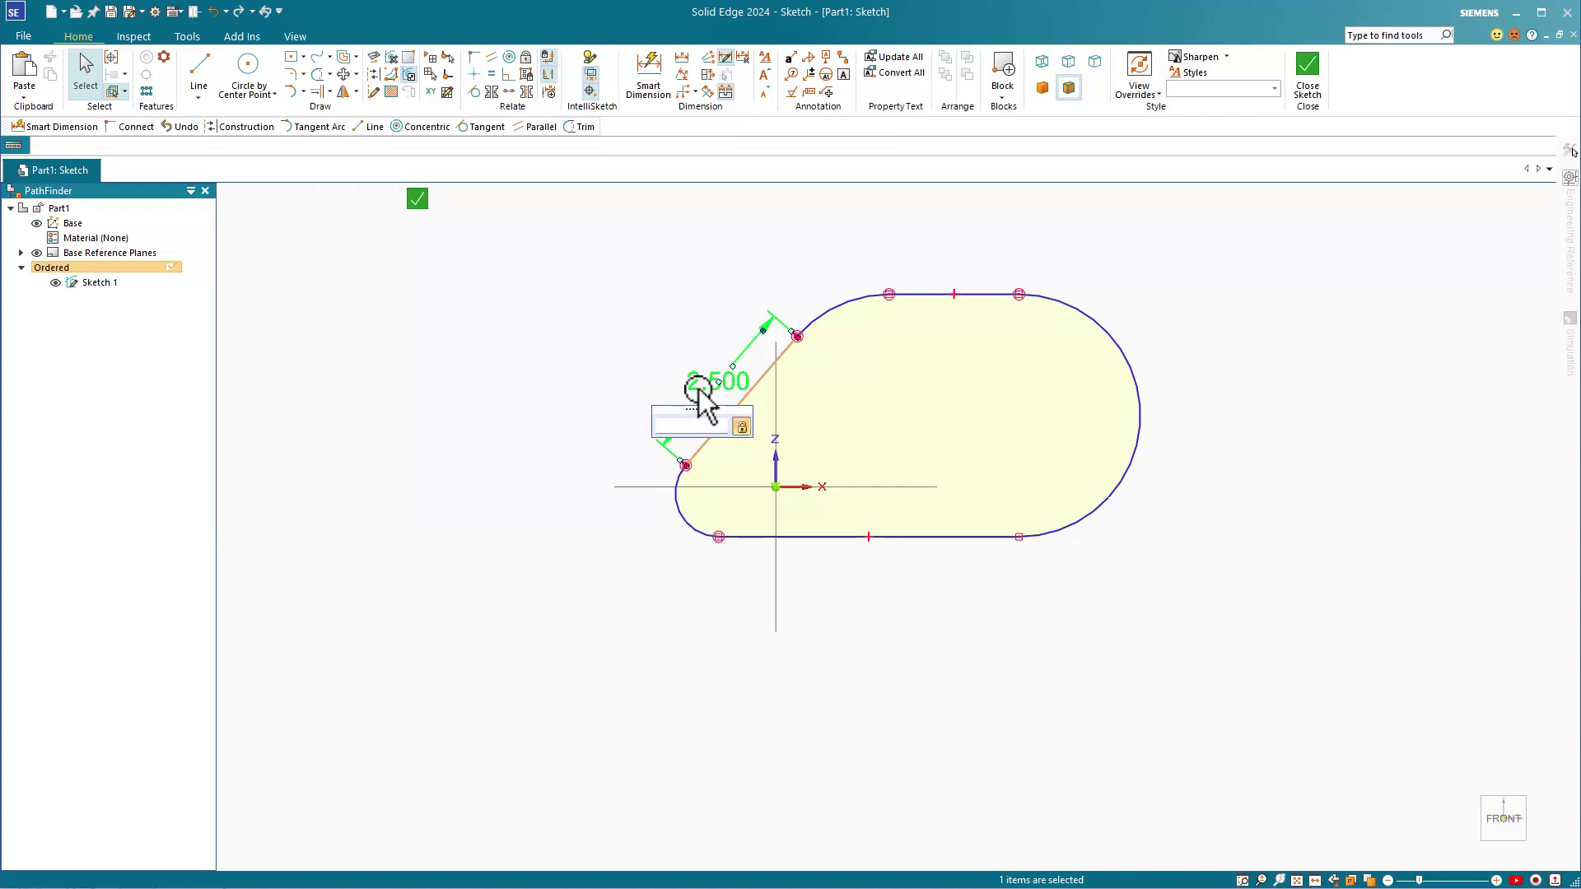
- Delete the 2.500 dimension and set Smart Dimension orientation to Automatic
{"action": "key", "text": "Delete"}
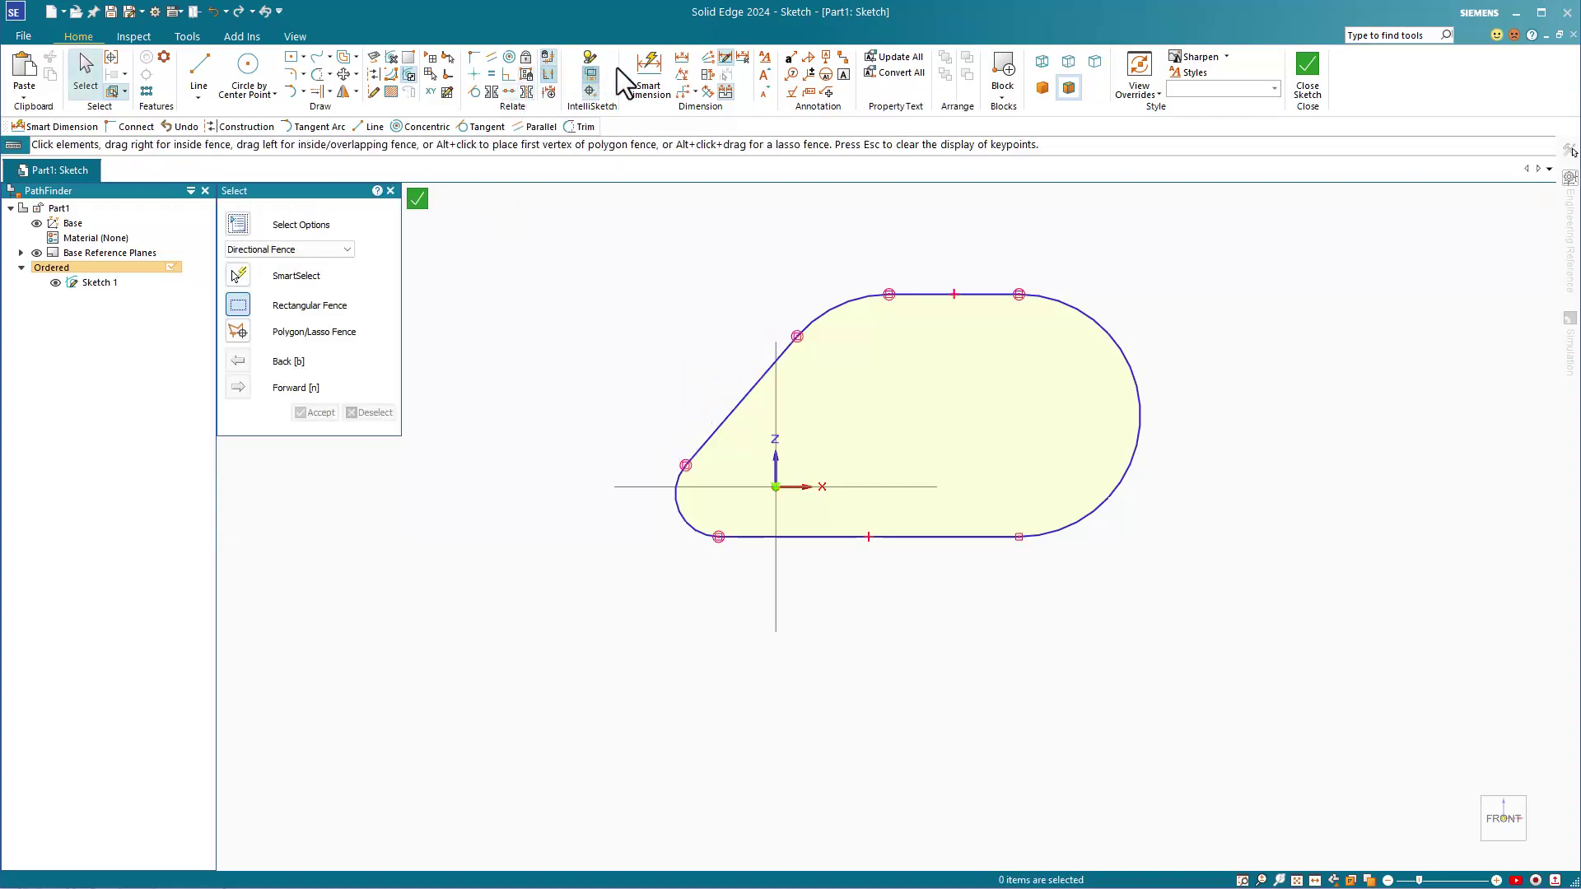
{"action": "left_click", "coordinate": [642, 73]}
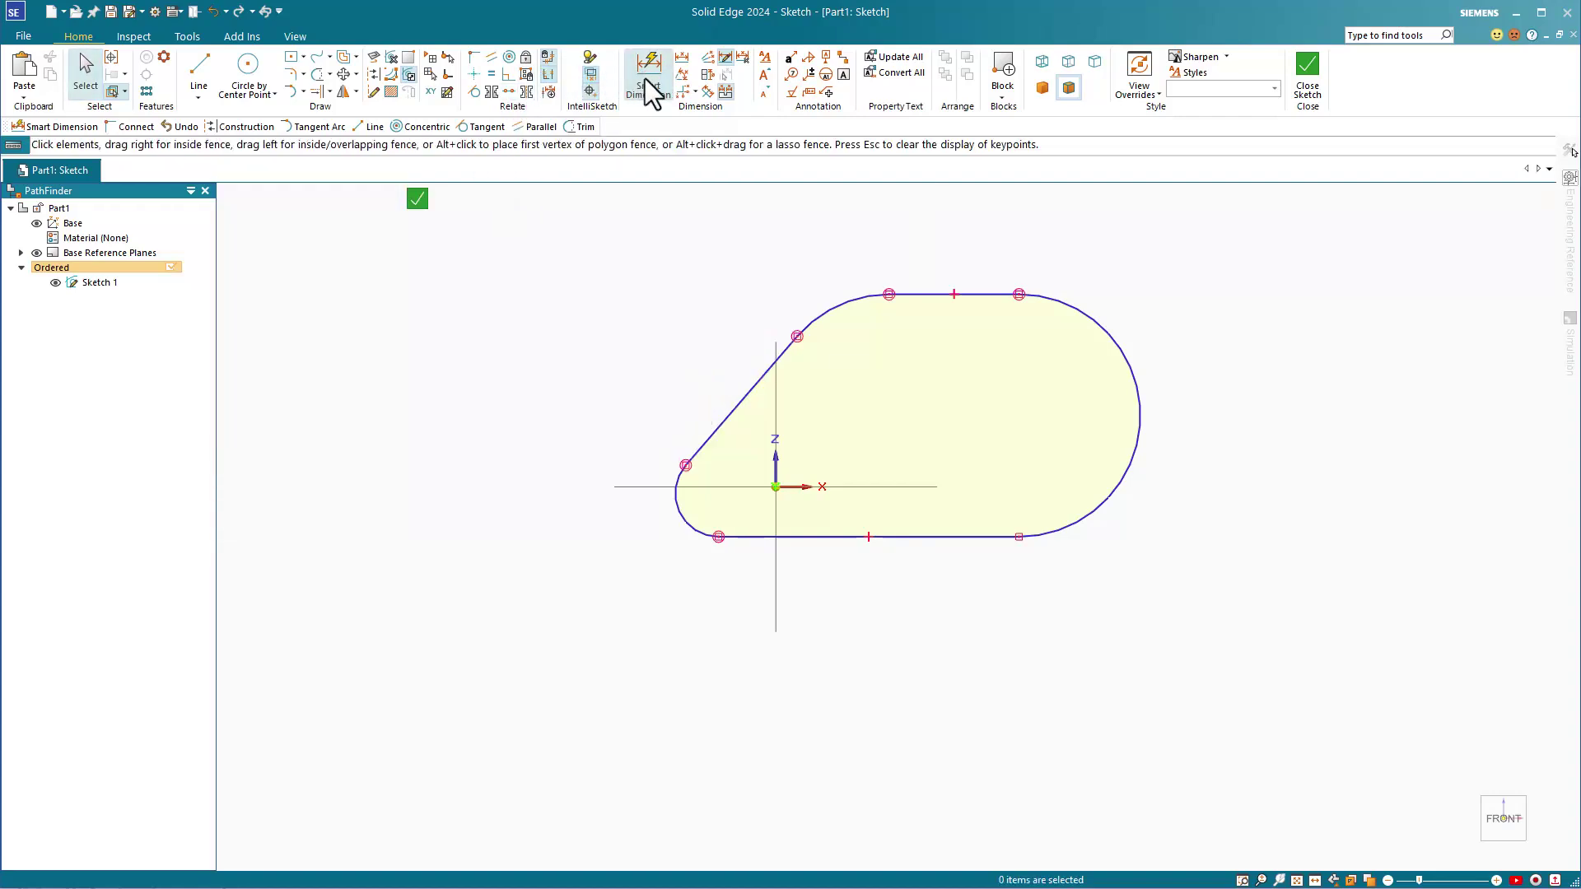
{"action": "left_click", "coordinate": [743, 382]}
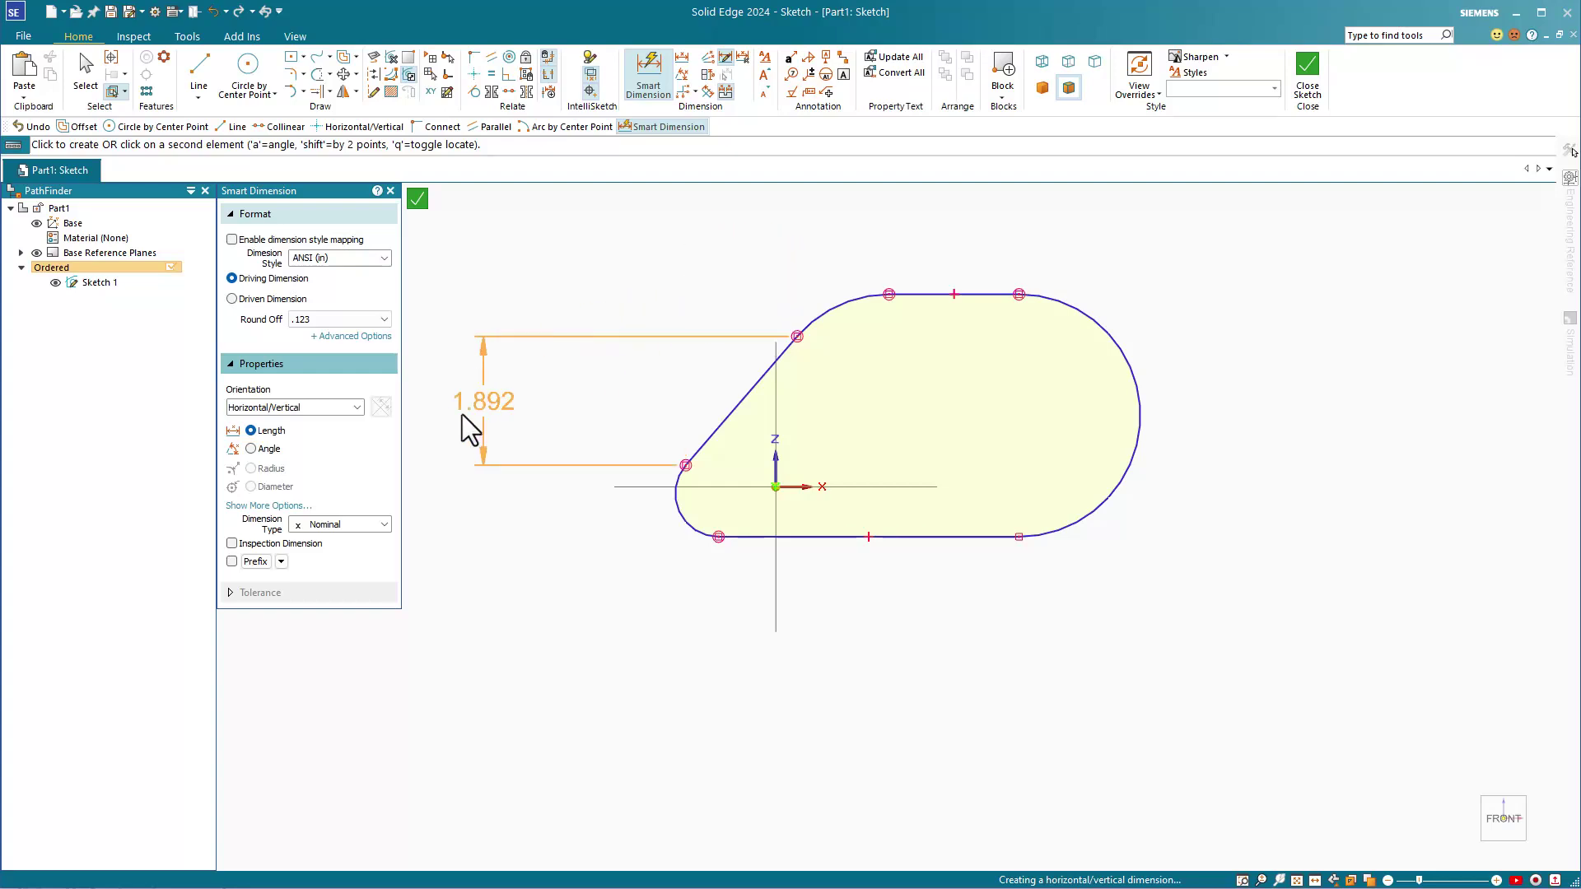
{"action": "left_click", "coordinate": [294, 407]}
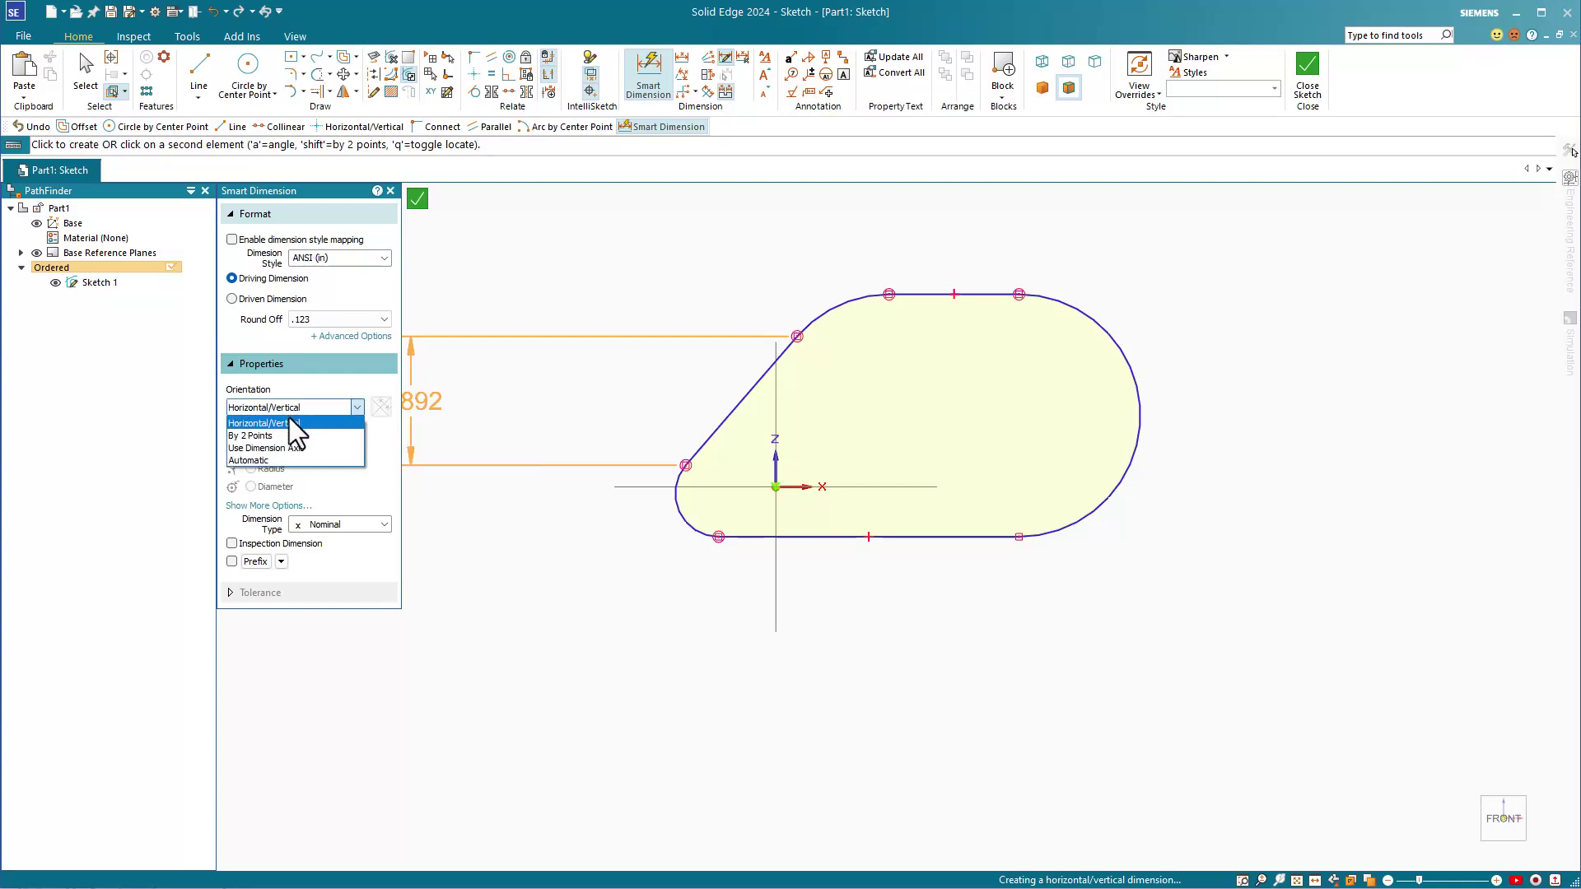
{"action": "left_click", "coordinate": [265, 459]}
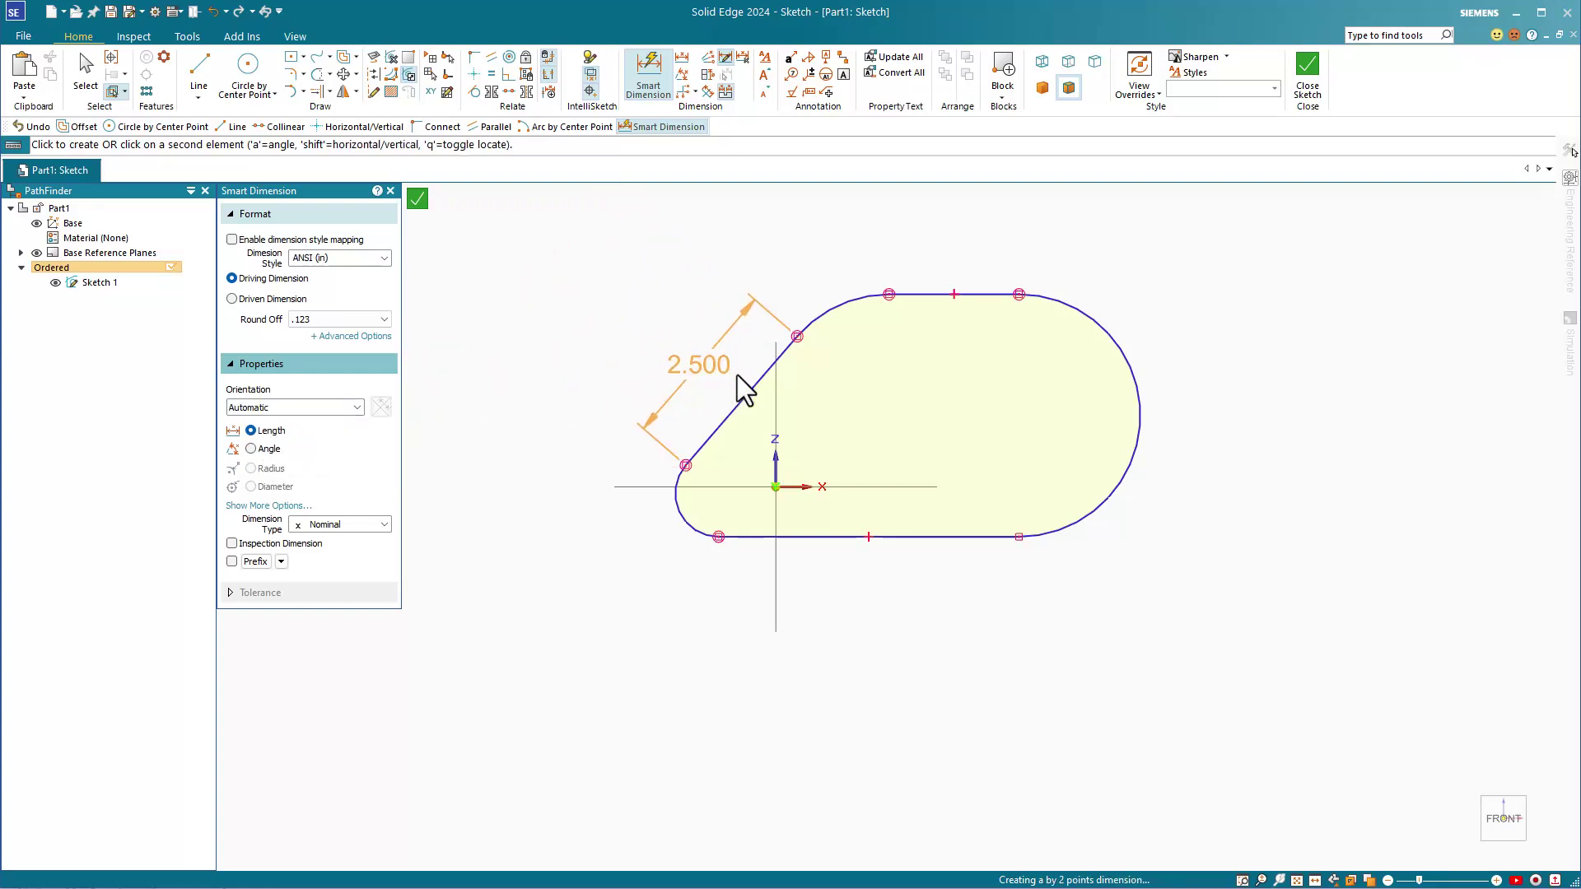
- Place a new aligned 2.500 dimension on the sloped line
{"action": "key", "text": "Escape"}
{"action": "left_click", "coordinate": [744, 397]}
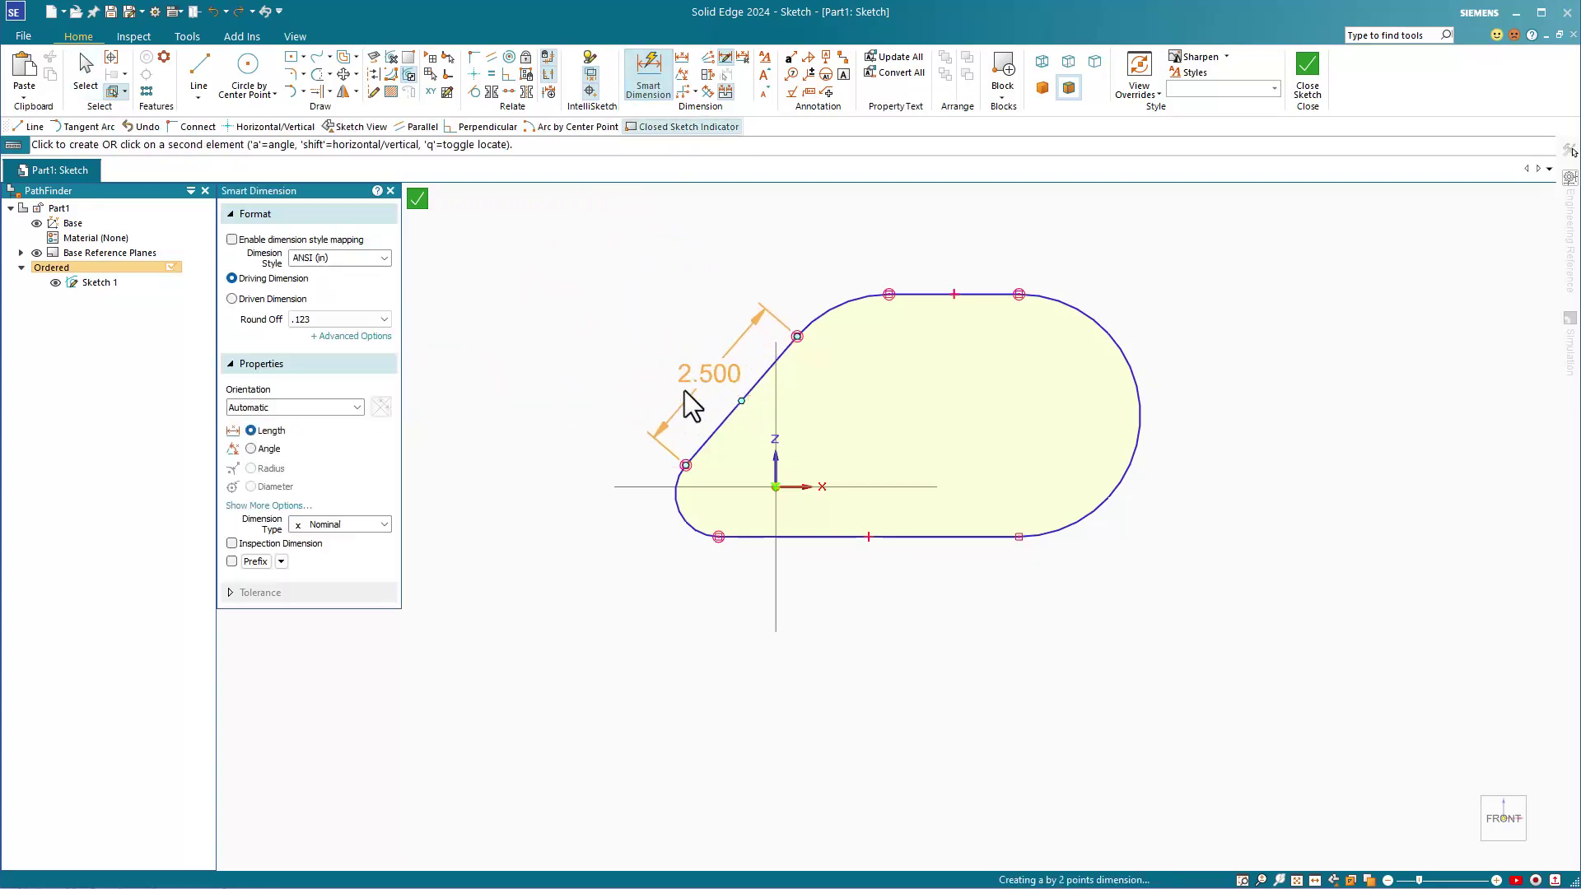
{"action": "key", "text": "a"}
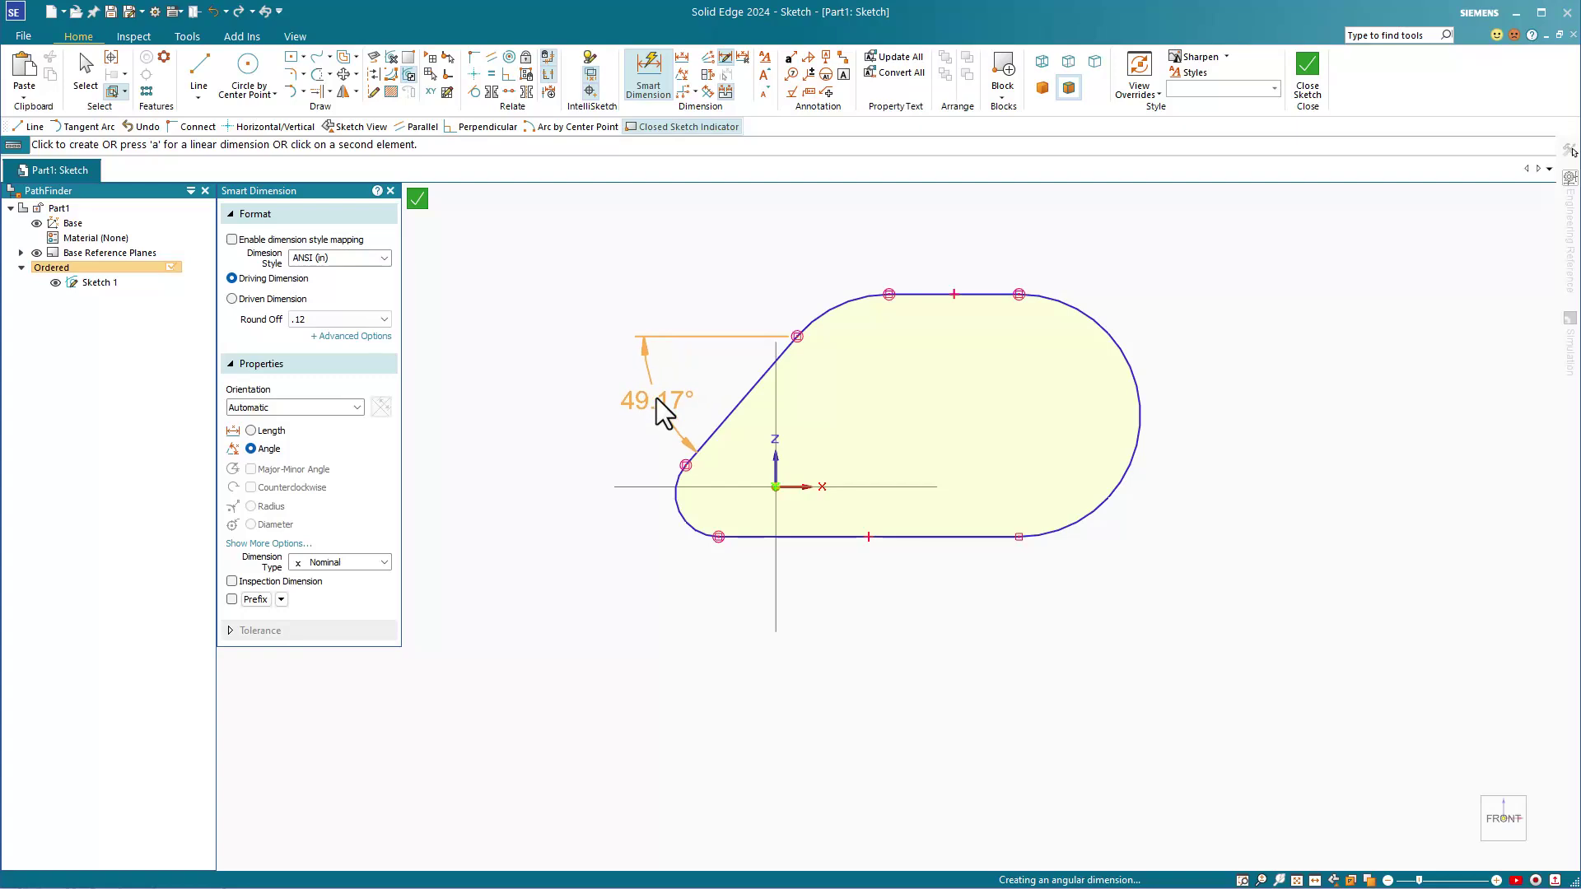
{"action": "key", "text": "a"}
{"action": "left_click", "coordinate": [714, 373]}
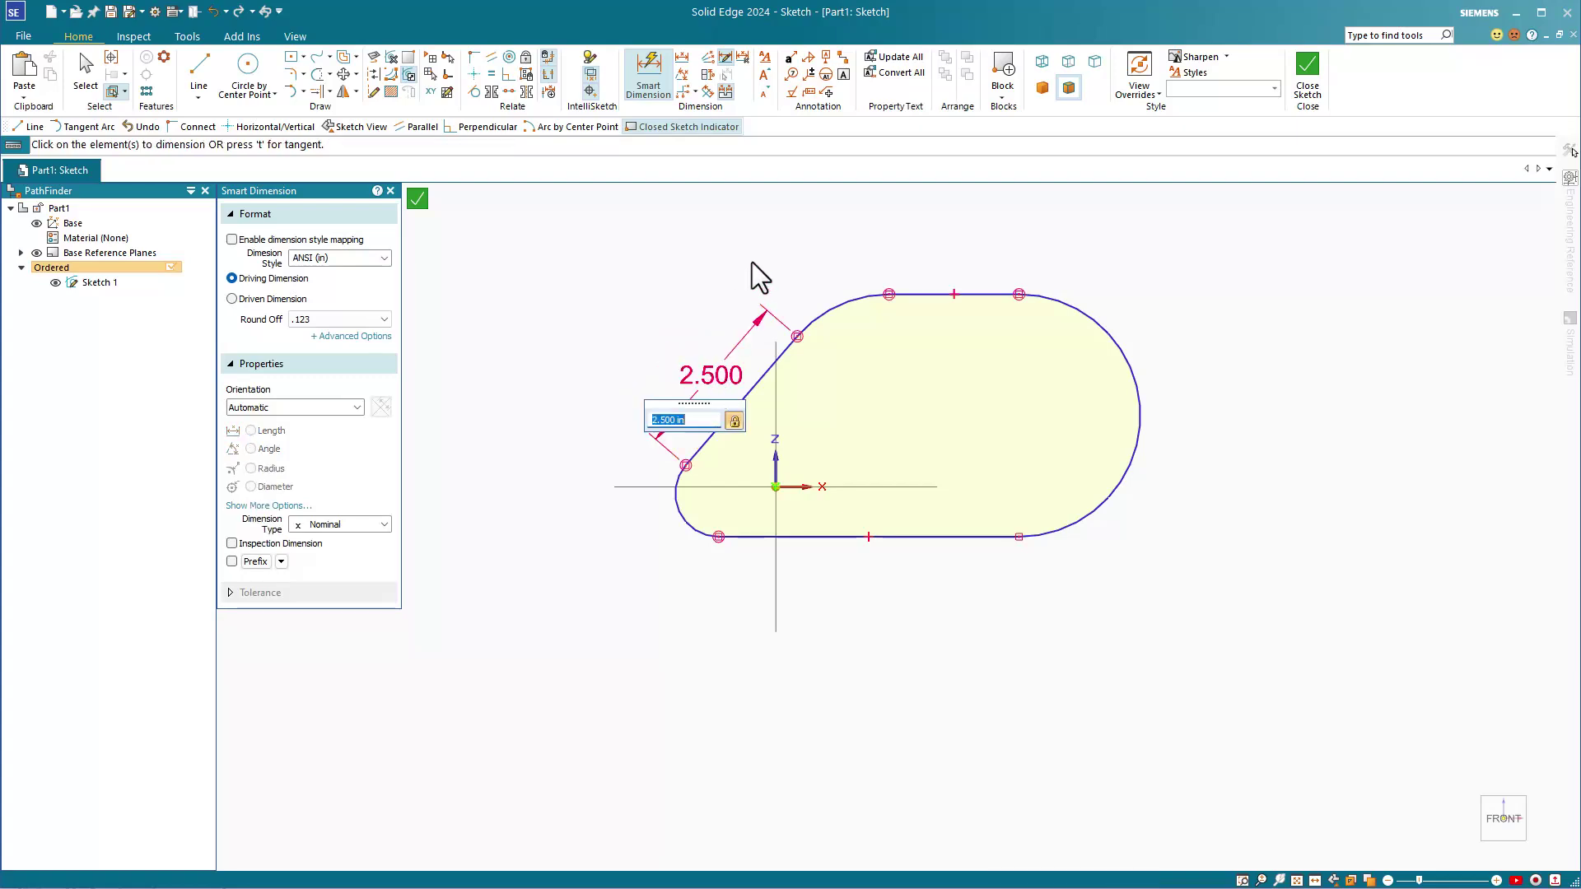
{"action": "key", "text": "Return"}
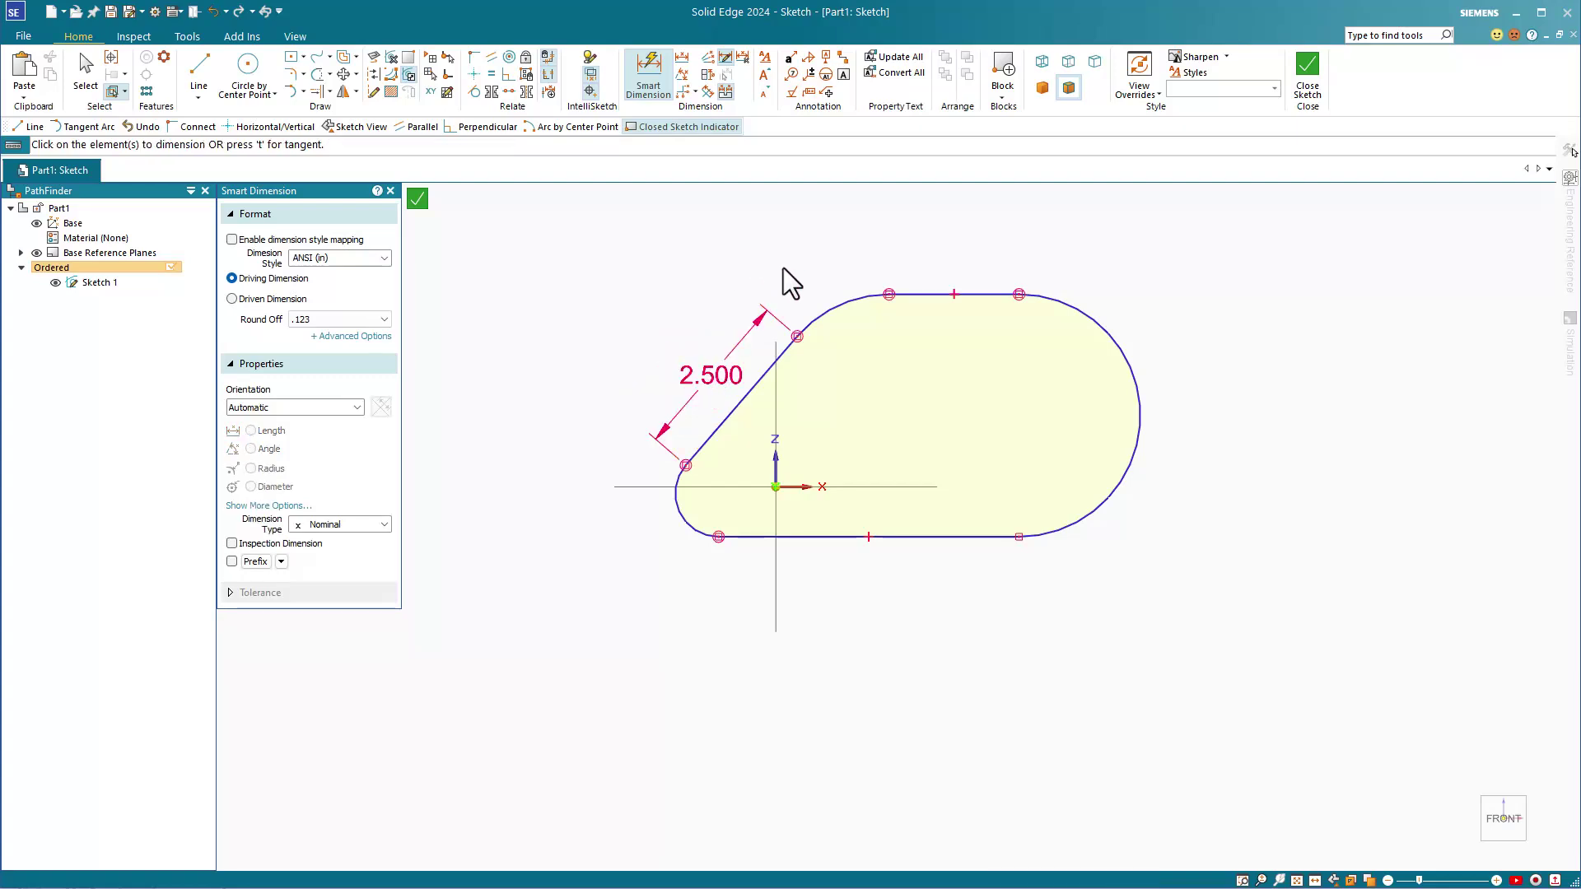
- Dimension the 49.17° angle between the sloped line and top edge, left of the shape
{"action": "left_click", "coordinate": [764, 374]}
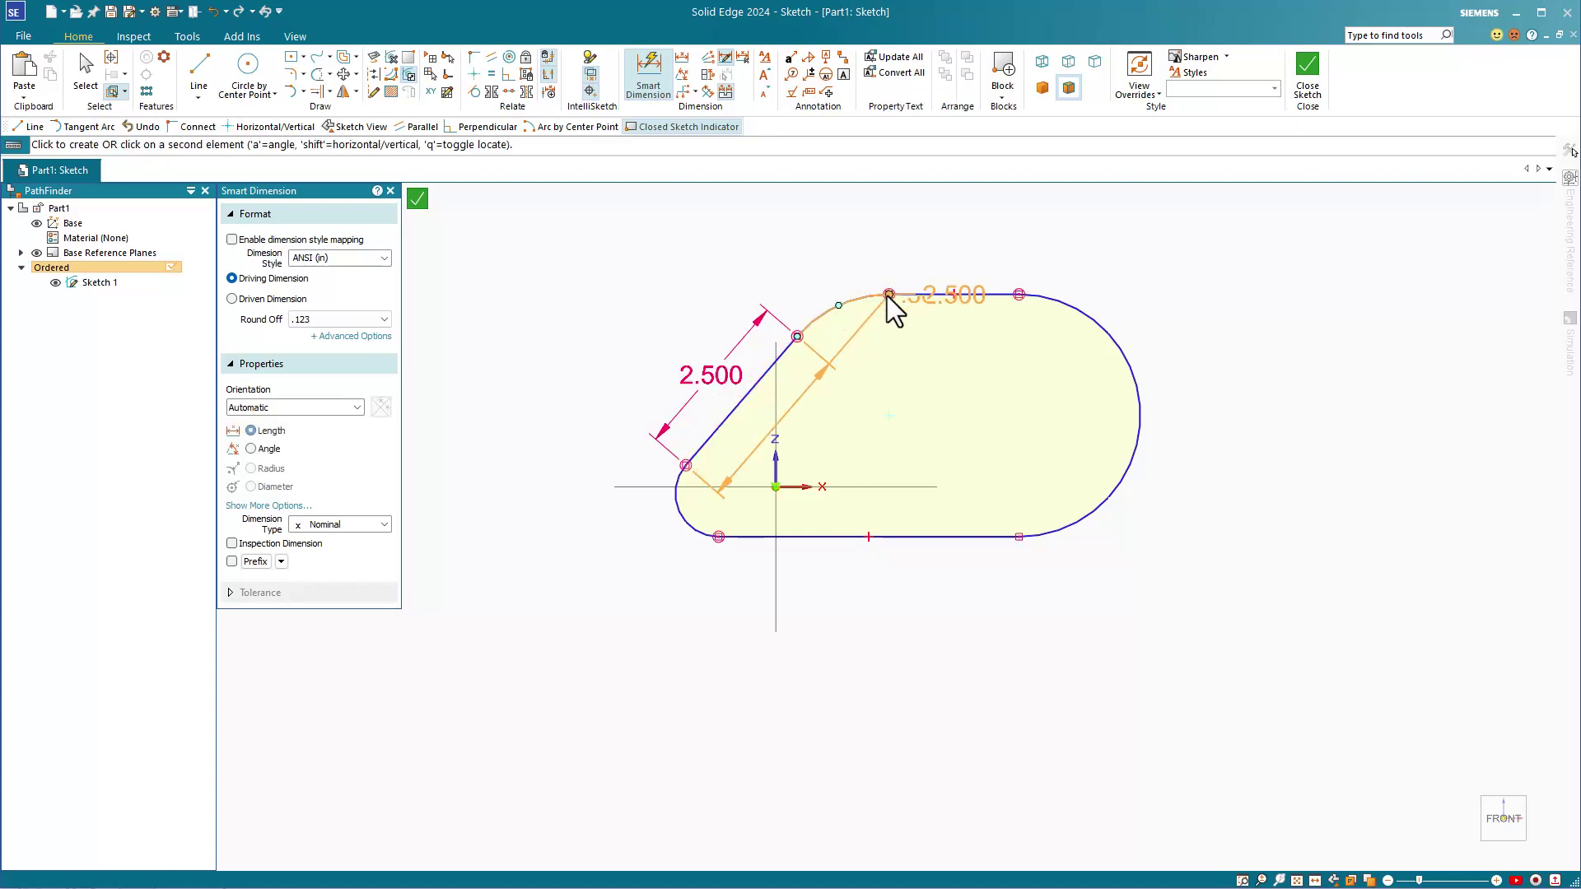
{"action": "left_click", "coordinate": [930, 295]}
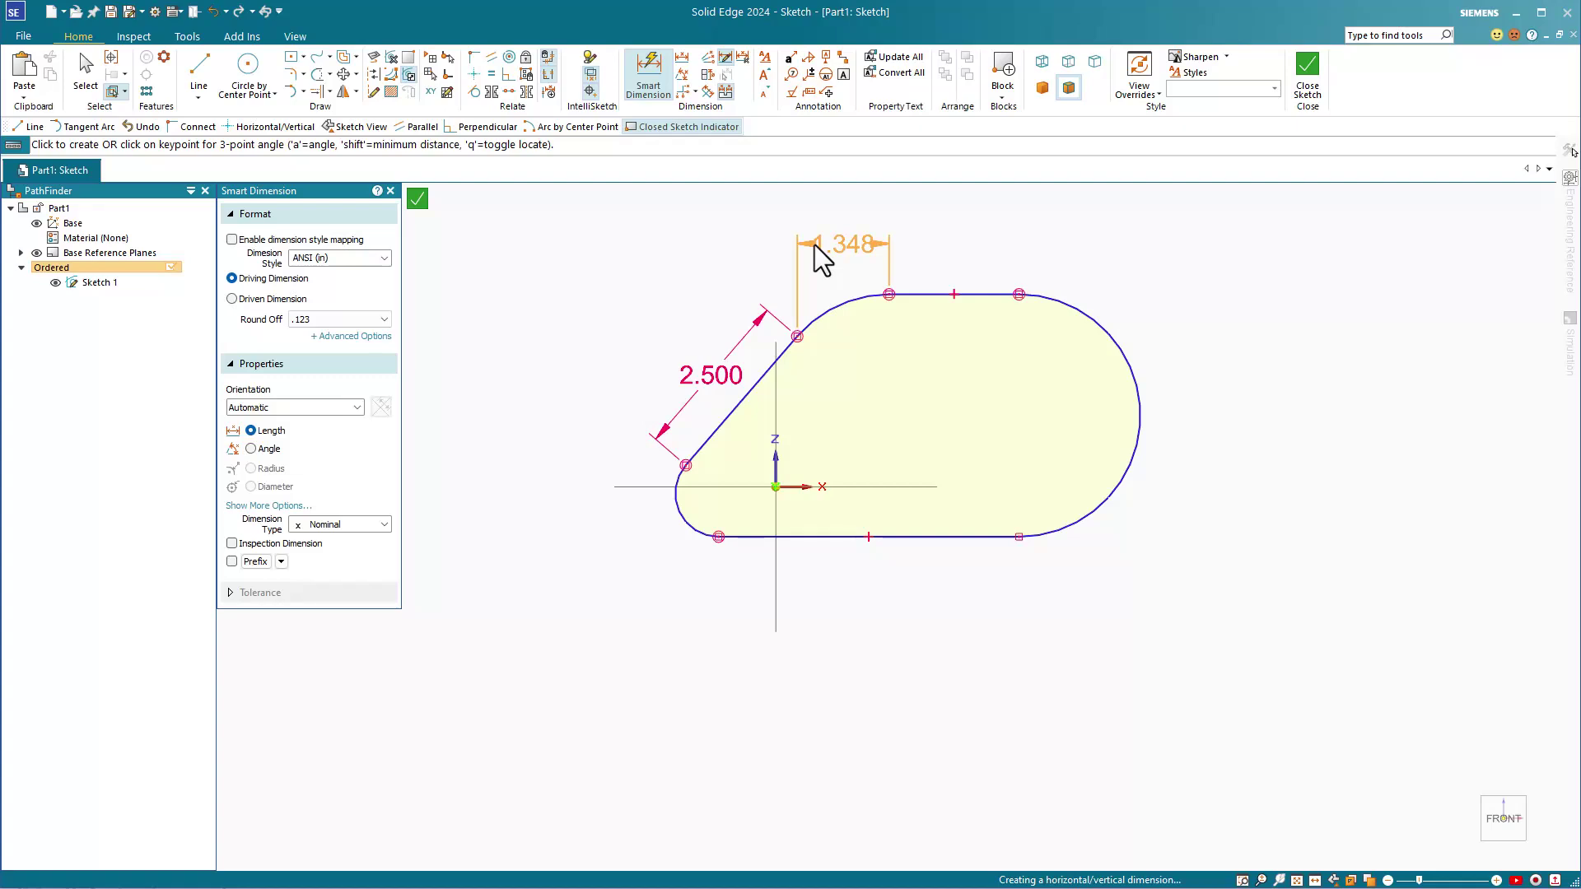
{"action": "key", "text": "a"}
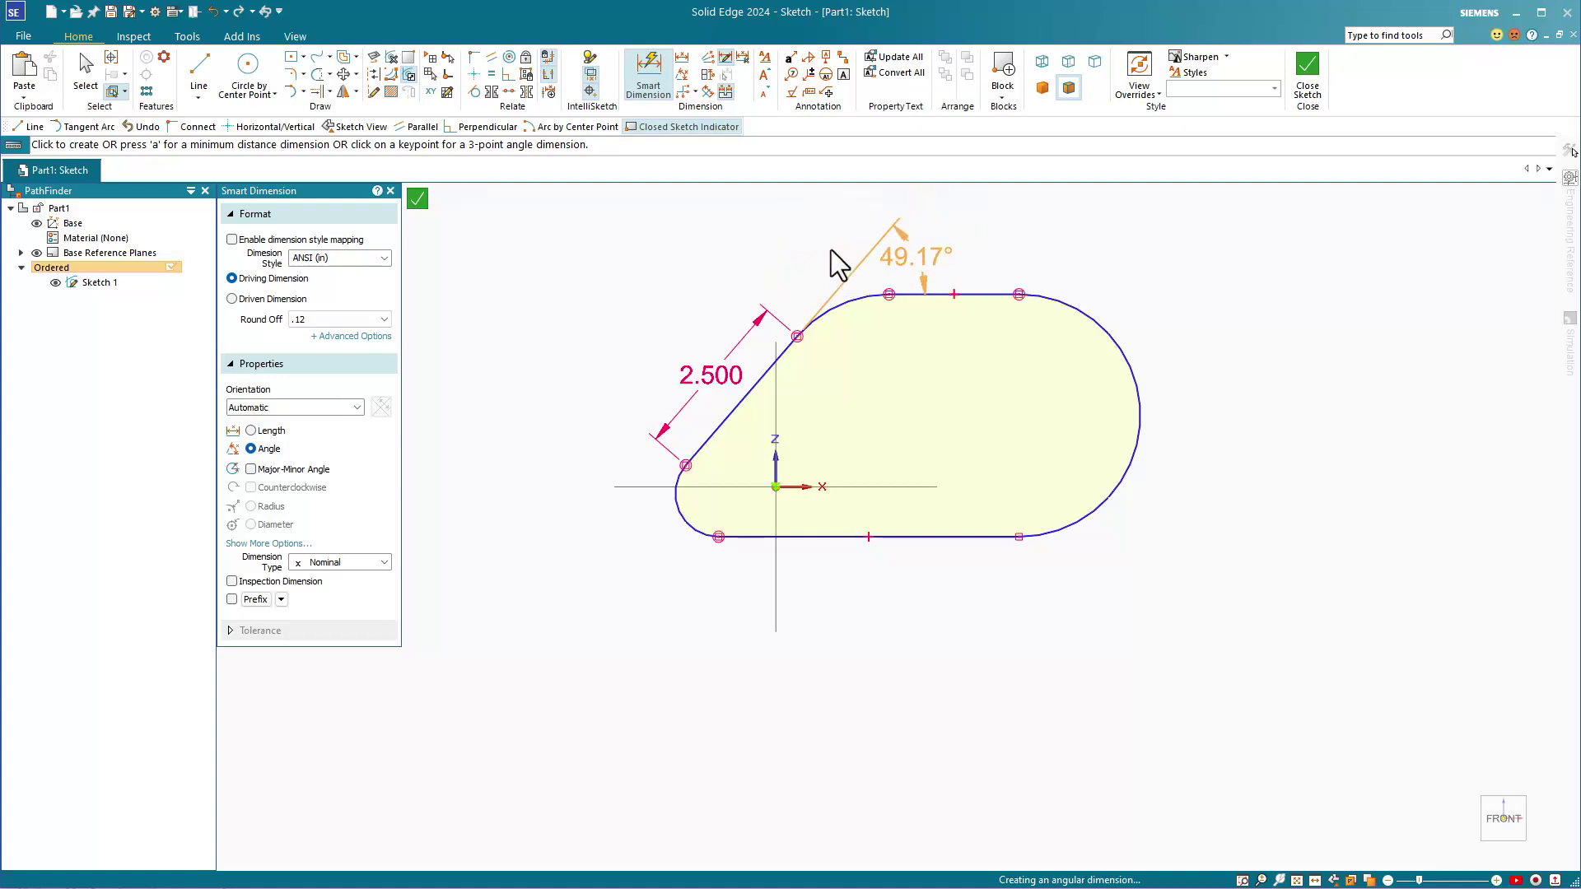
{"action": "key", "text": "a"}
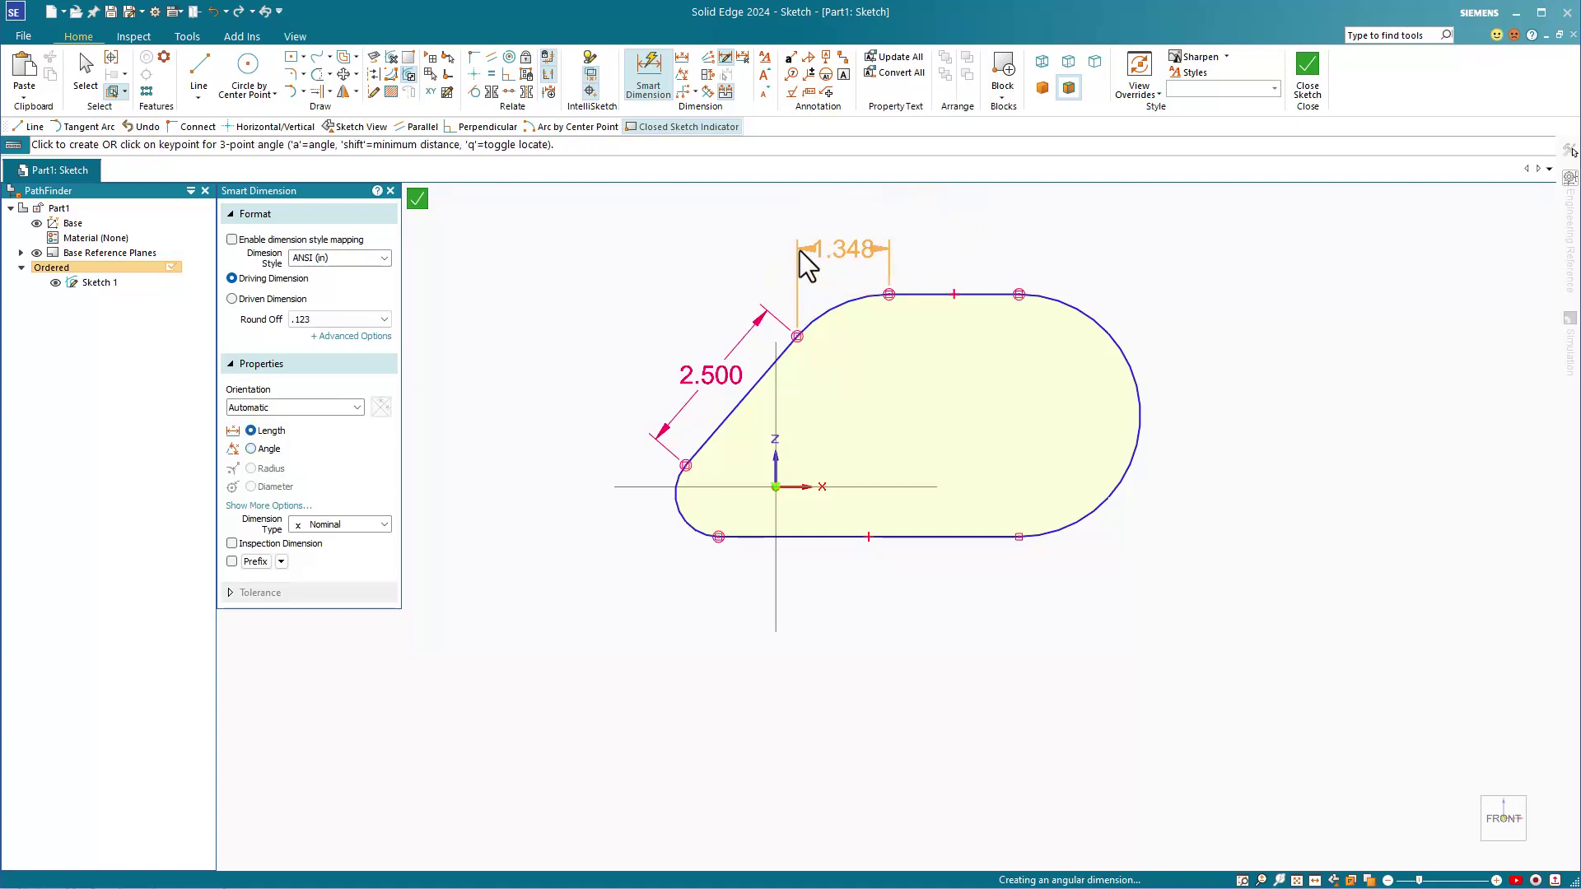
{"action": "left_click", "coordinate": [250, 450]}
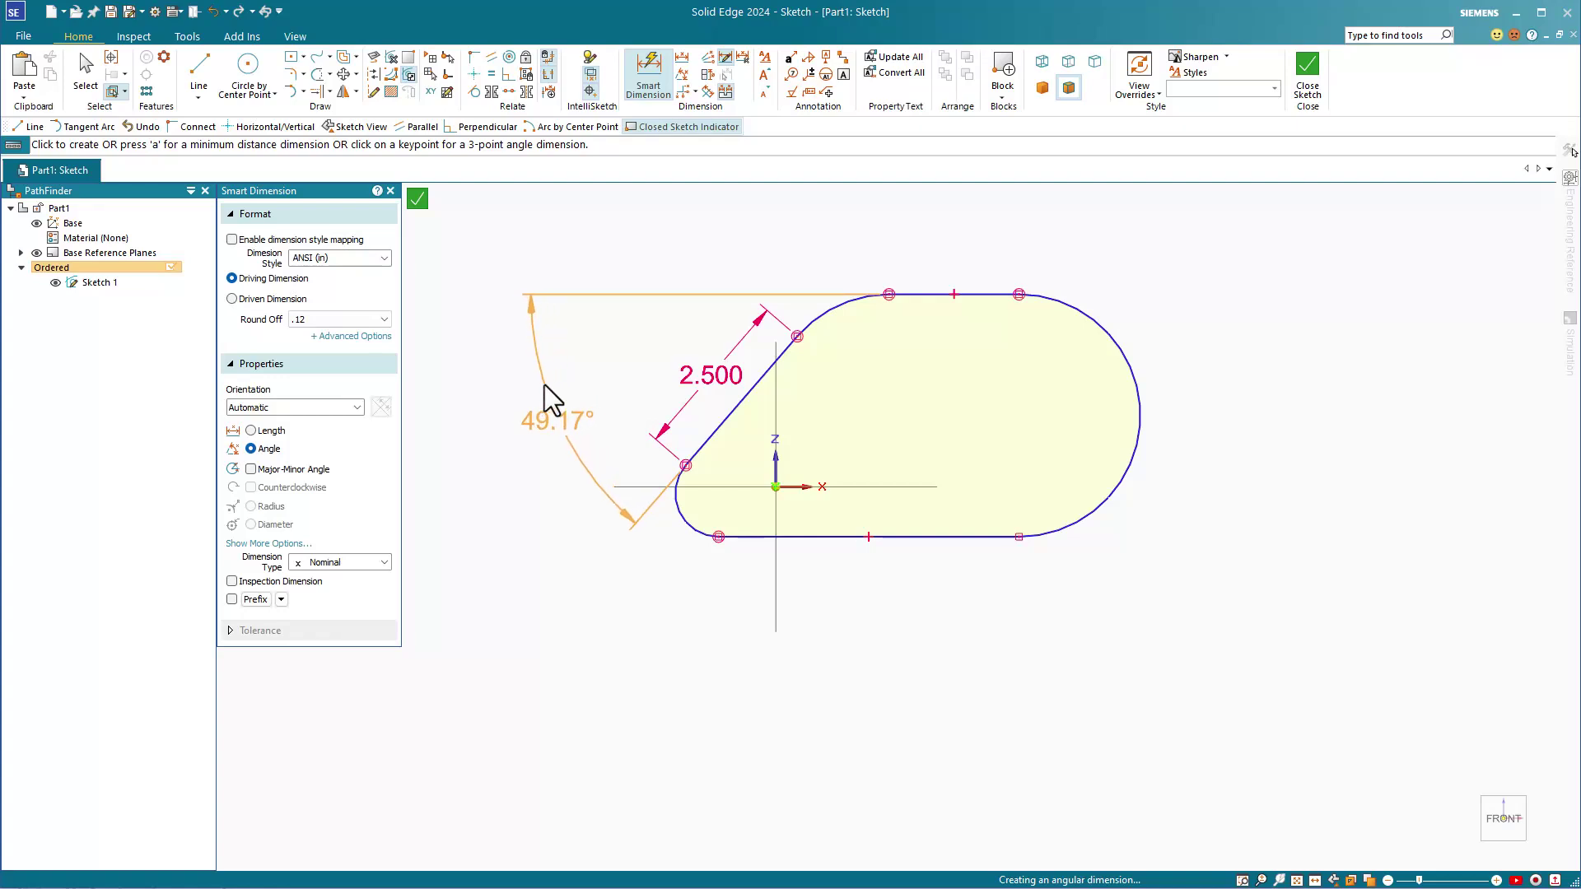
{"action": "left_click", "coordinate": [545, 384]}
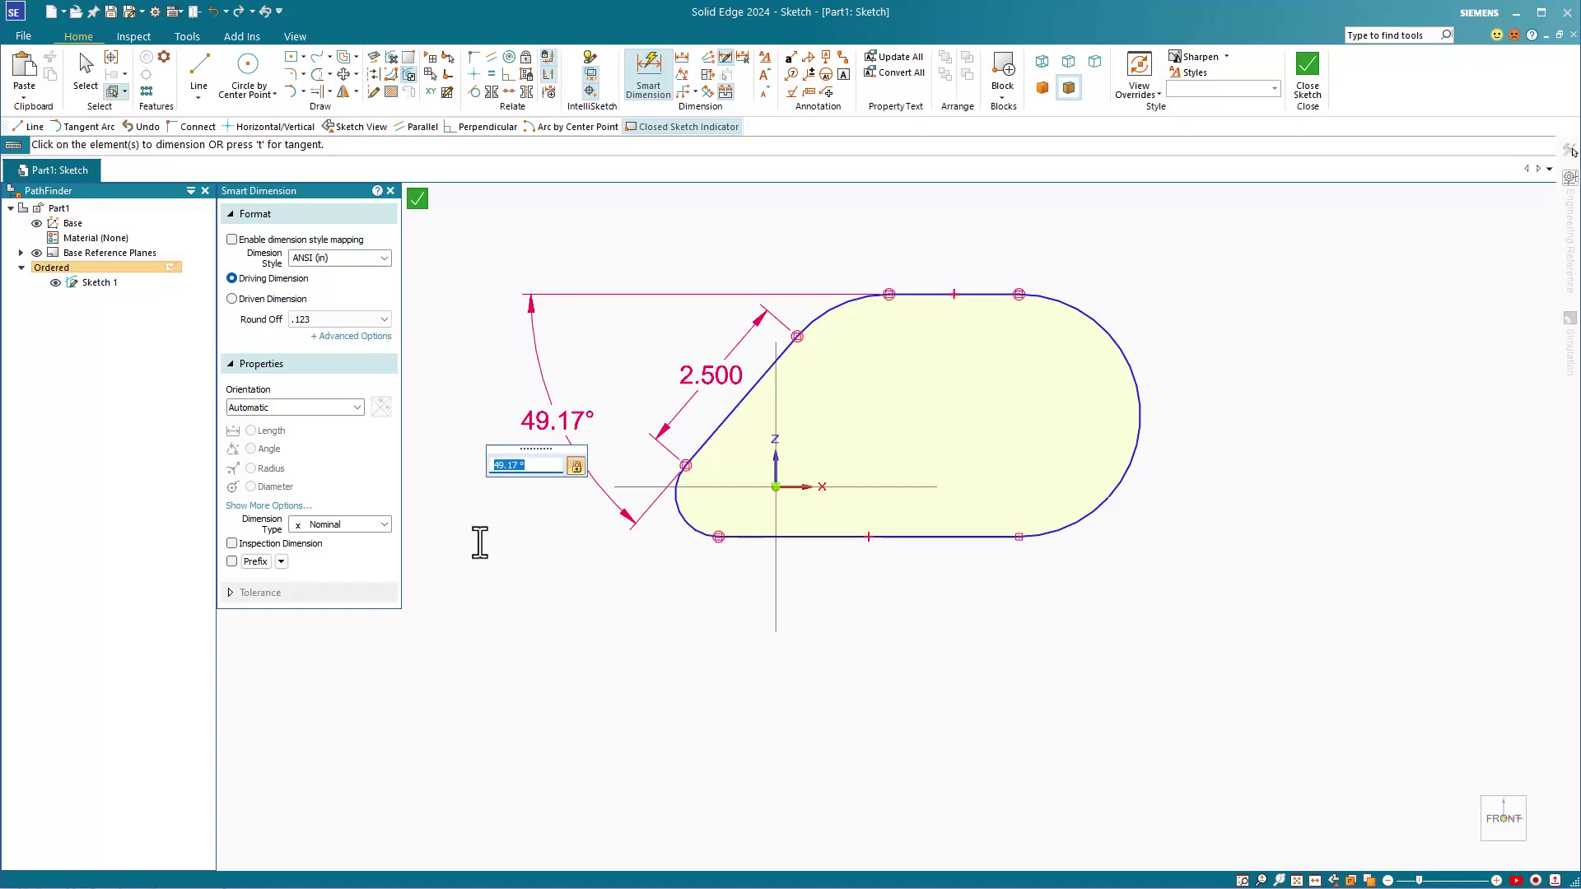
{"action": "key", "text": "Return"}
- Draw the 4.555 in line at 14.55° between the two arc centres and make it construction geometry
{"action": "key", "text": "Escape"}
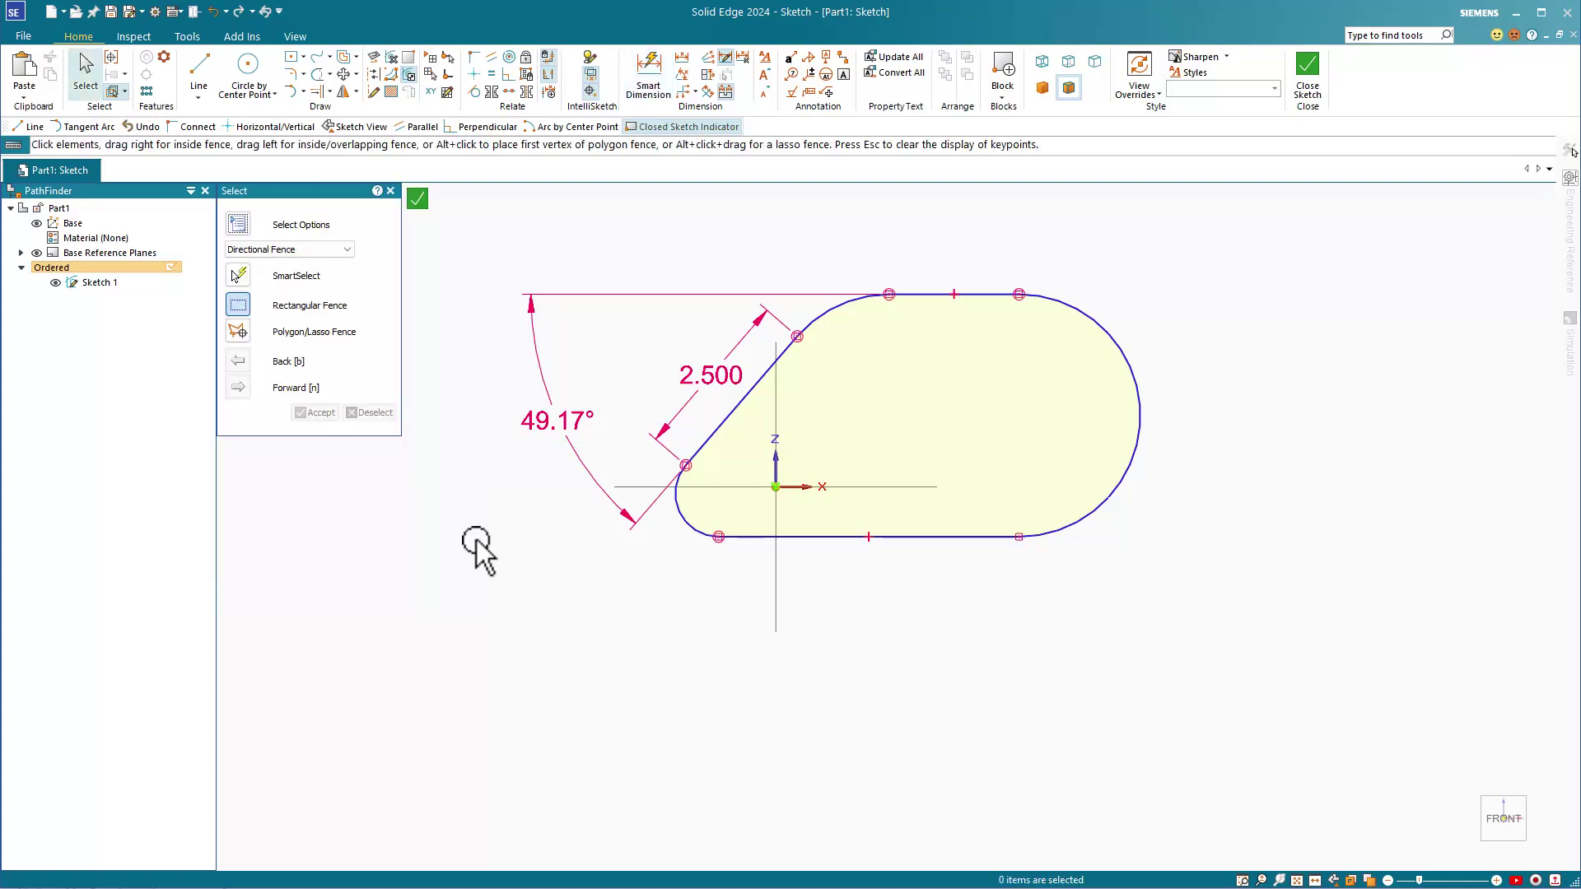
{"action": "left_click", "coordinate": [205, 72]}
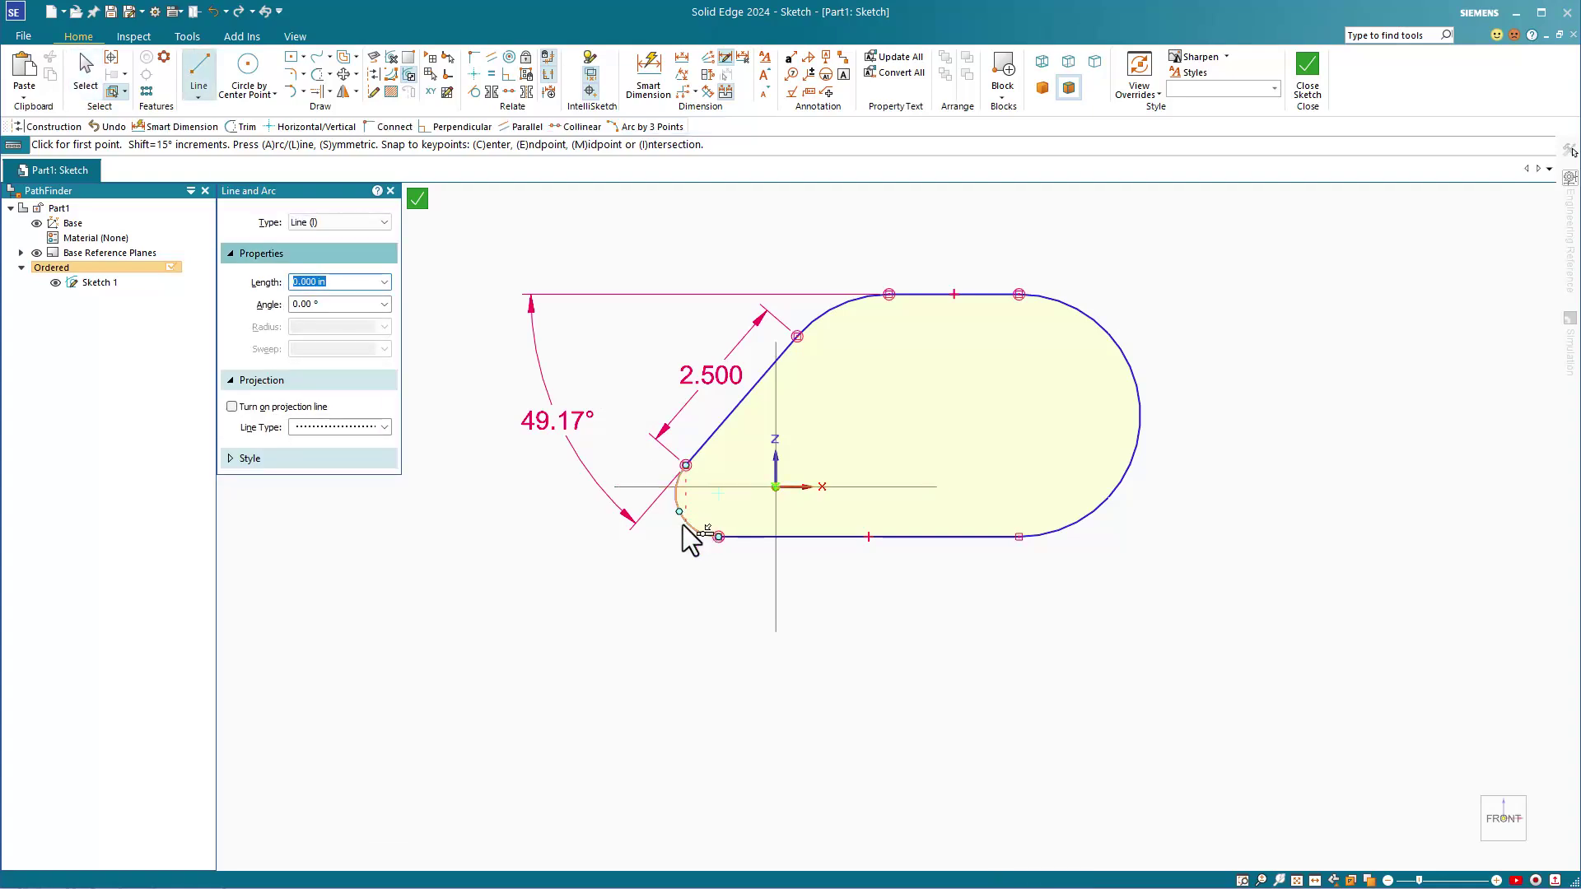
{"action": "scroll", "coordinate": [684, 531], "scroll_direction": "down", "scroll_amount": 1}
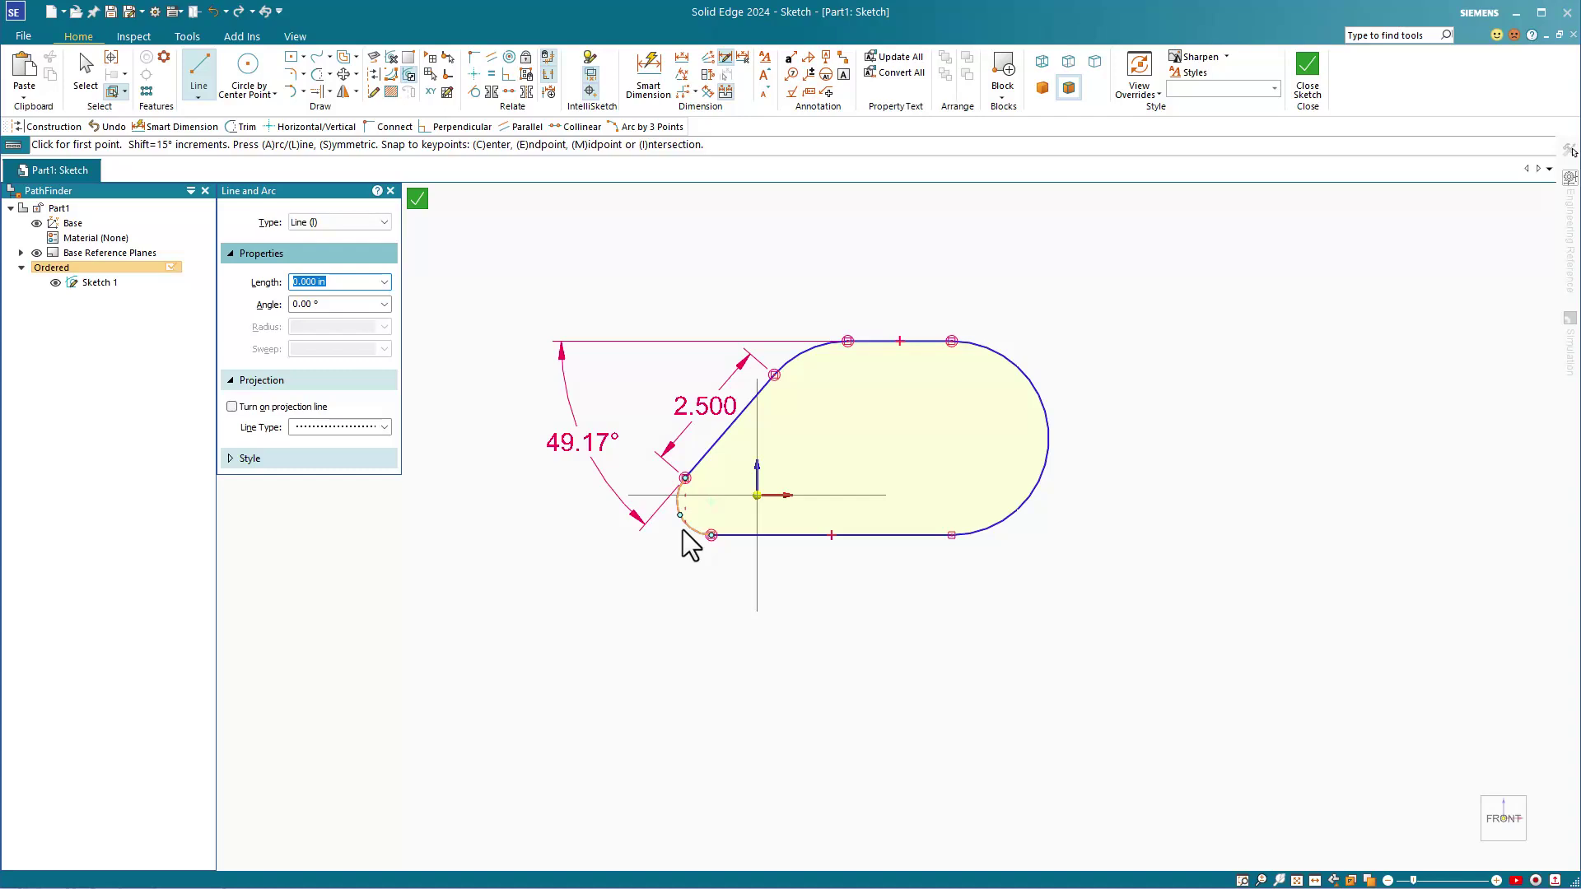
{"action": "left_click", "coordinate": [683, 530]}
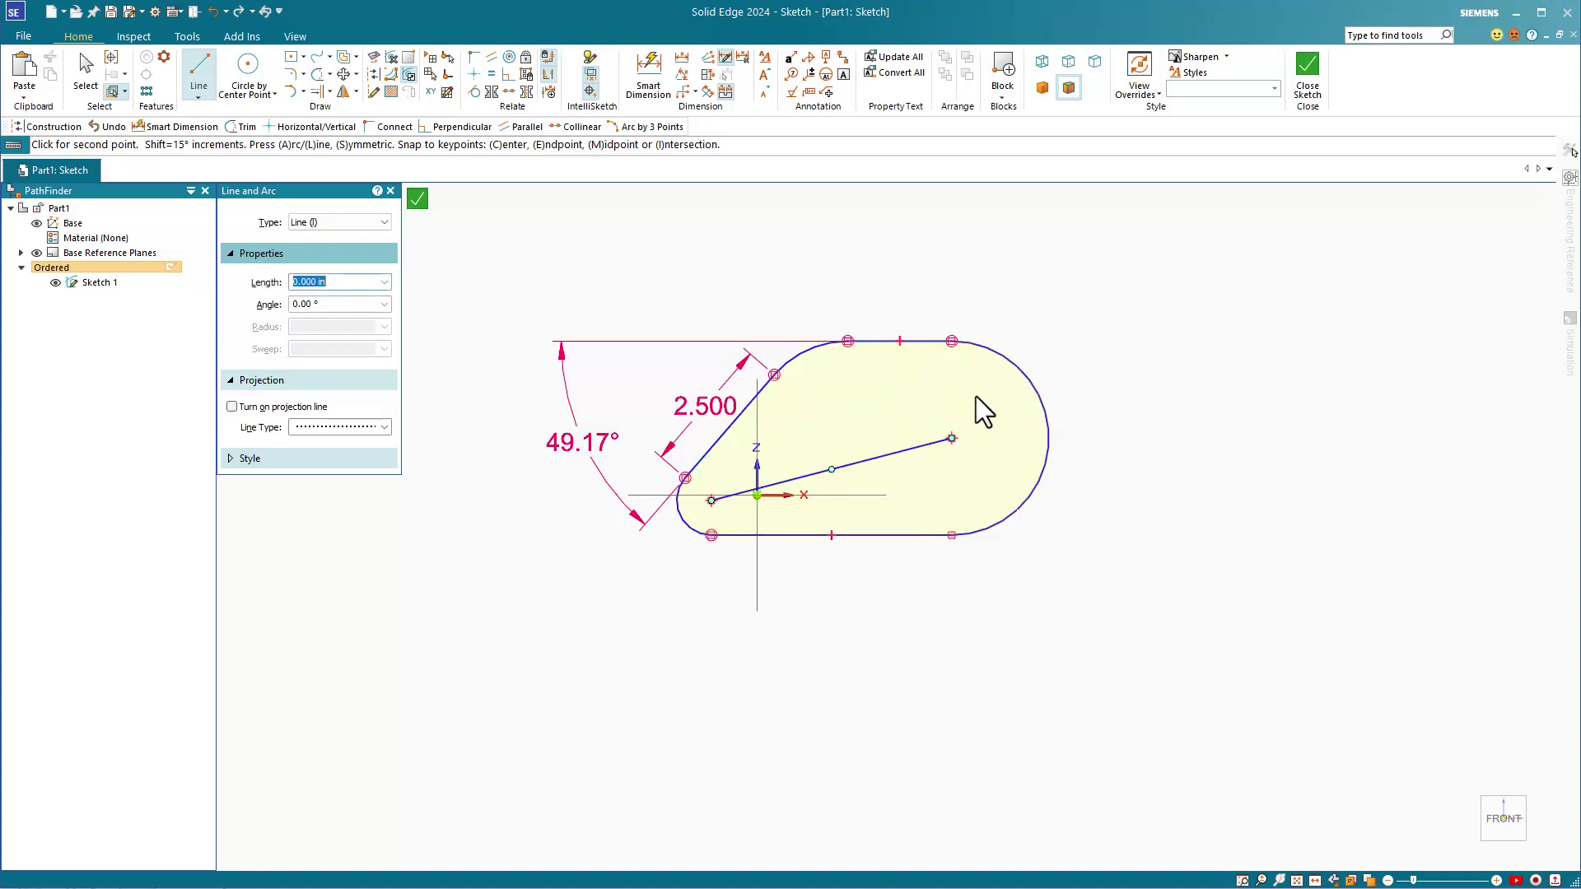
{"action": "left_click", "coordinate": [952, 438]}
{"action": "key", "text": "Escape"}
{"action": "left_click", "coordinate": [903, 450]}
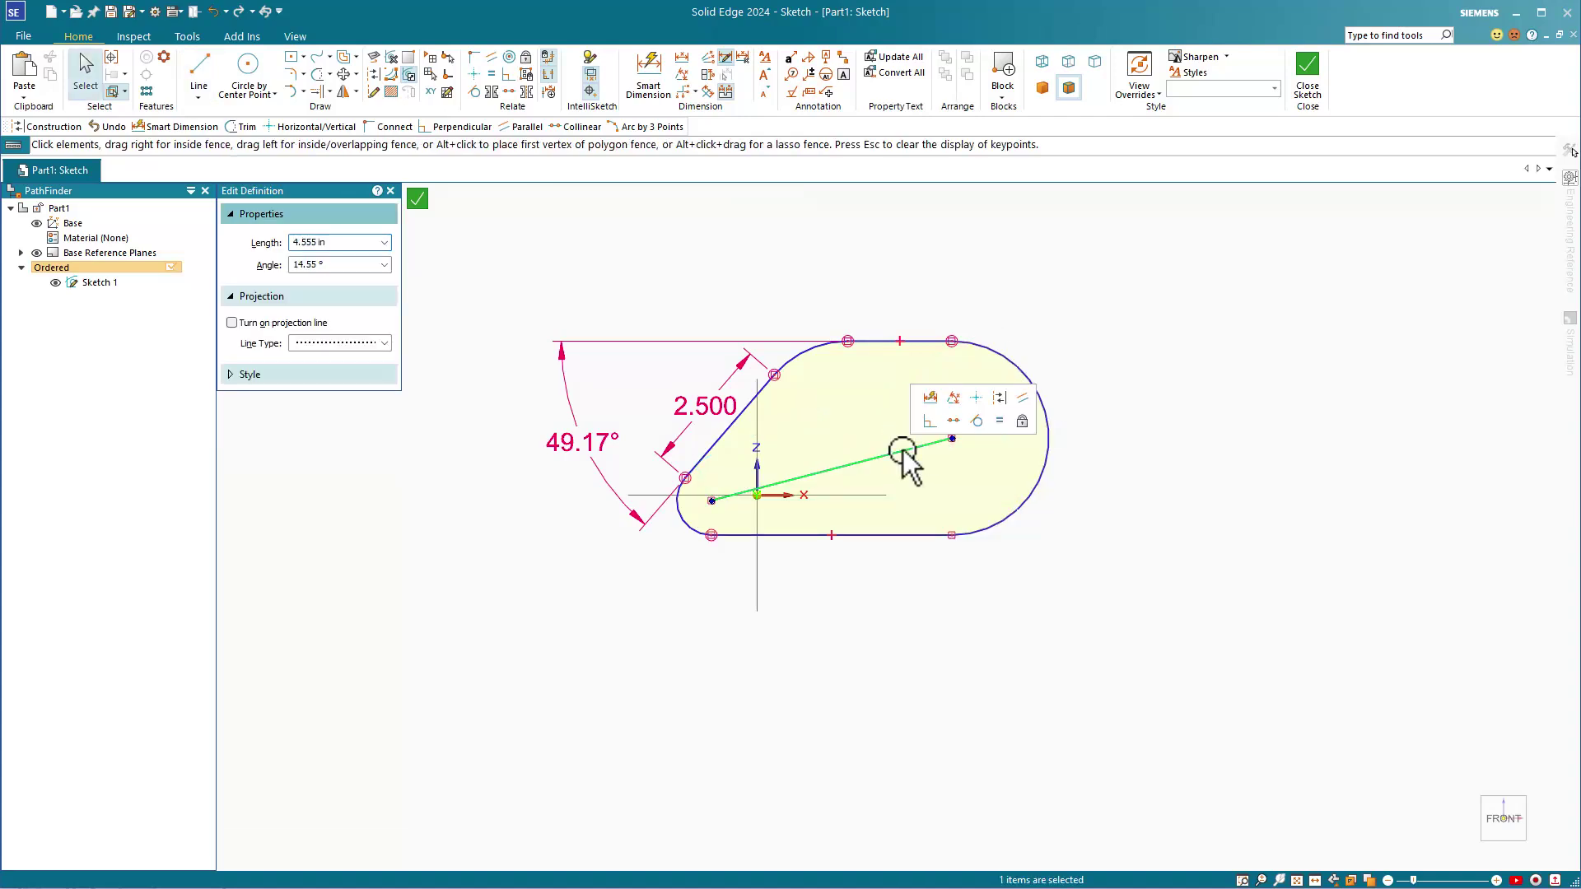
{"action": "left_click", "coordinate": [1000, 398]}
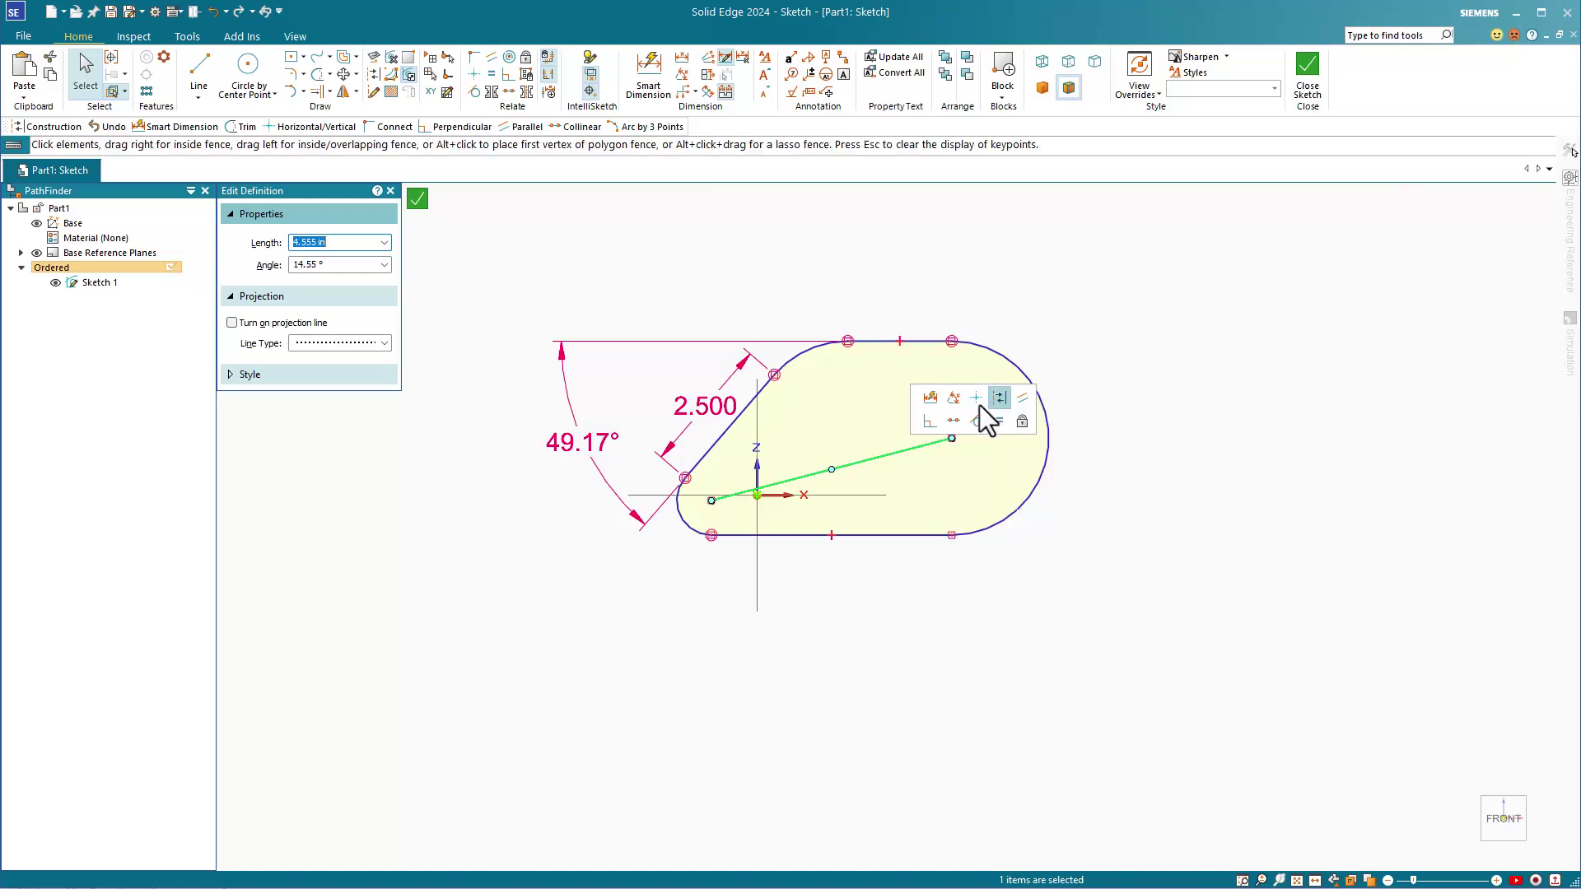
- Make the dashed centre-to-centre construction line the dimension axis for aligned dimensions
{"action": "left_click", "coordinate": [705, 94]}
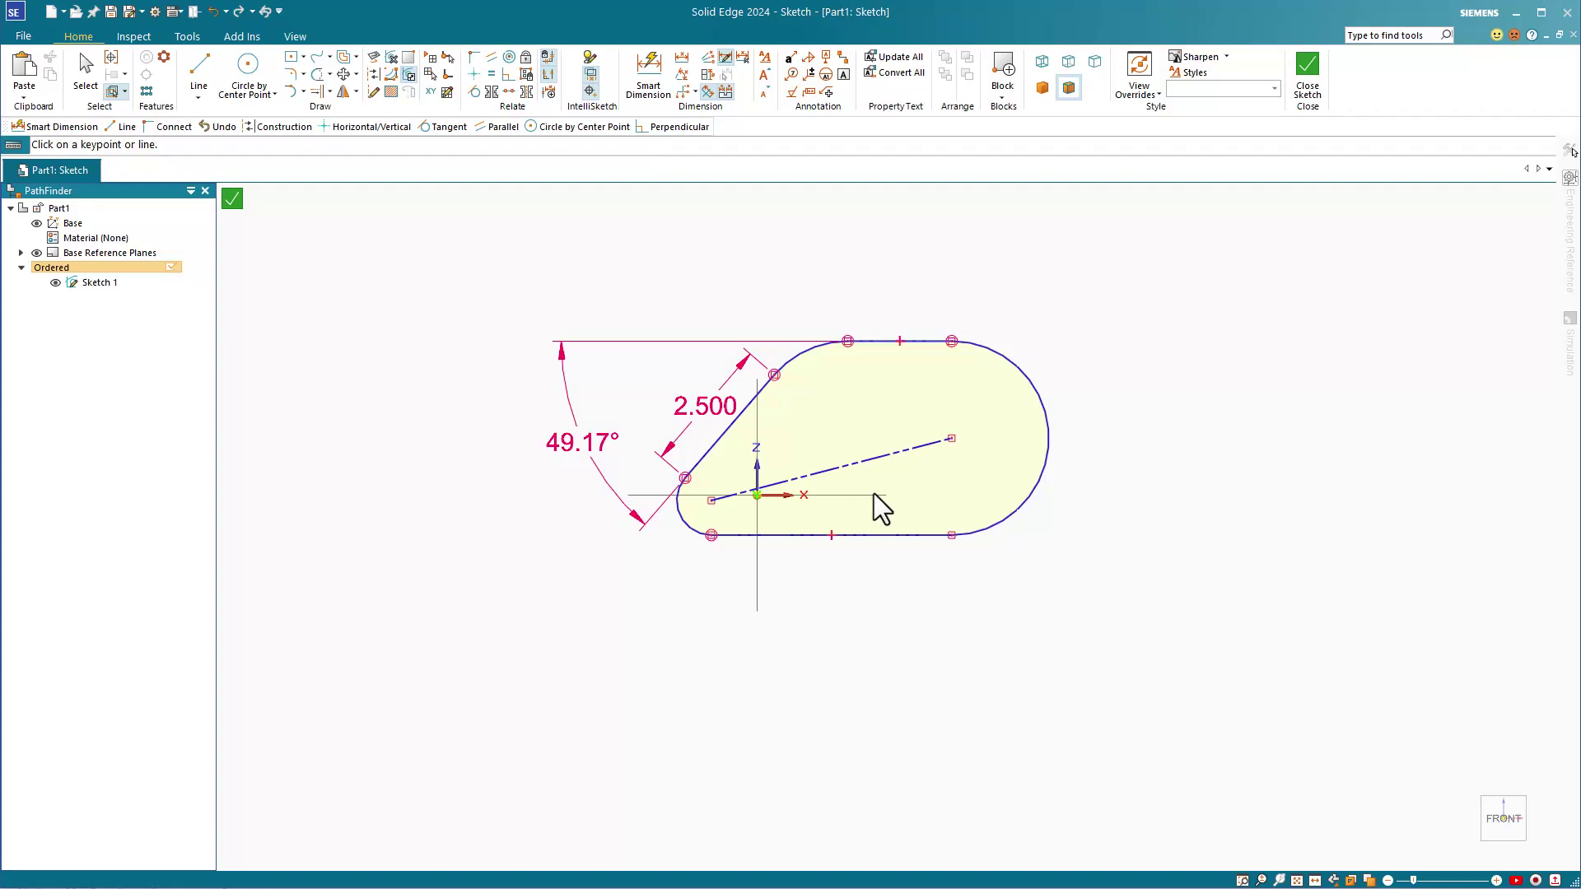
{"action": "key", "text": "Escape"}
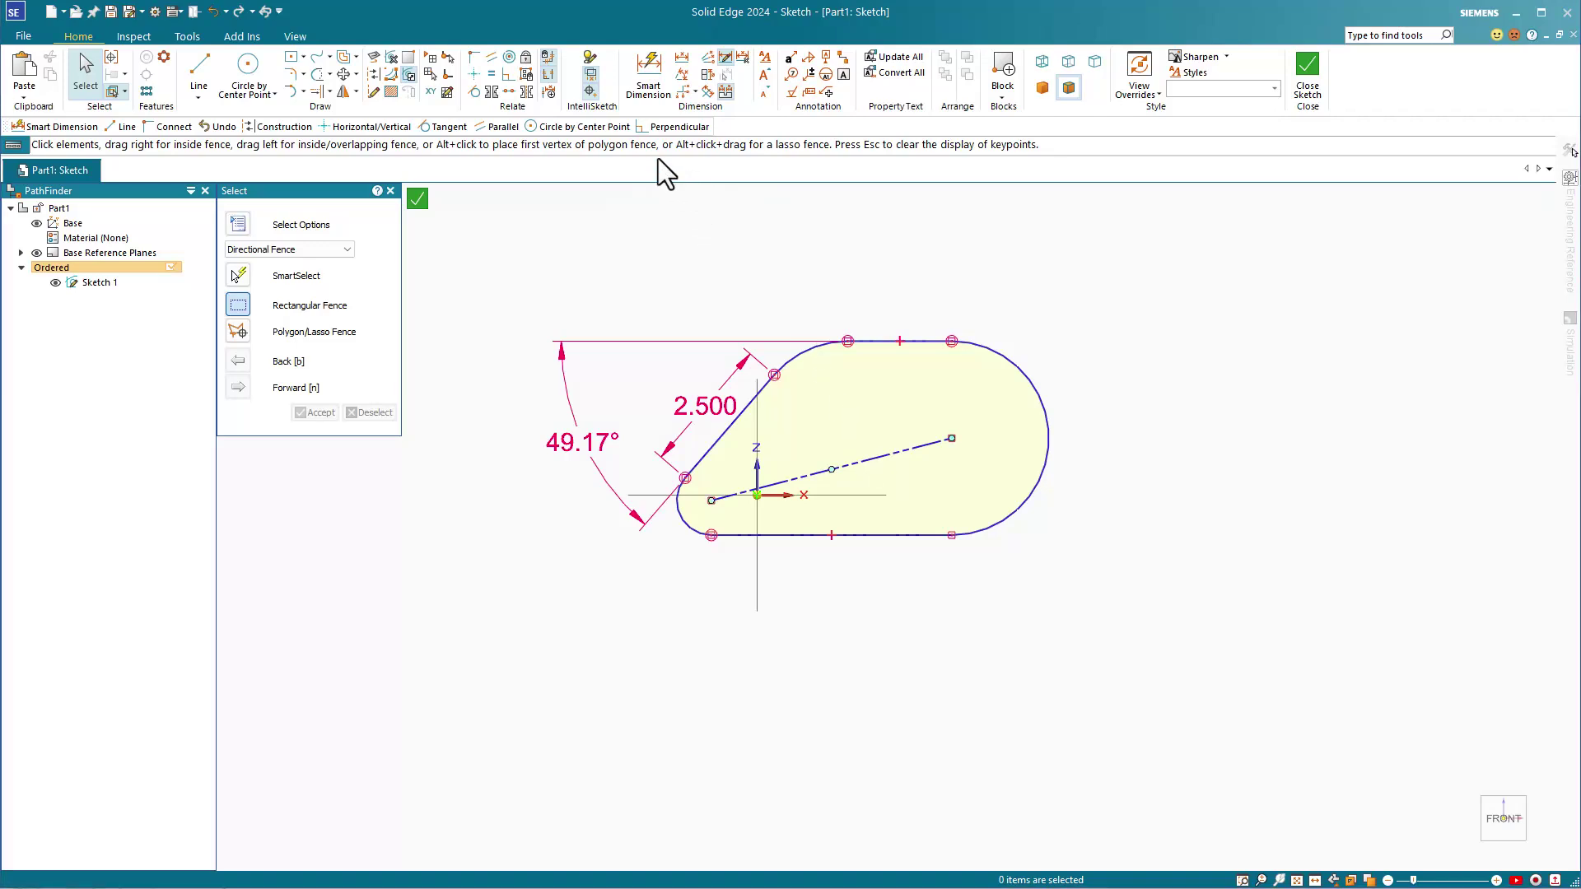
{"action": "left_click", "coordinate": [649, 66]}
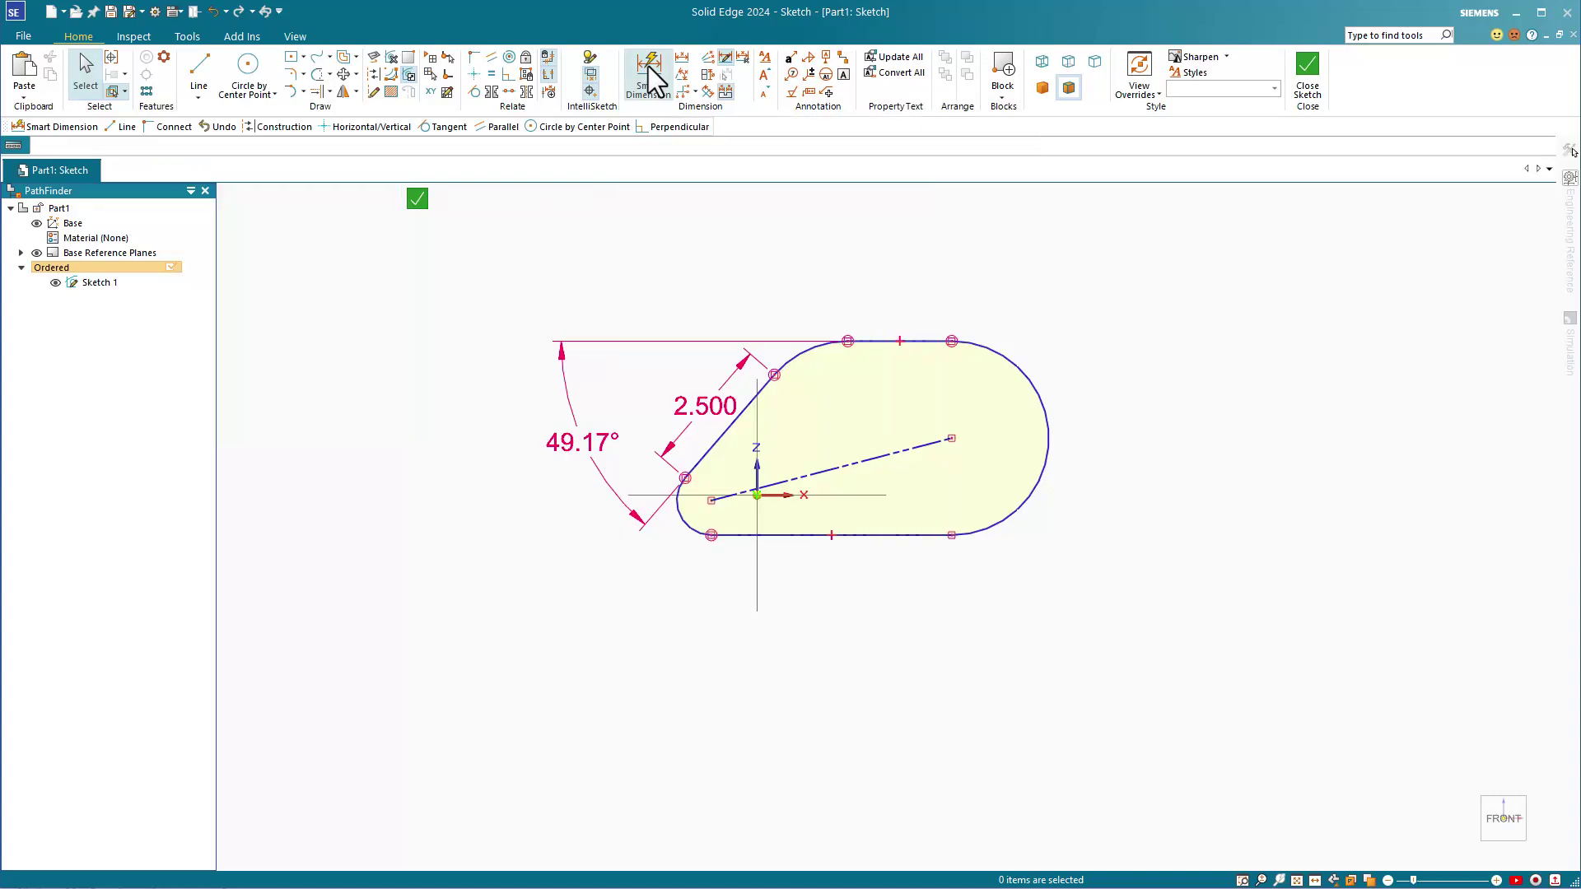
- Dimension between the arc centres along the dimension axis, giving 4.408, 1.845 and 4.267 dimensions
{"action": "left_click", "coordinate": [686, 519]}
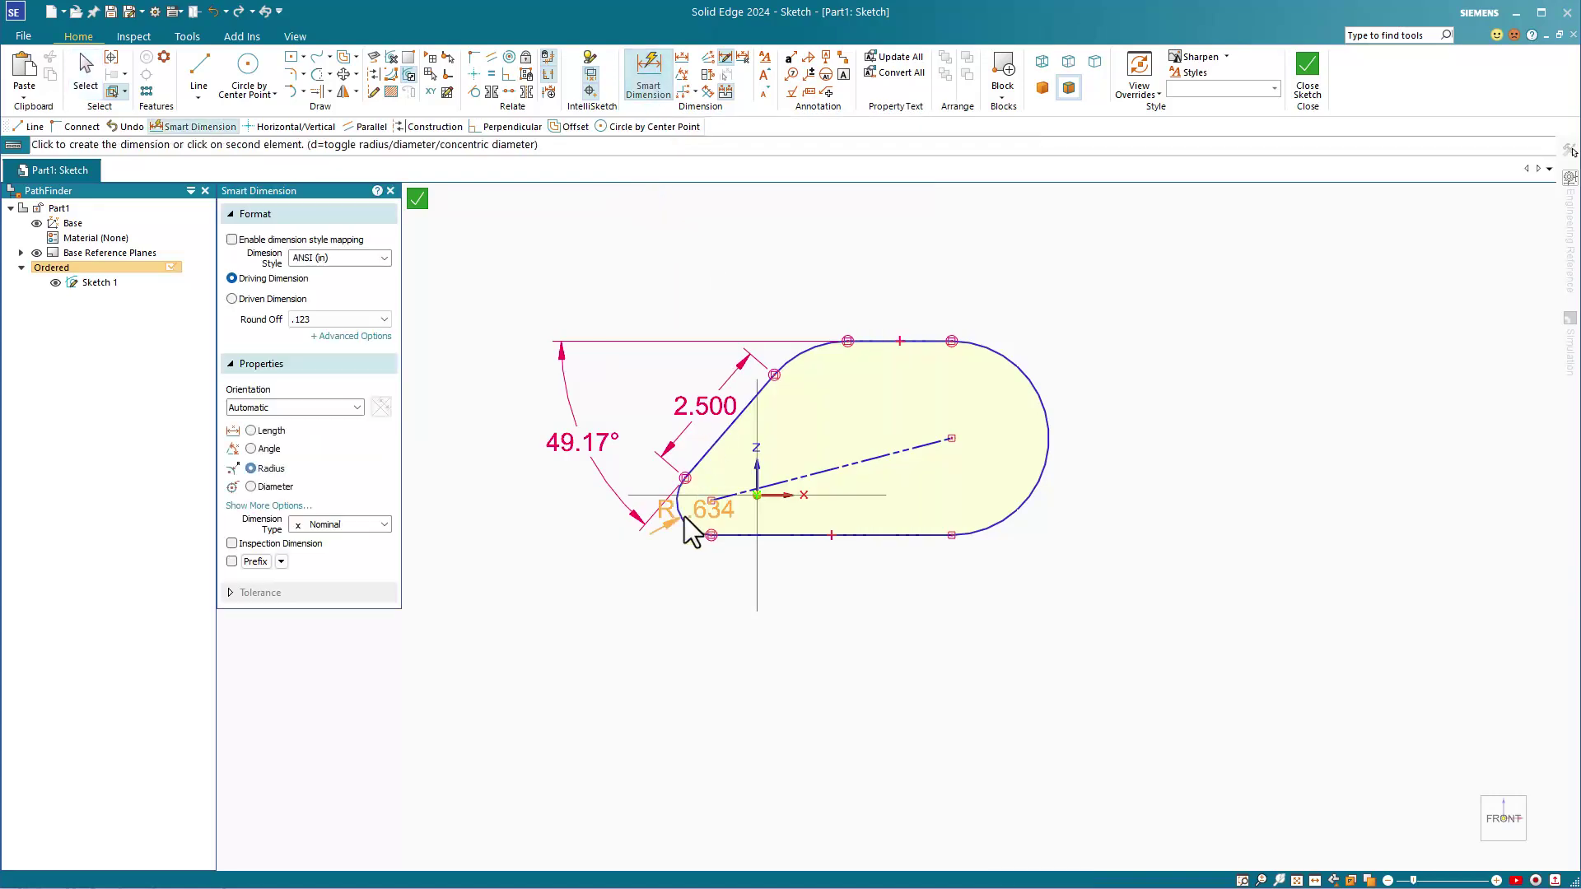
{"action": "left_click", "coordinate": [1024, 387]}
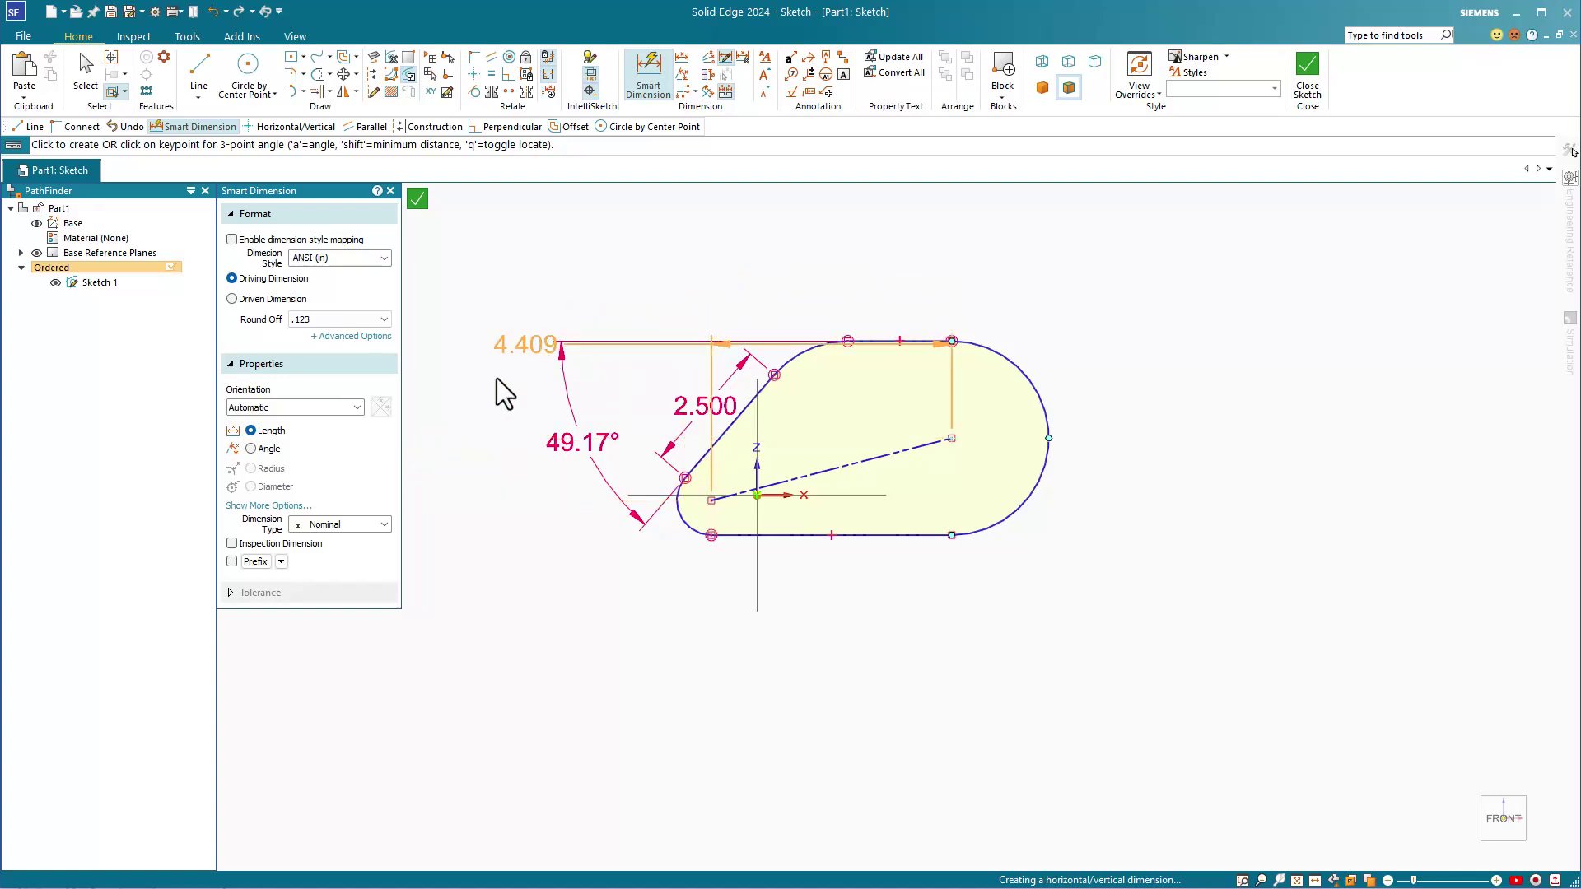
{"action": "left_click", "coordinate": [323, 408]}
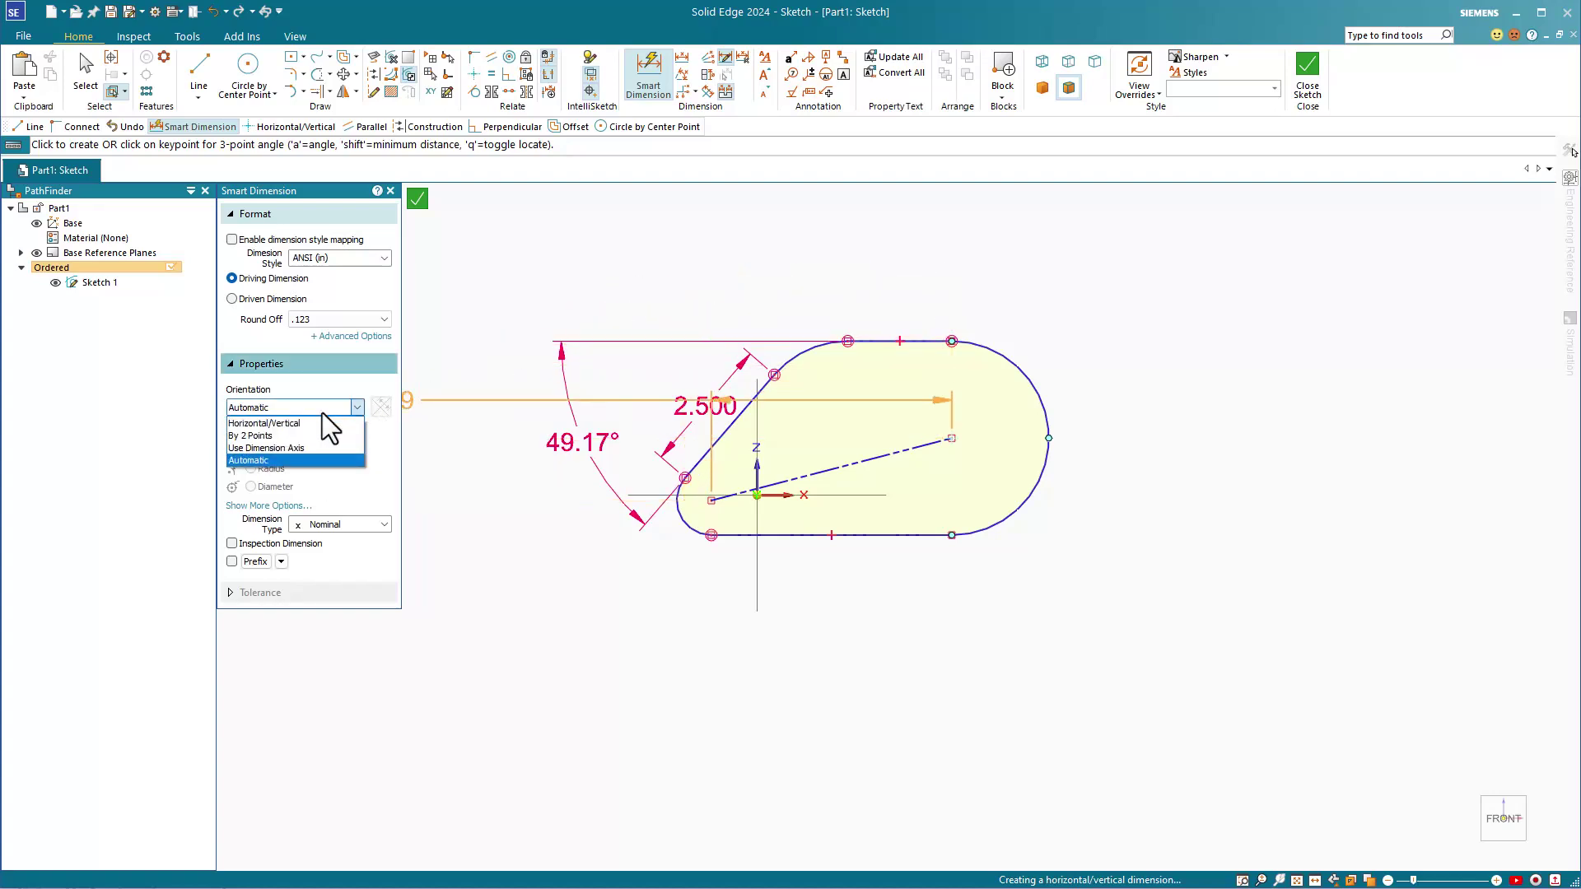
{"action": "left_click", "coordinate": [288, 447]}
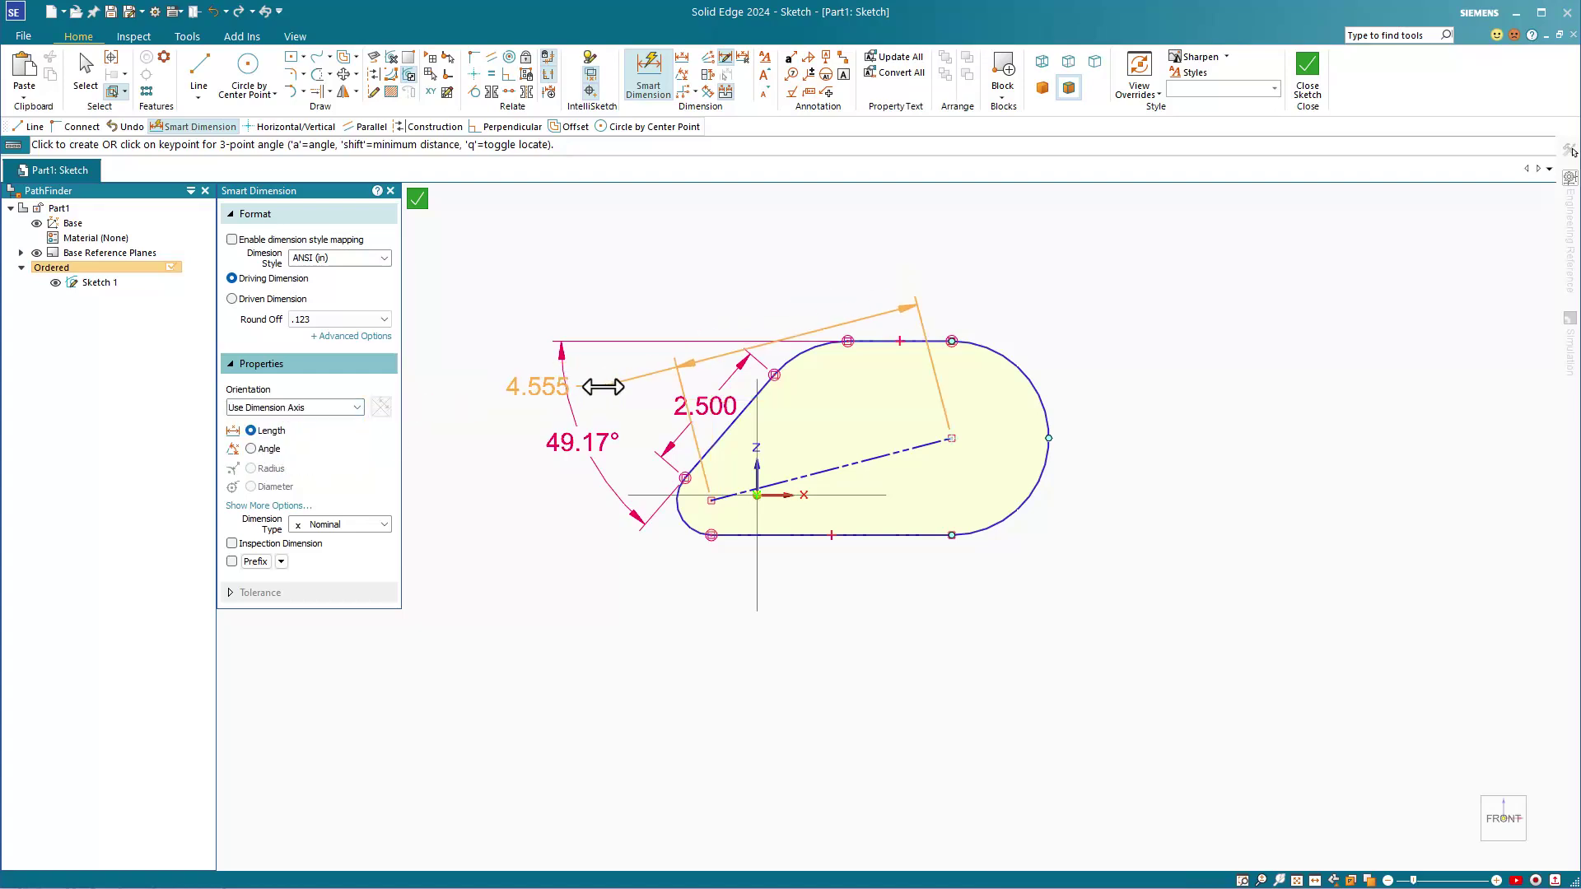
{"action": "left_click", "coordinate": [766, 272]}
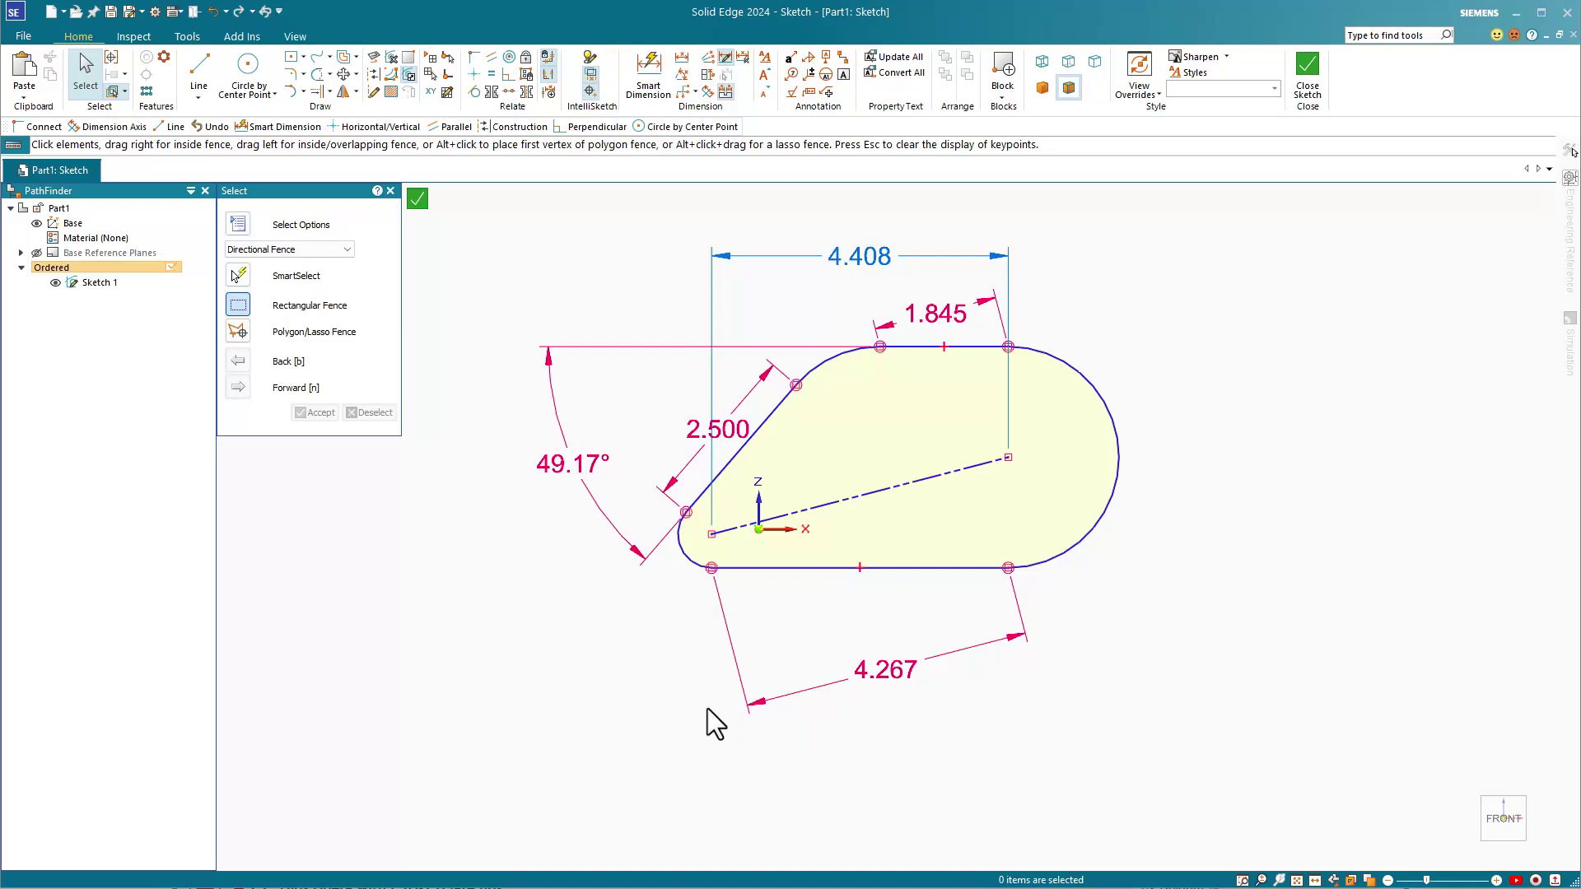
{"action": "left_click", "coordinate": [704, 426]}
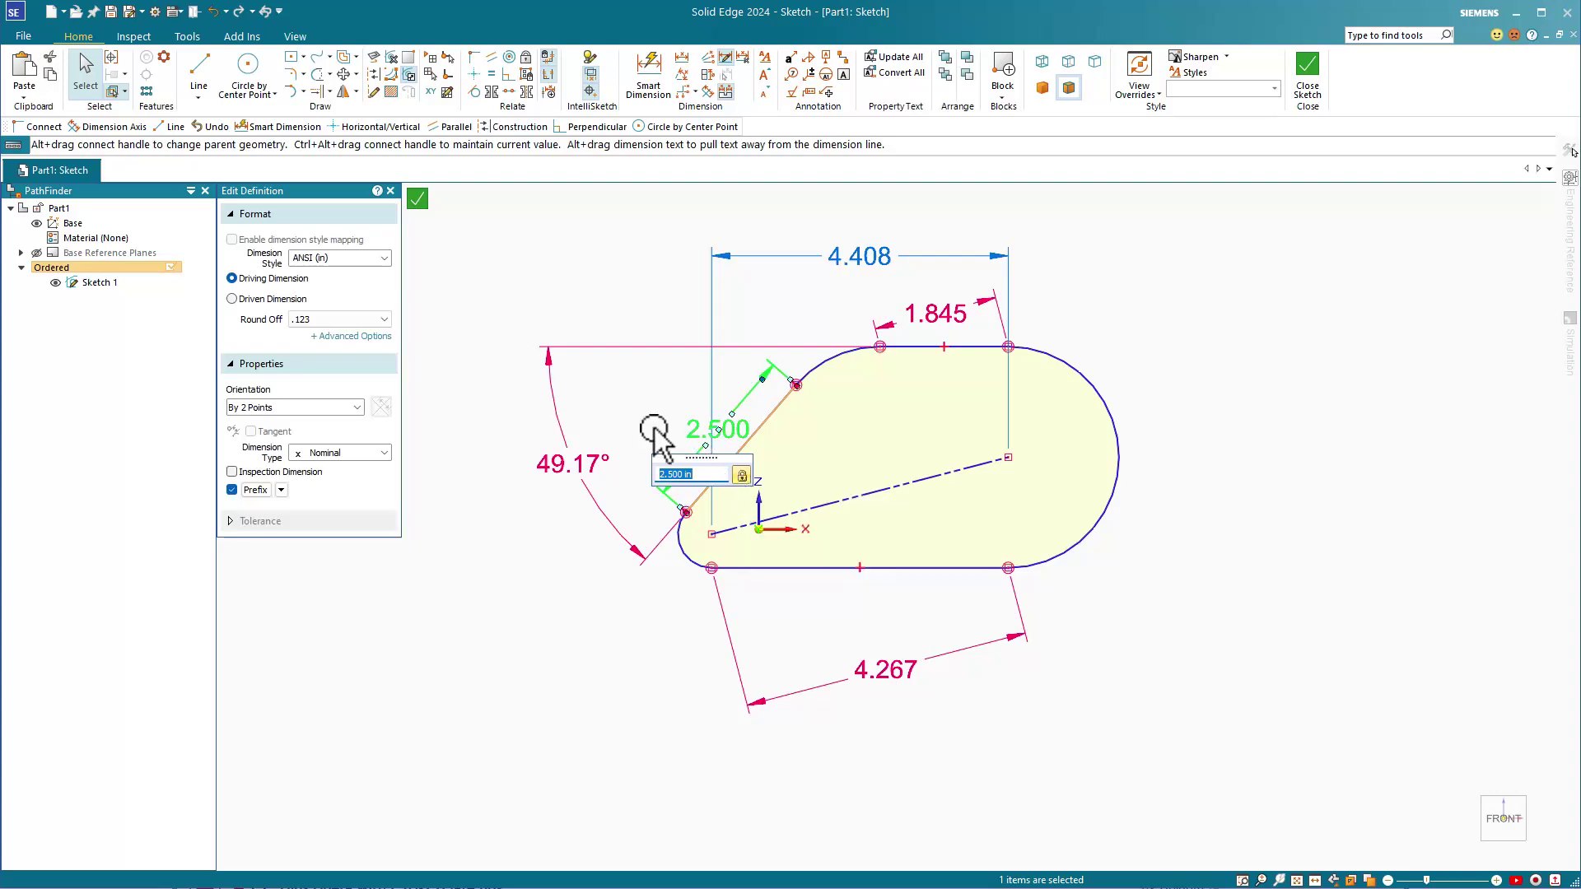
- Inspect the value of the 4.408 horizontal dimension without changing it
{"action": "left_click", "coordinate": [638, 411]}
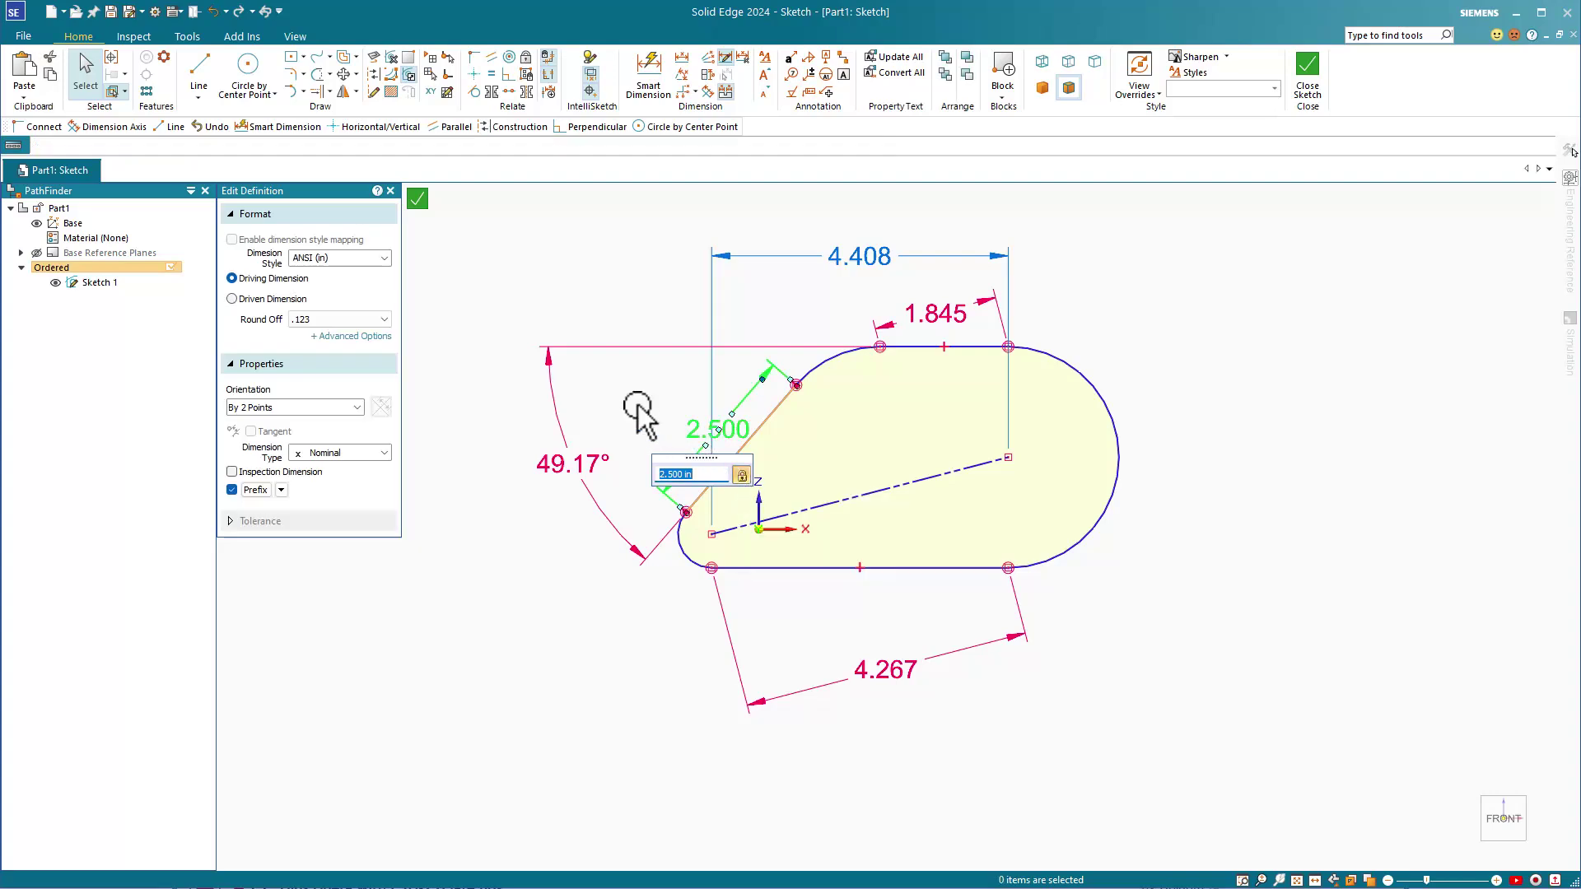
{"action": "left_click", "coordinate": [875, 254]}
{"action": "left_click", "coordinate": [880, 239]}
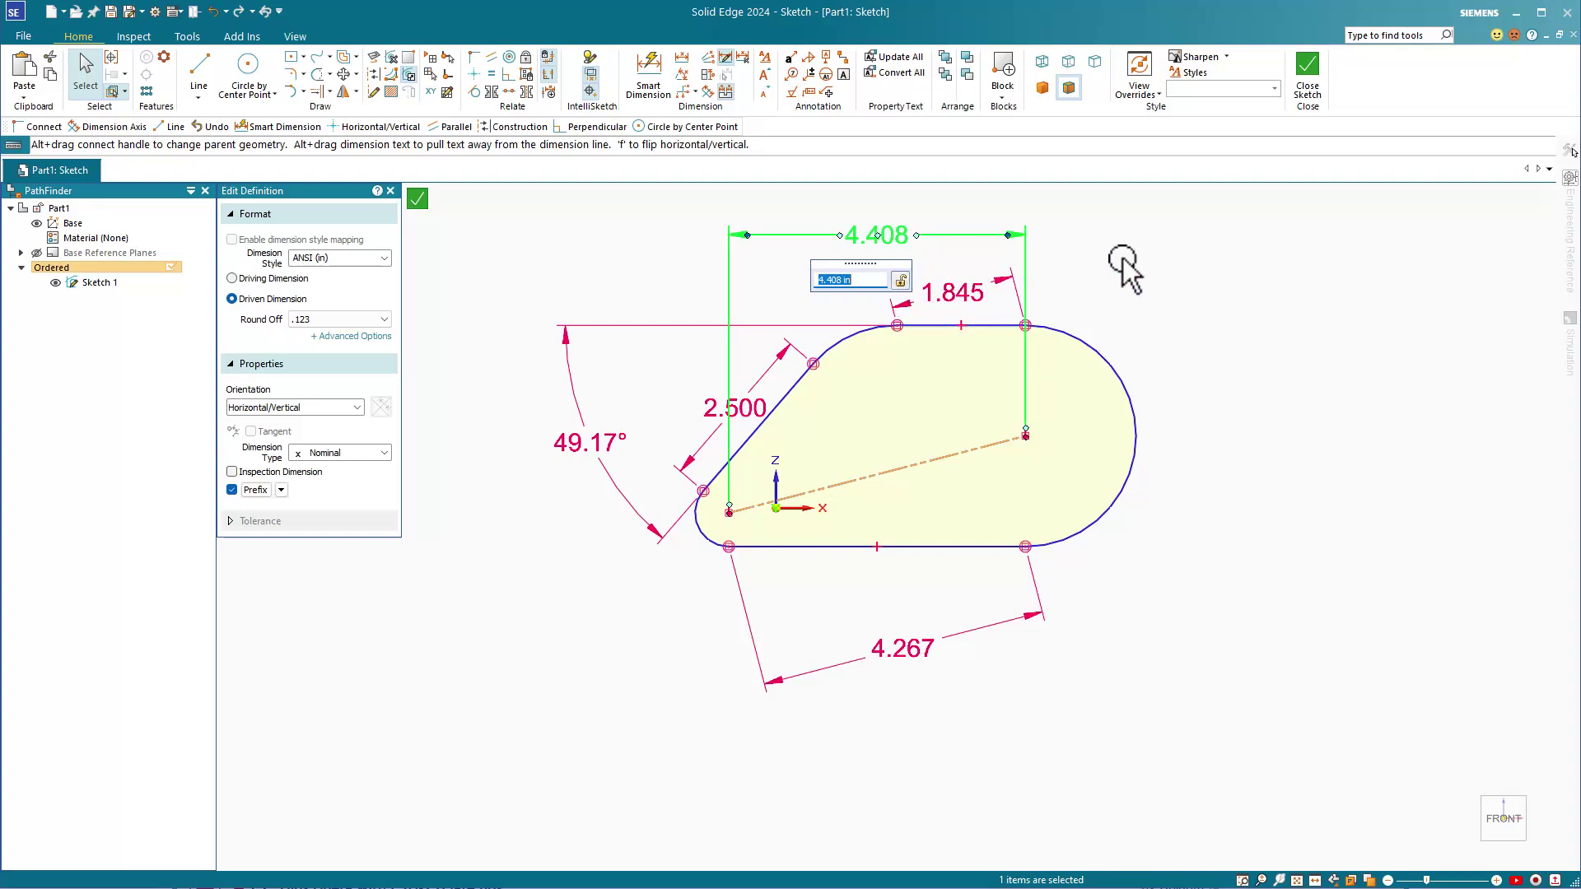
{"action": "key", "text": "Escape"}
{"action": "key", "text": "Escape"}
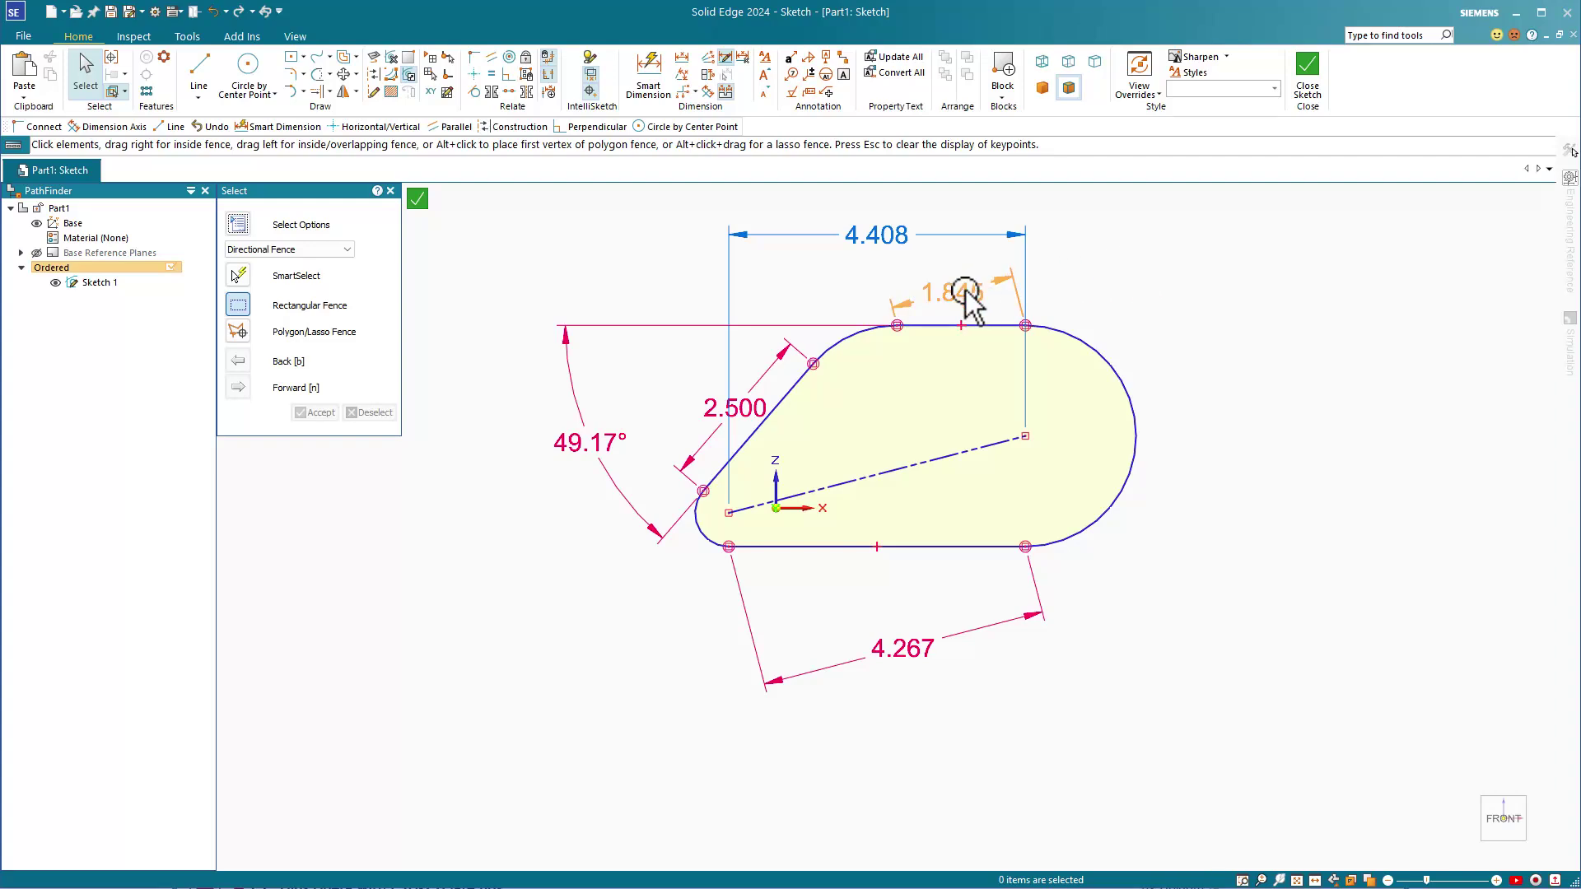
{"action": "key", "text": "Escape"}
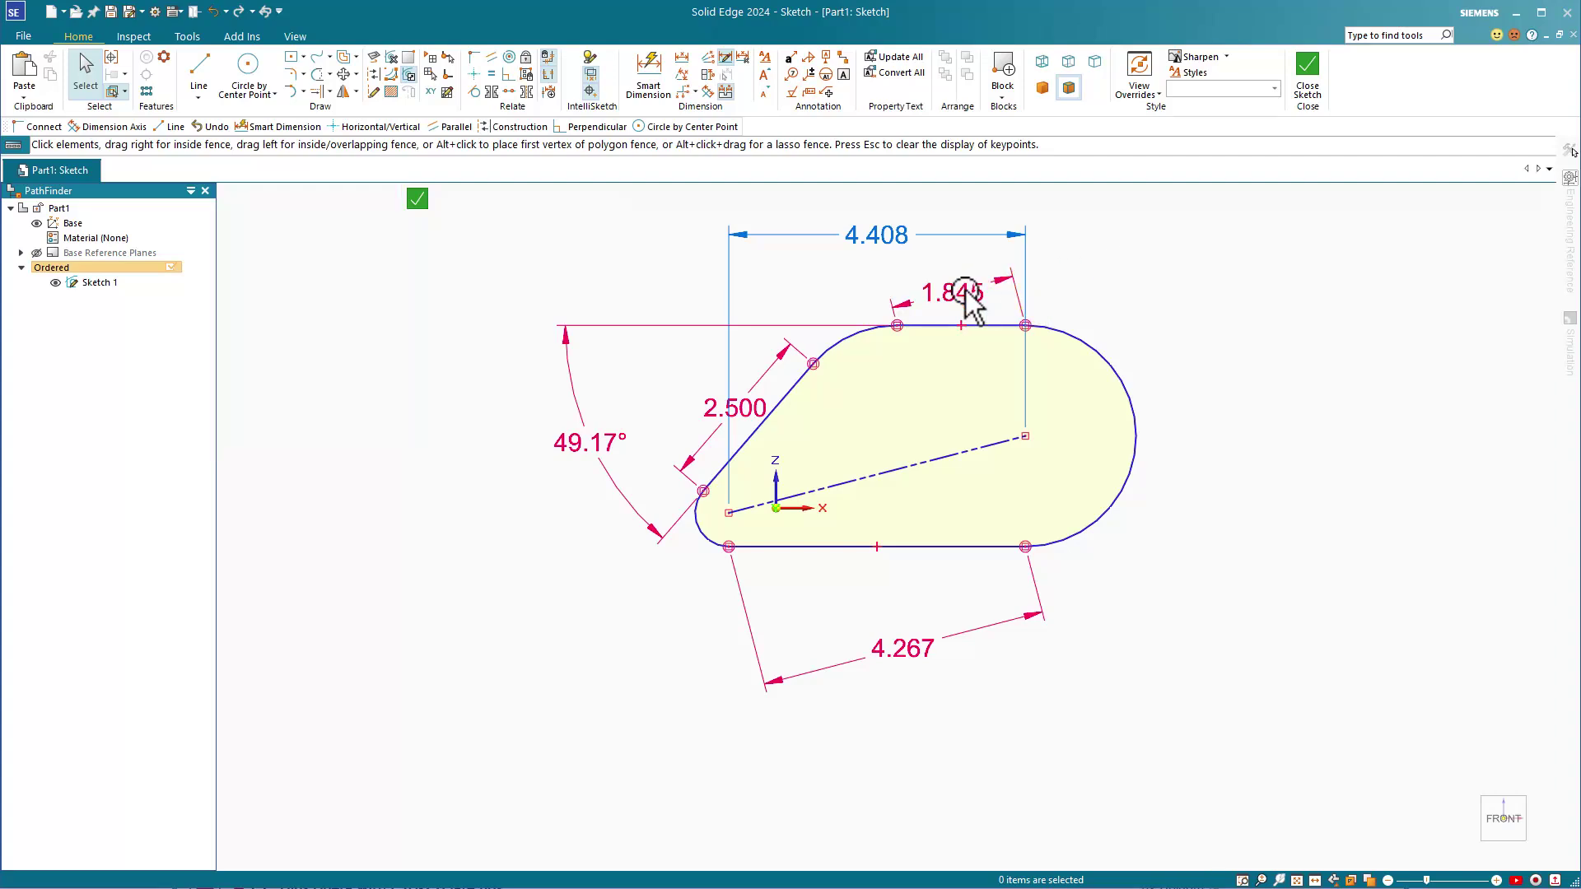
- Change the 1.845 top aligned dimension to 2.000 and cancel the formula editor
{"action": "left_click", "coordinate": [968, 290]}
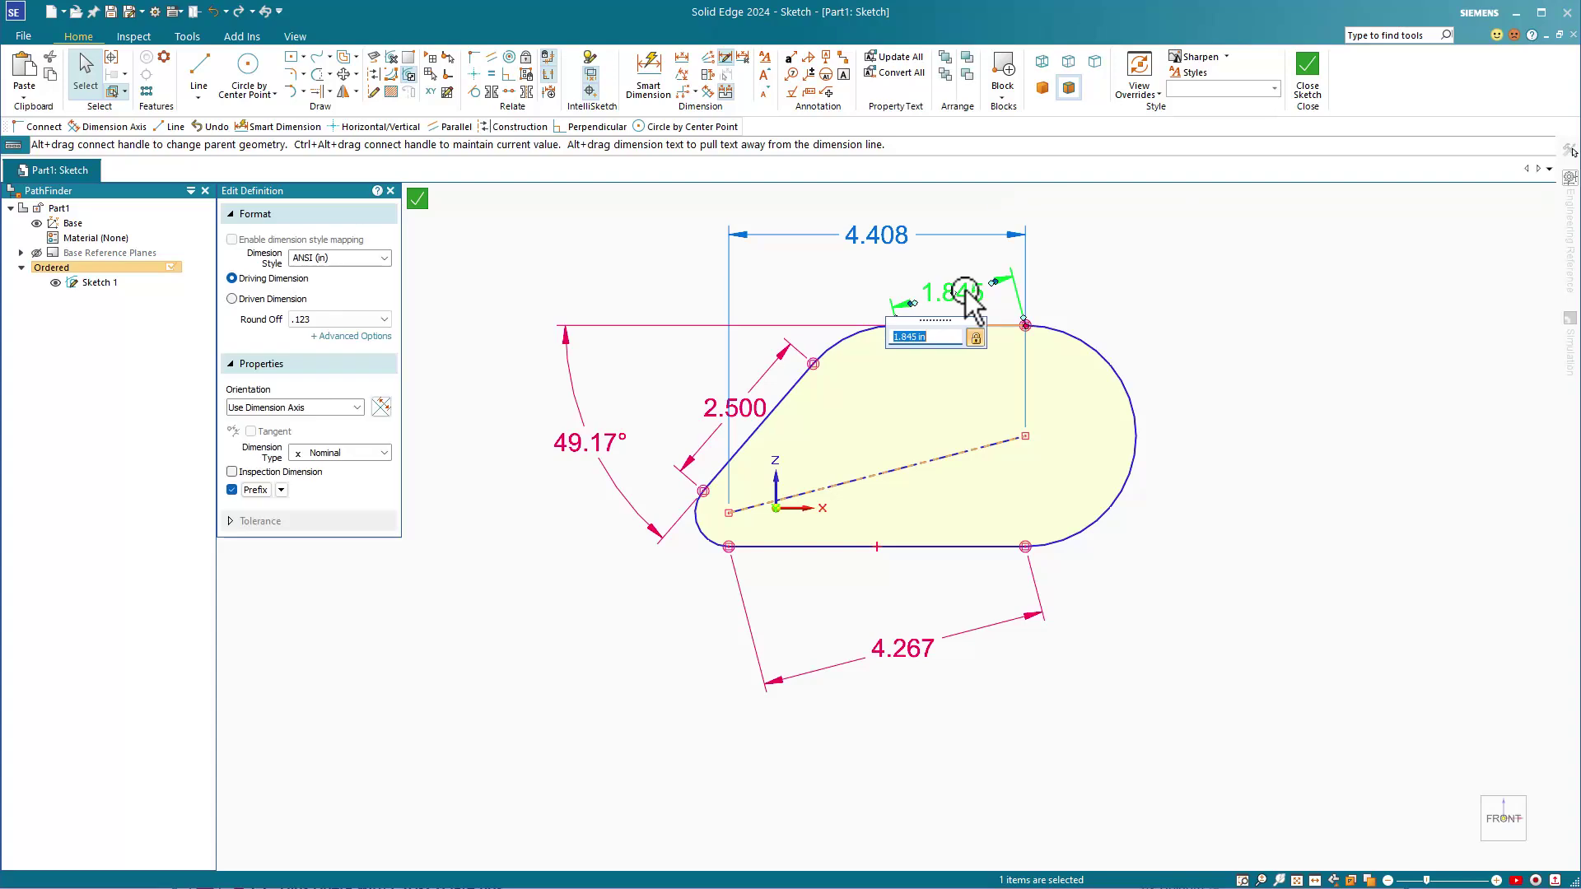
{"action": "type", "text": "2"}
{"action": "key", "text": "Return"}
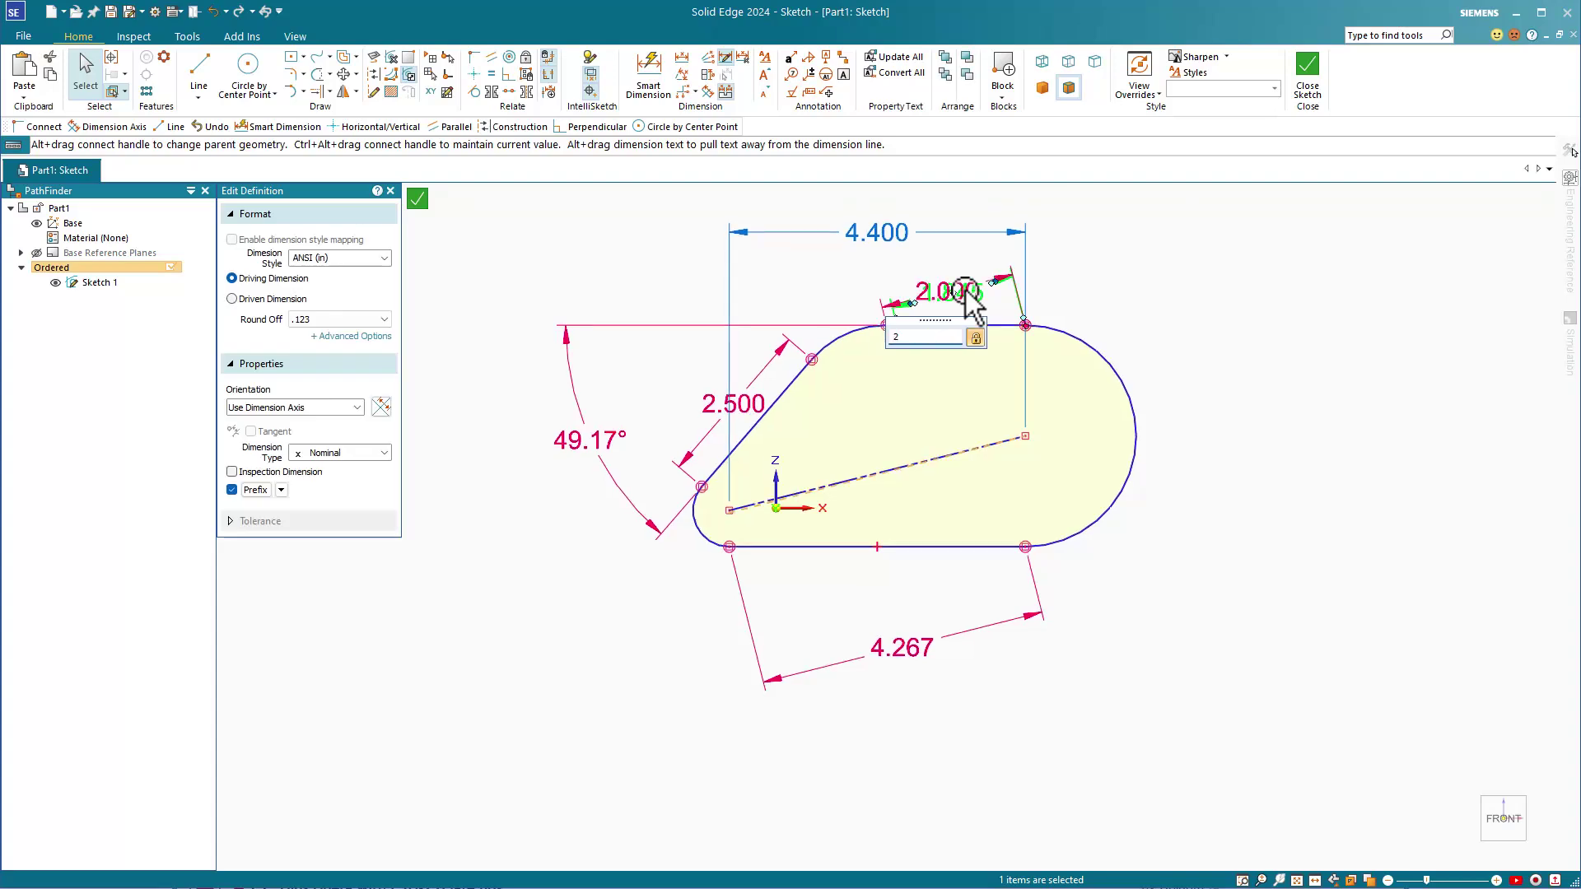
{"action": "left_click", "coordinate": [1129, 294]}
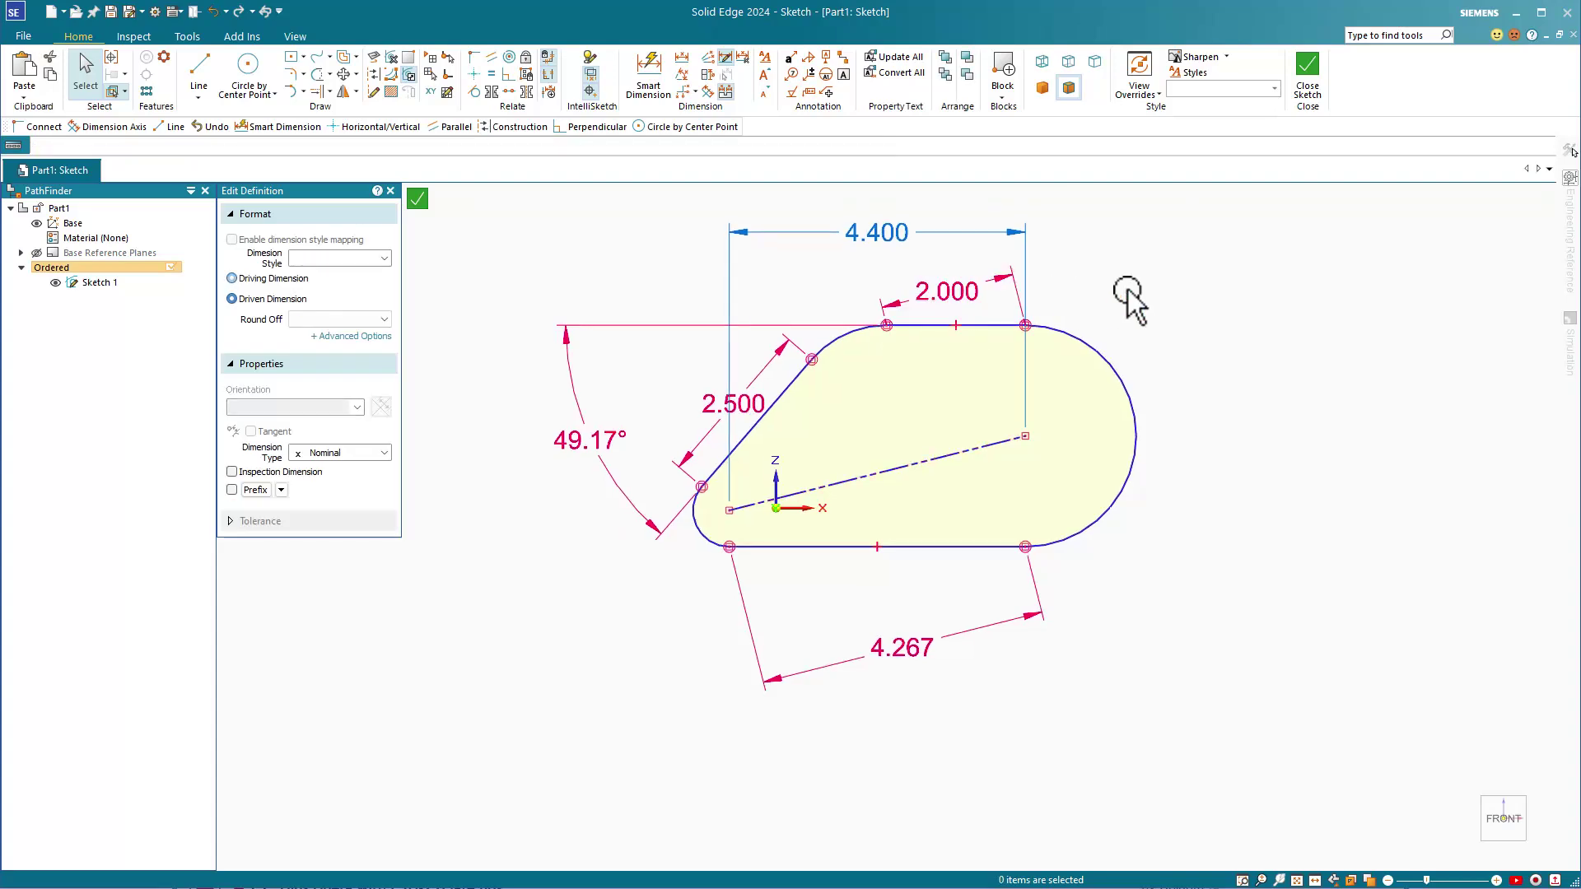
{"action": "left_click", "coordinate": [947, 293]}
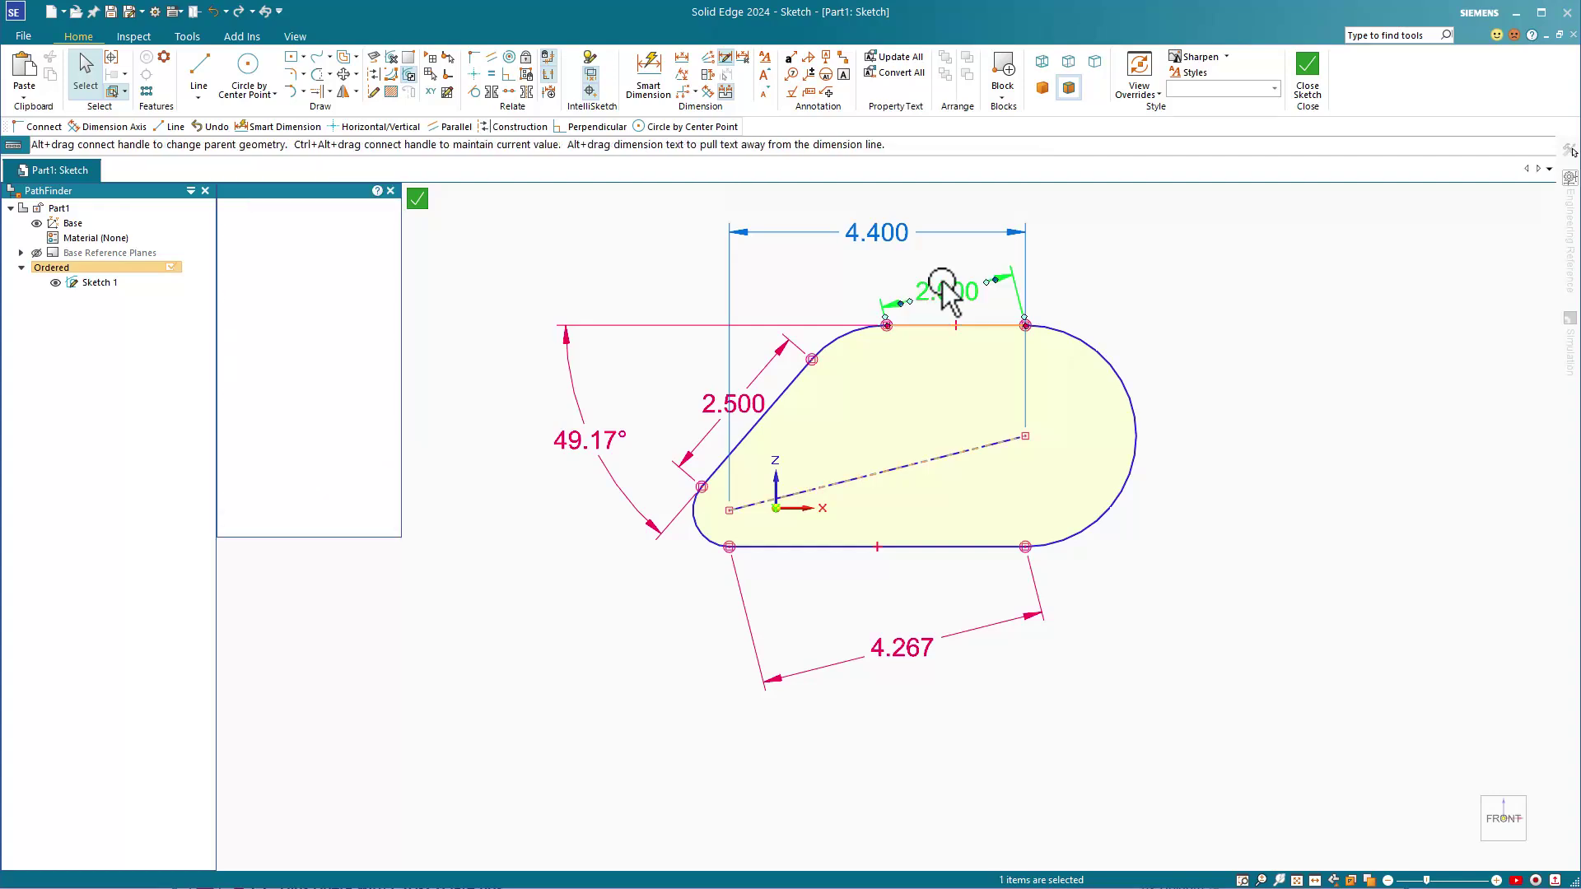
{"action": "key", "text": "equal"}
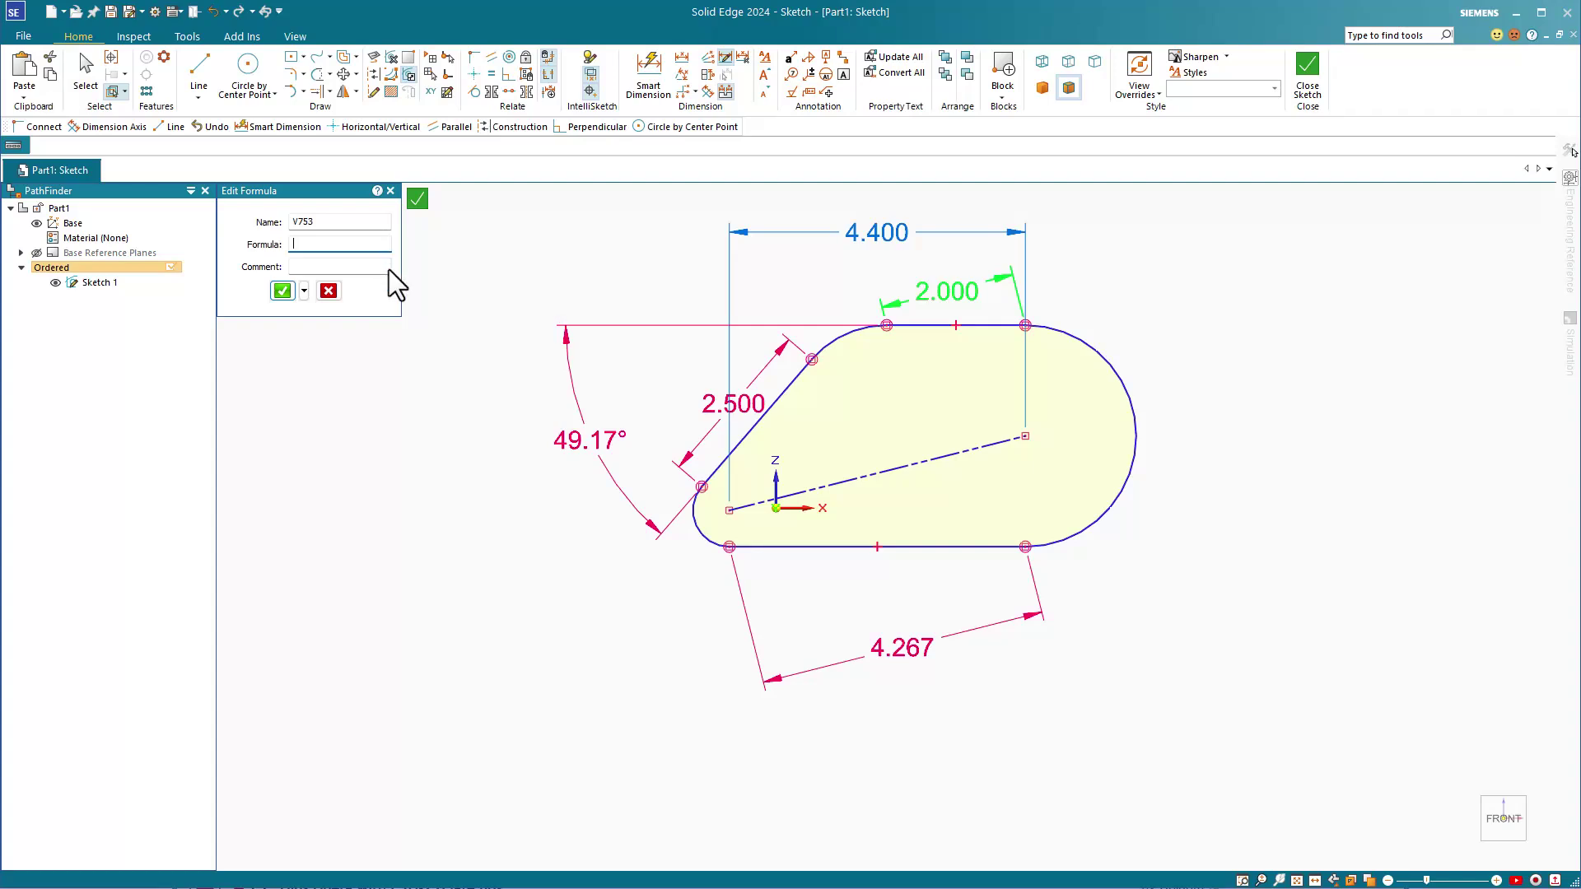
{"action": "left_click", "coordinate": [327, 290]}
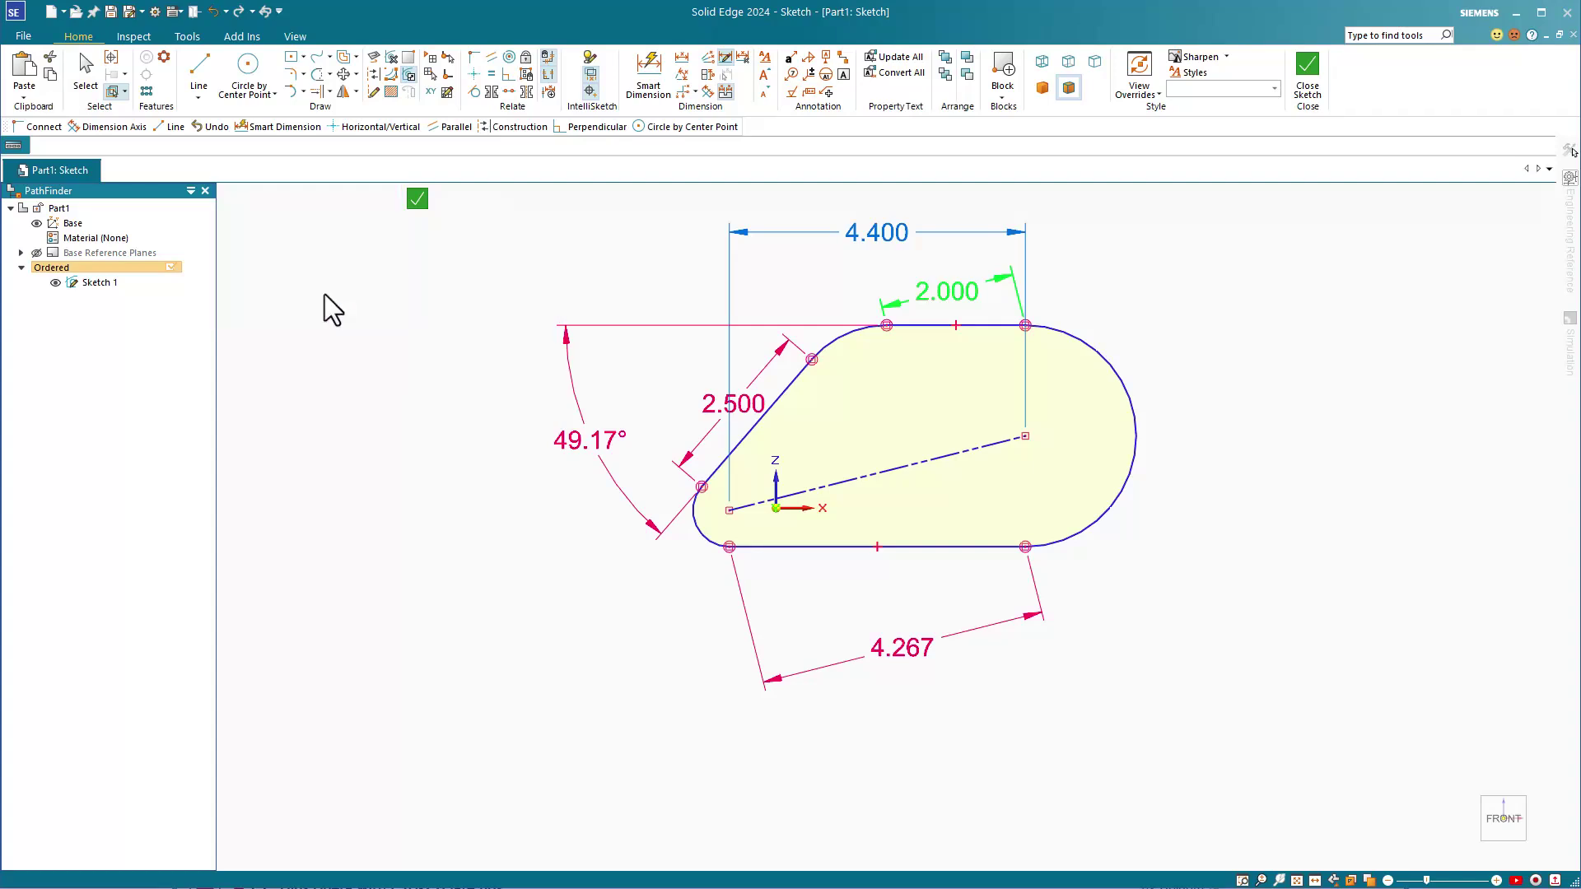
{"action": "key", "text": "Escape"}
{"action": "key", "text": "Escape"}
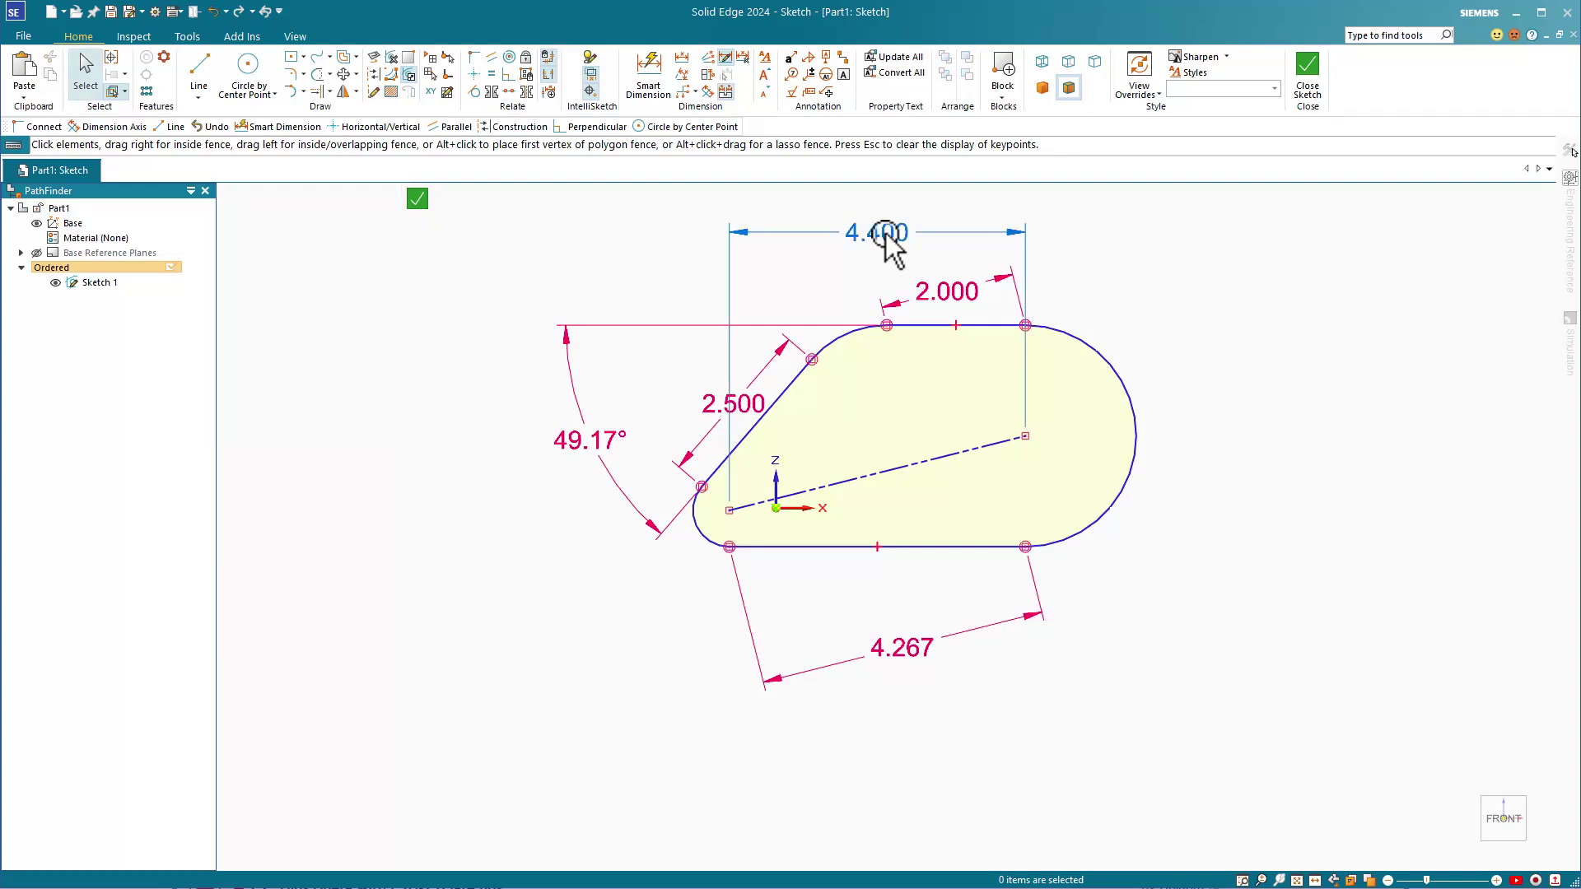
- Change the horizontal centre distance from 4.400 to 5.000
{"action": "left_click", "coordinate": [886, 237]}
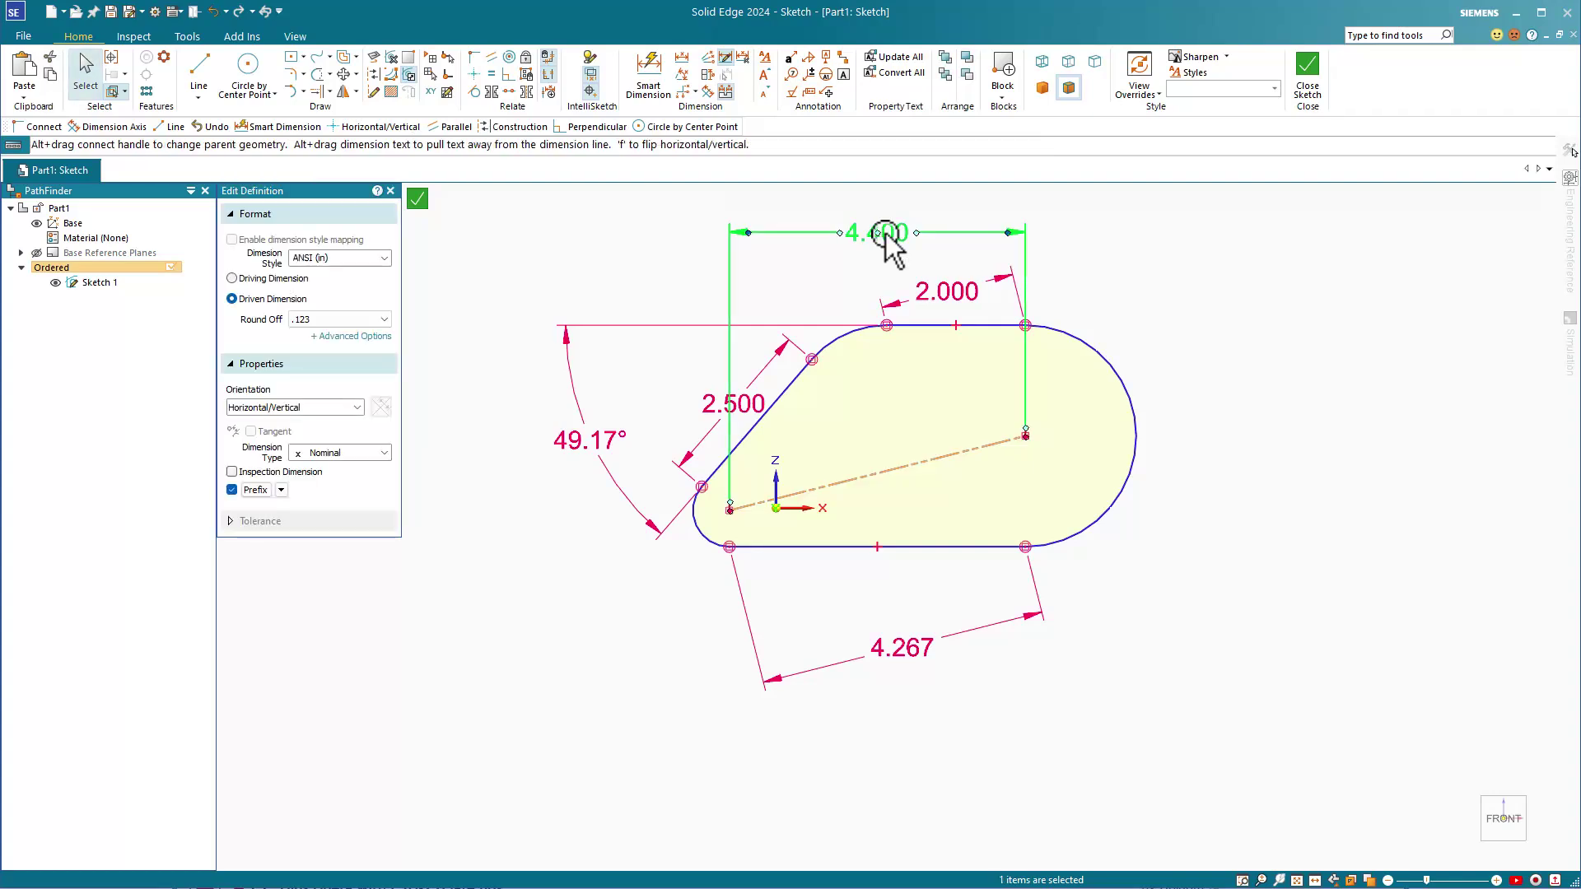
{"action": "left_click", "coordinate": [887, 237]}
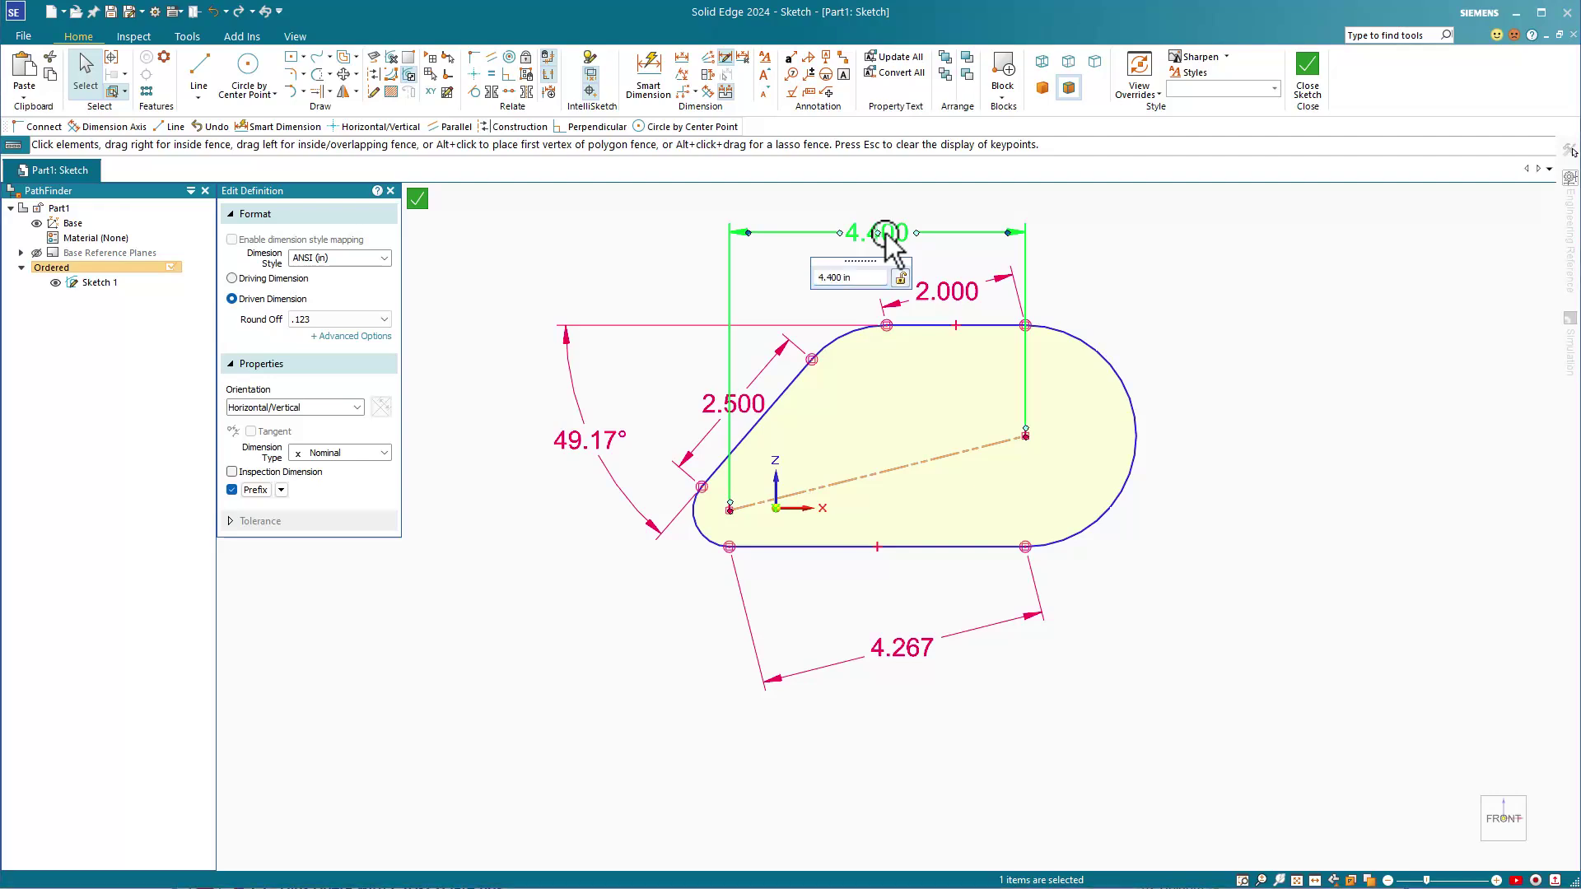
{"action": "left_click", "coordinate": [869, 277]}
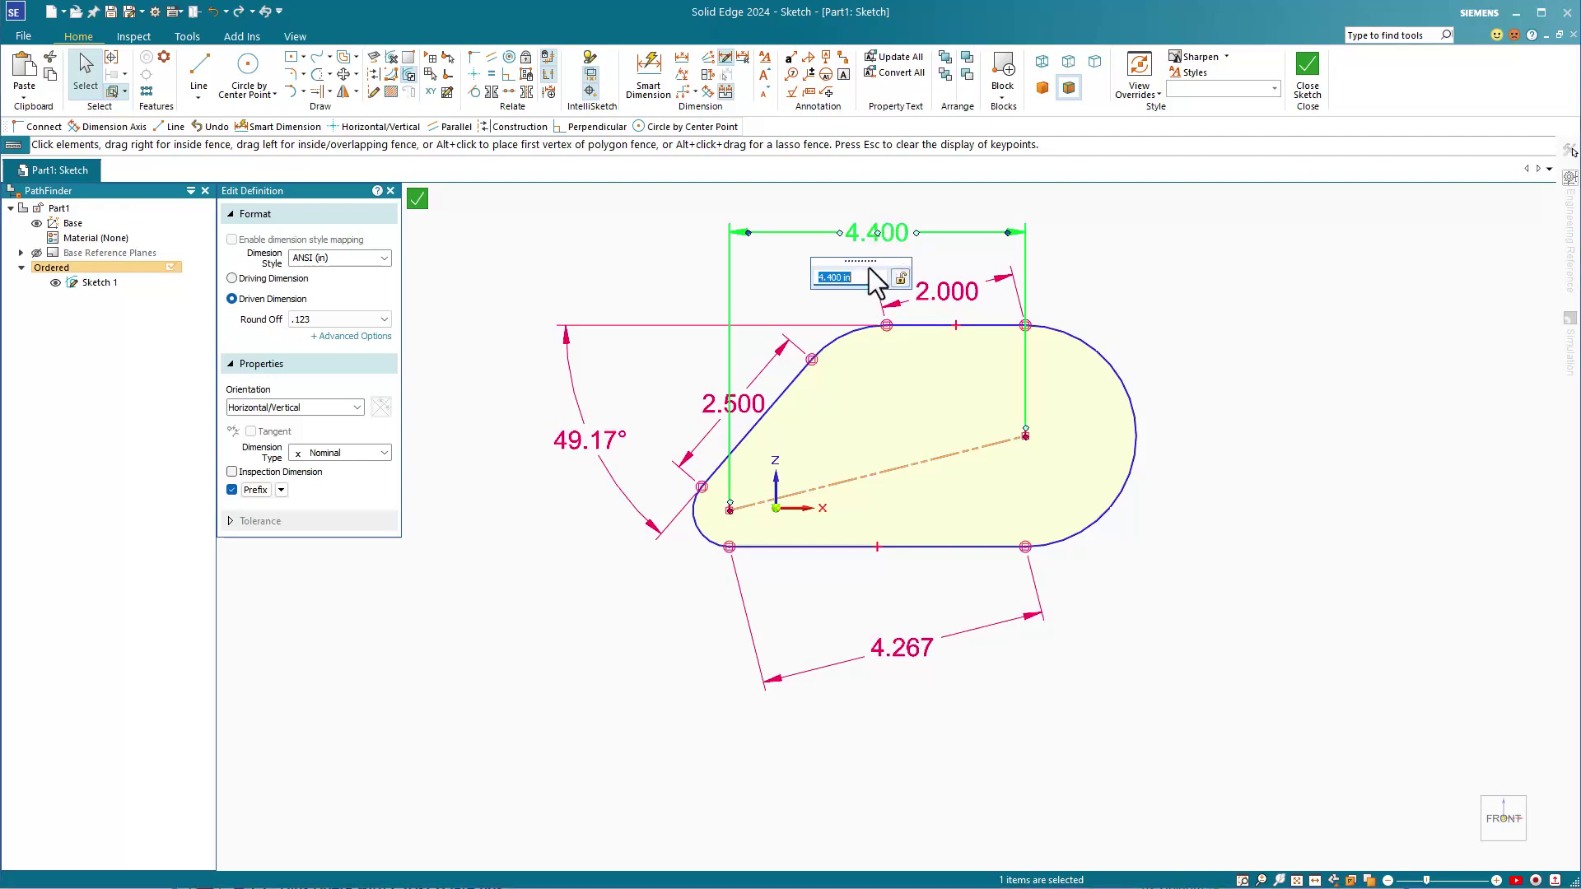
{"action": "type", "text": "5"}
{"action": "key", "text": "Return"}
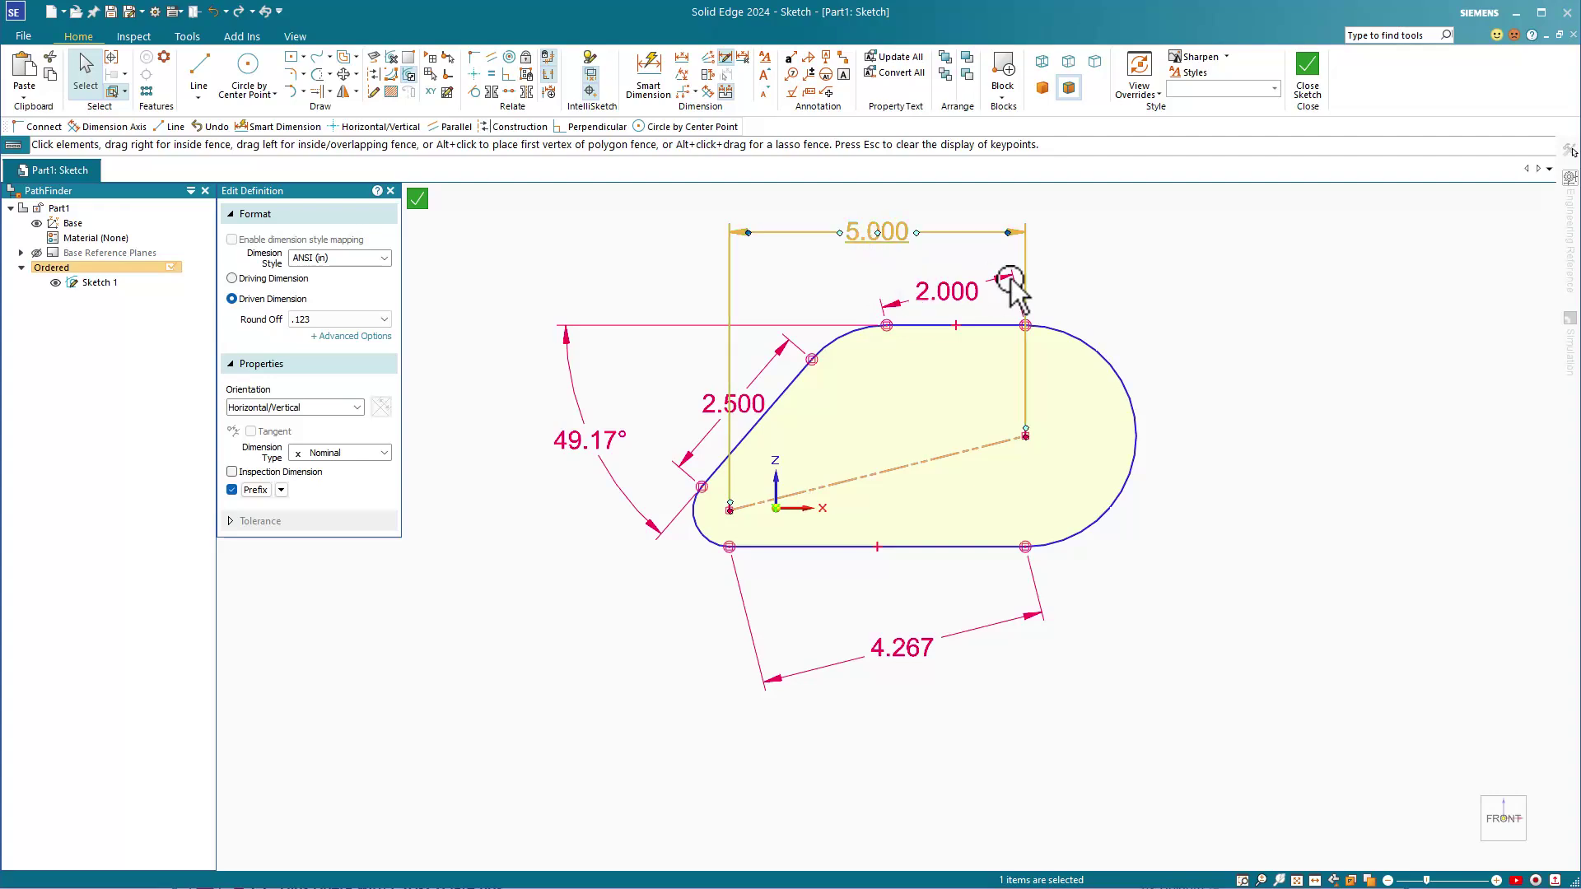
{"action": "key", "text": "Escape"}
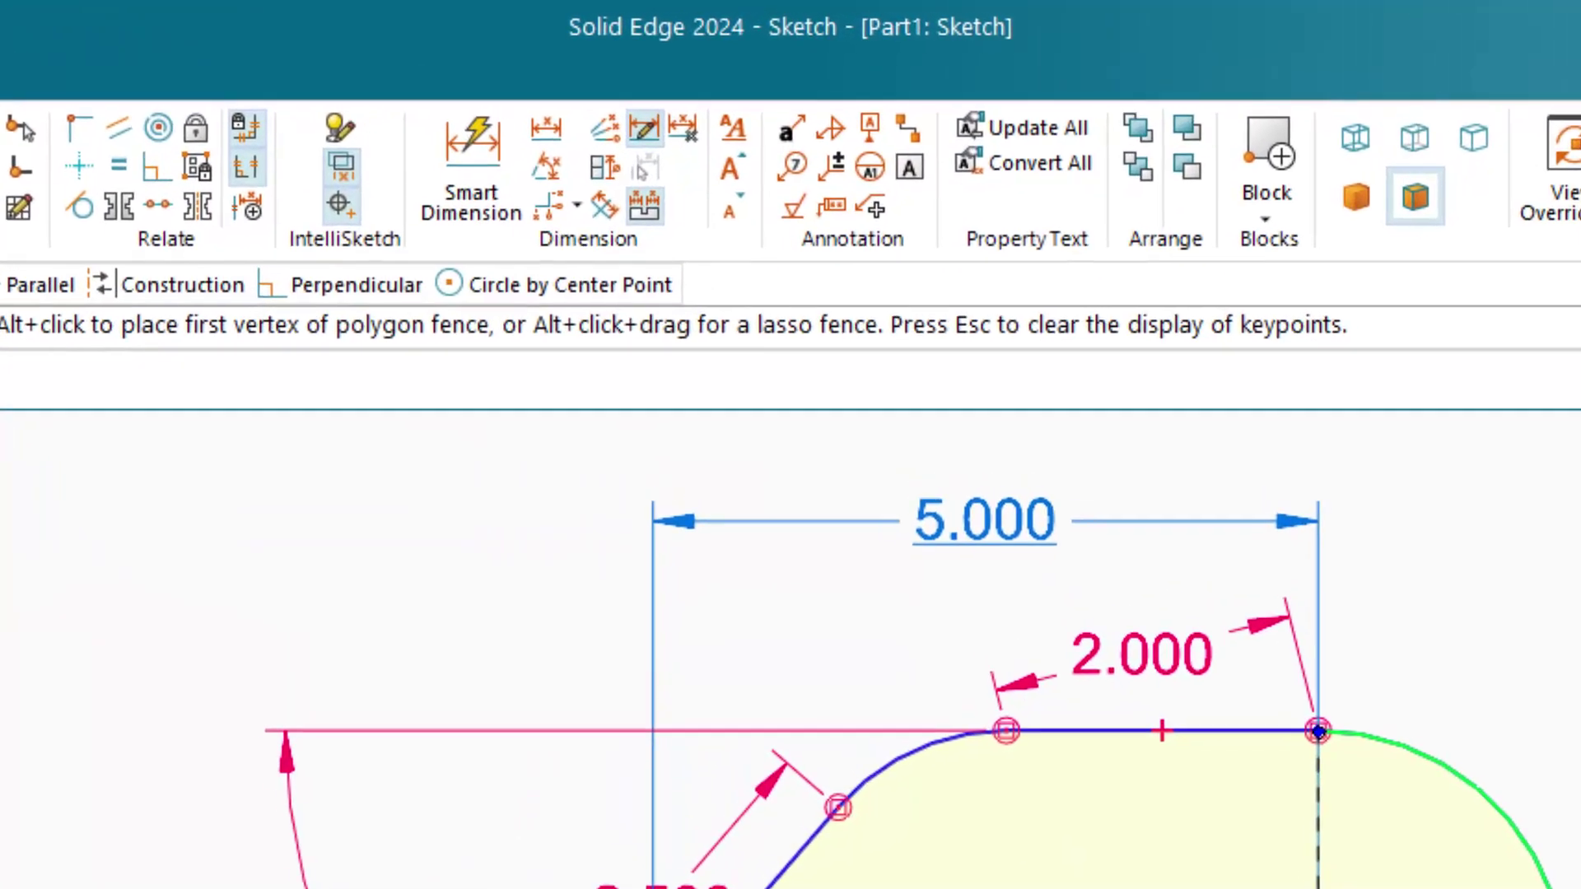
- Add an R 1.646 radius dimension to the large right arc
{"action": "key", "text": "Escape"}
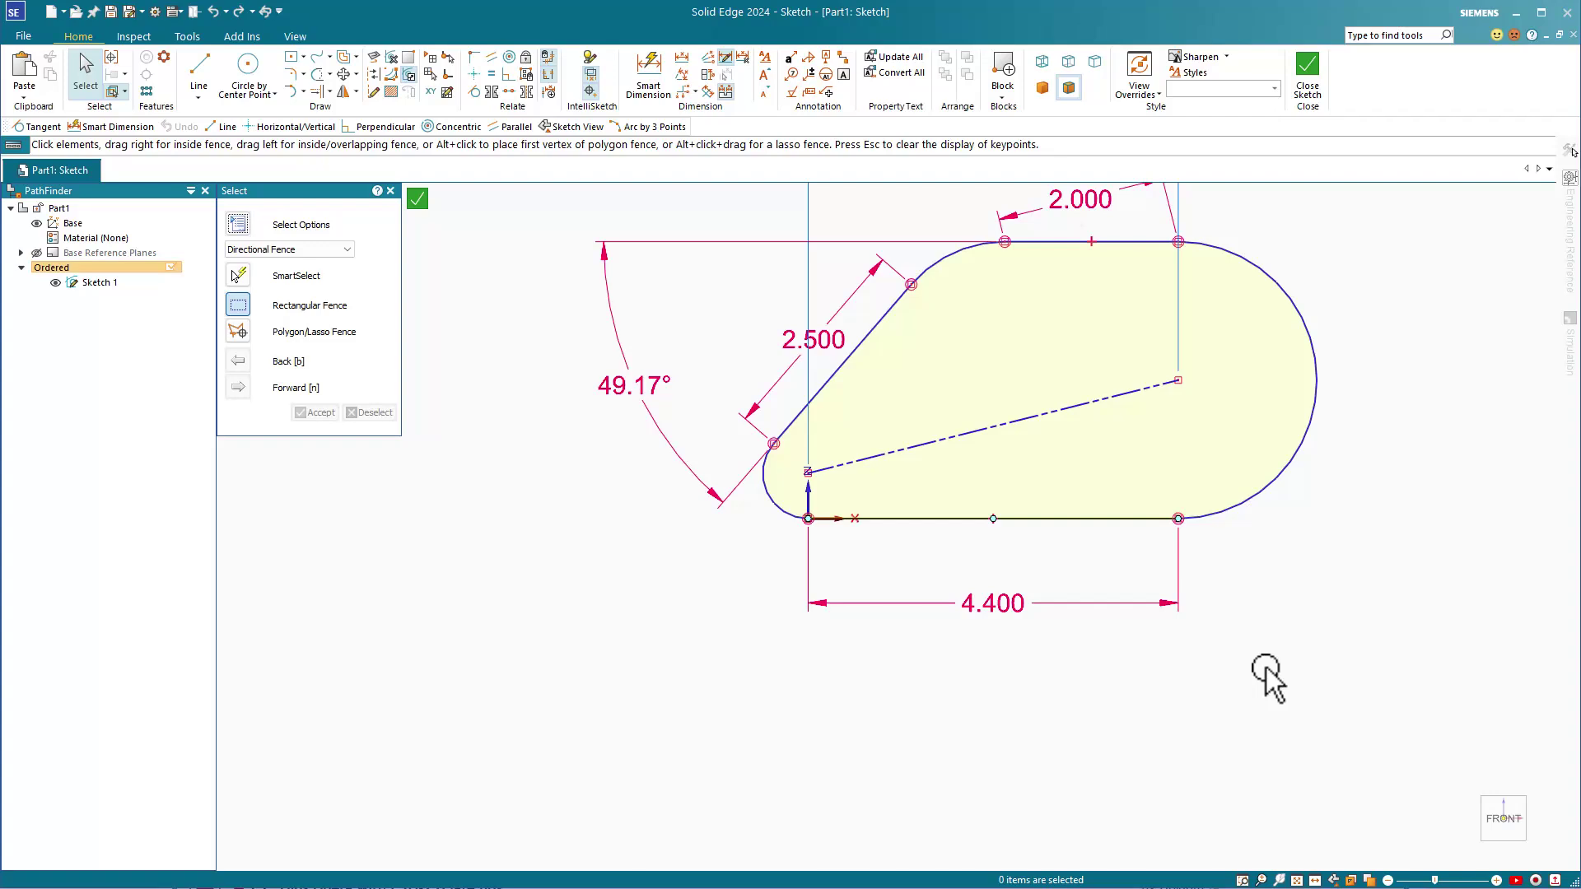
{"action": "key", "text": "d"}
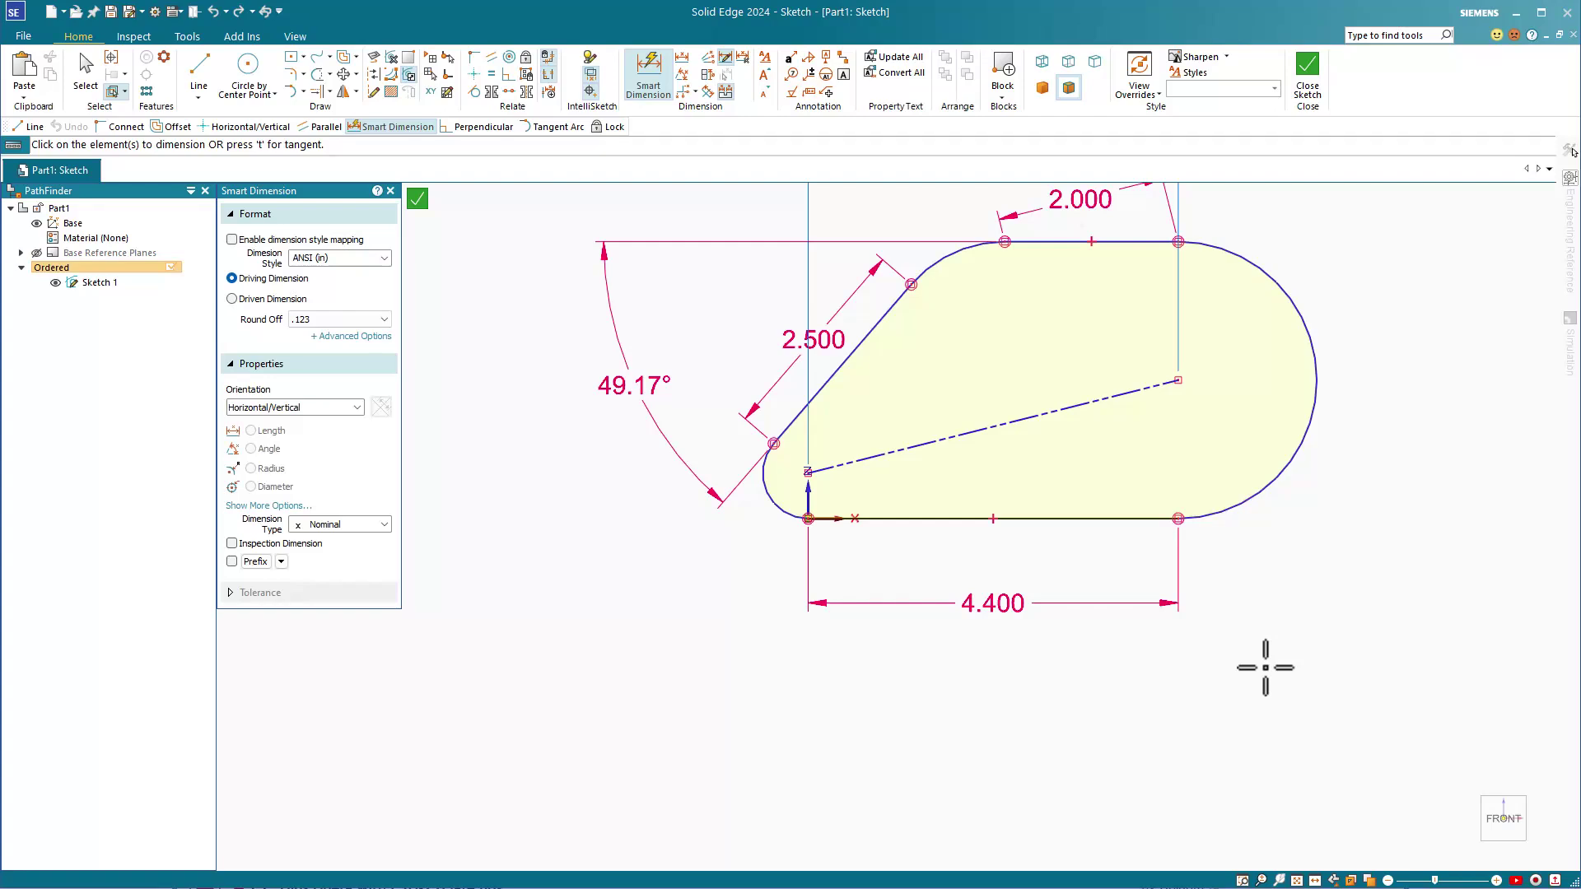
{"action": "left_click", "coordinate": [1302, 463]}
{"action": "left_click", "coordinate": [1429, 499]}
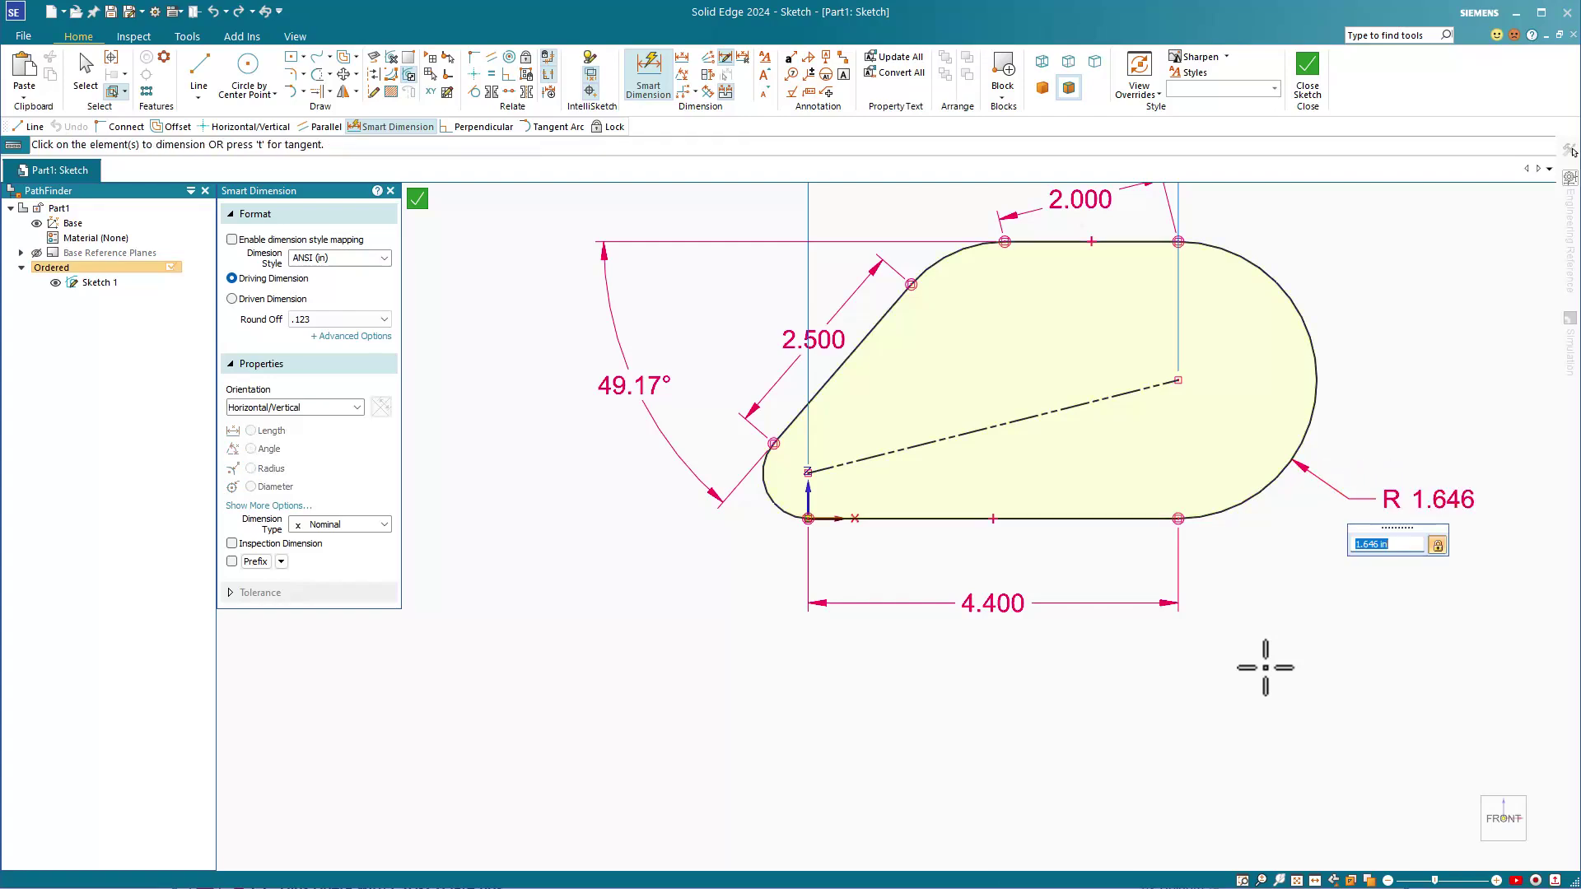
{"action": "key", "text": "Escape"}
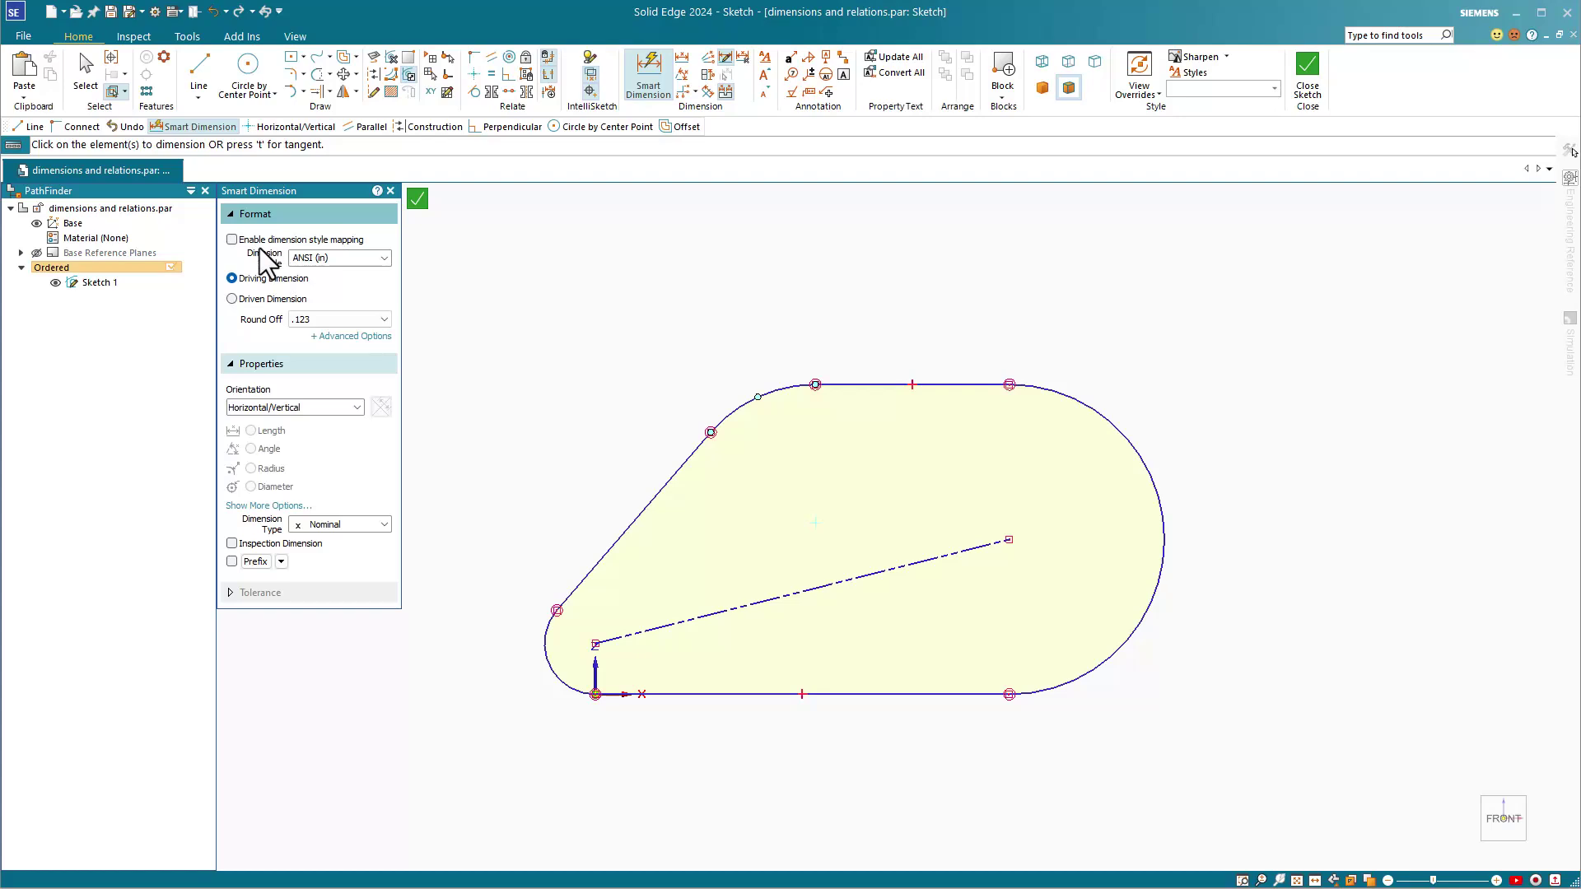
{"action": "left_click", "coordinate": [325, 259]}
{"action": "left_click", "coordinate": [384, 258]}
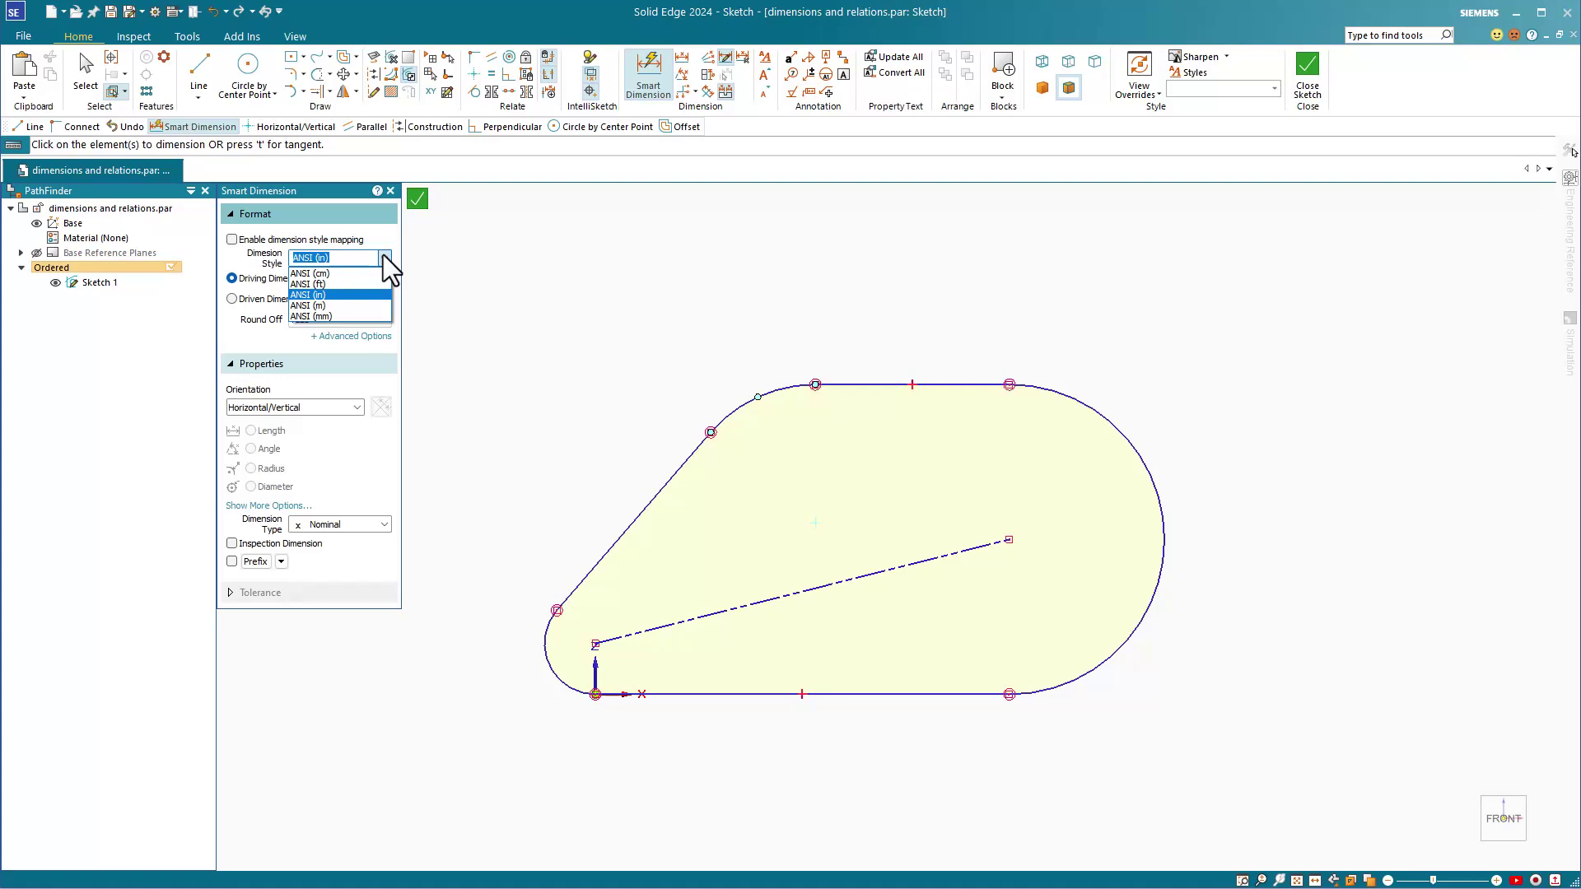
{"action": "left_click", "coordinate": [456, 264]}
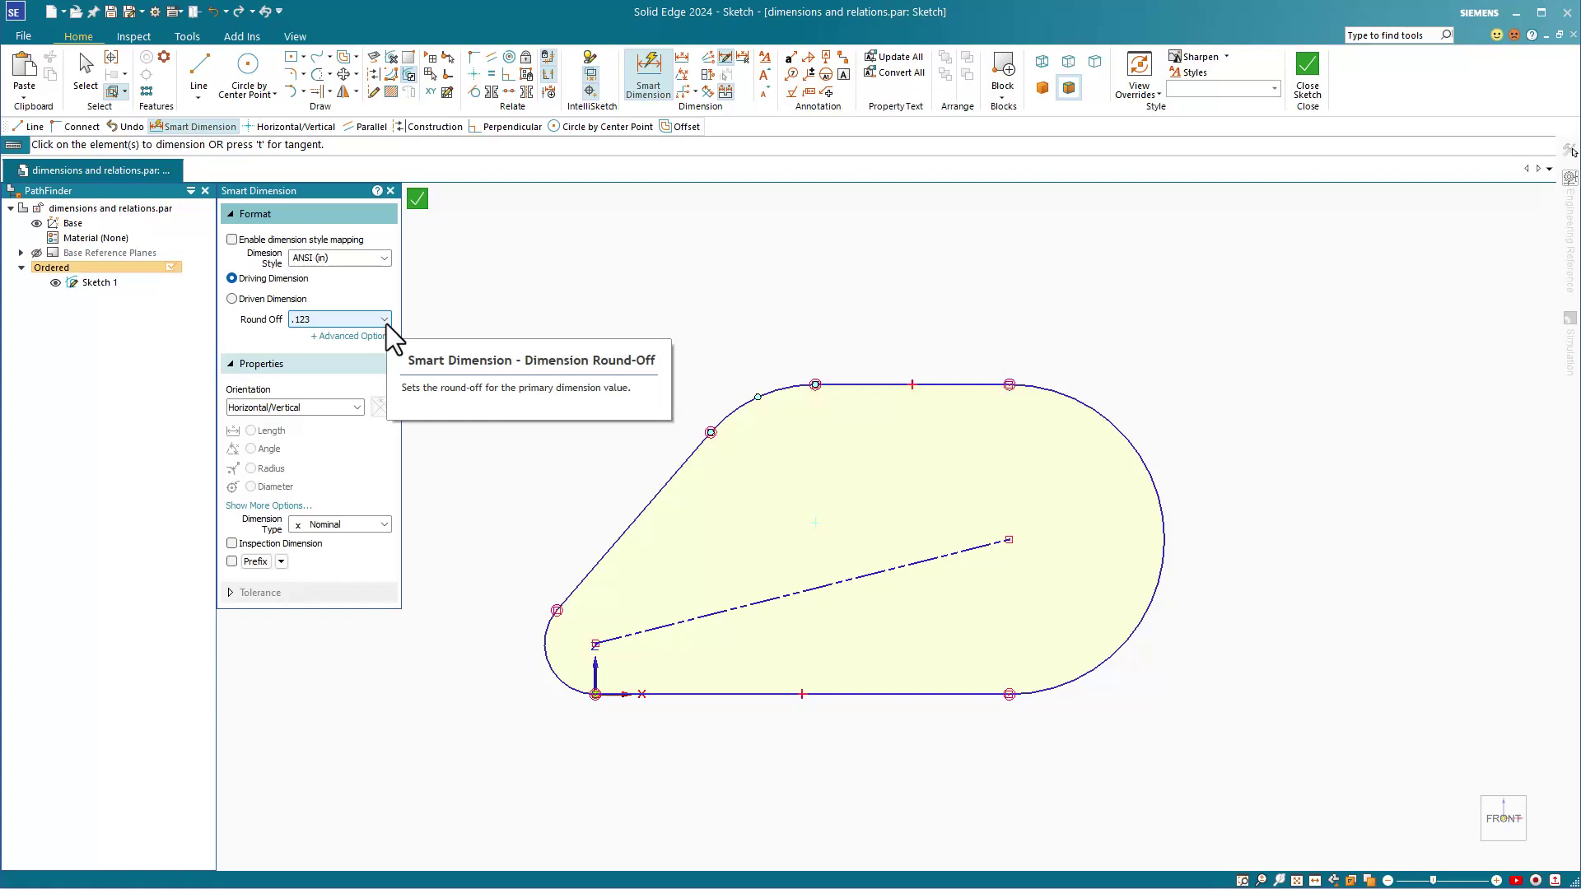
{"action": "left_click", "coordinate": [384, 321]}
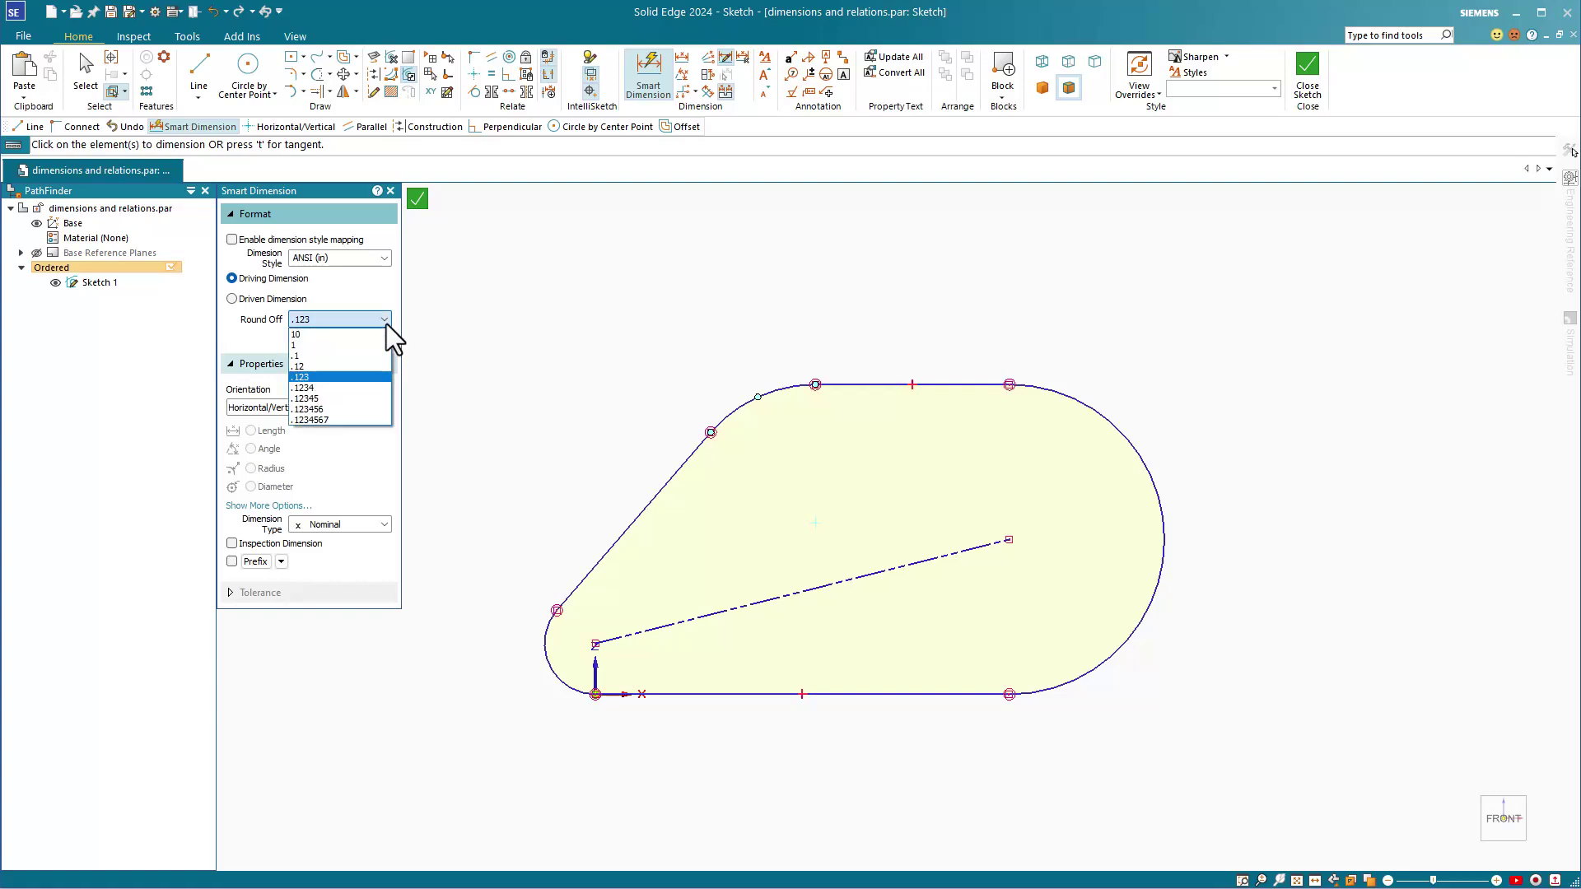
{"action": "left_click", "coordinate": [387, 324]}
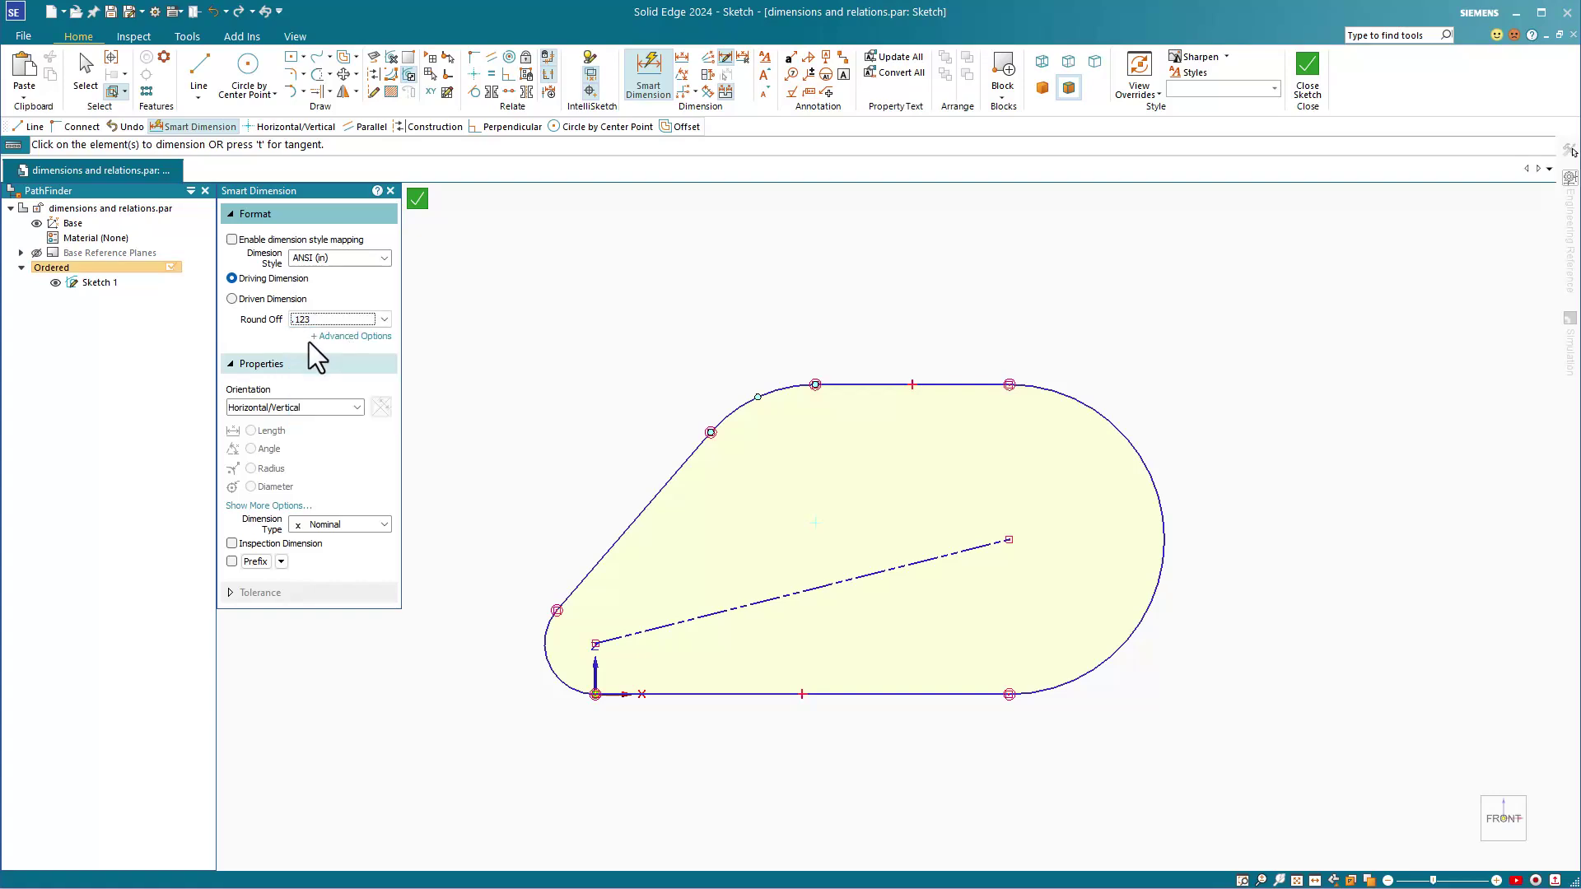
{"action": "left_click", "coordinate": [319, 337]}
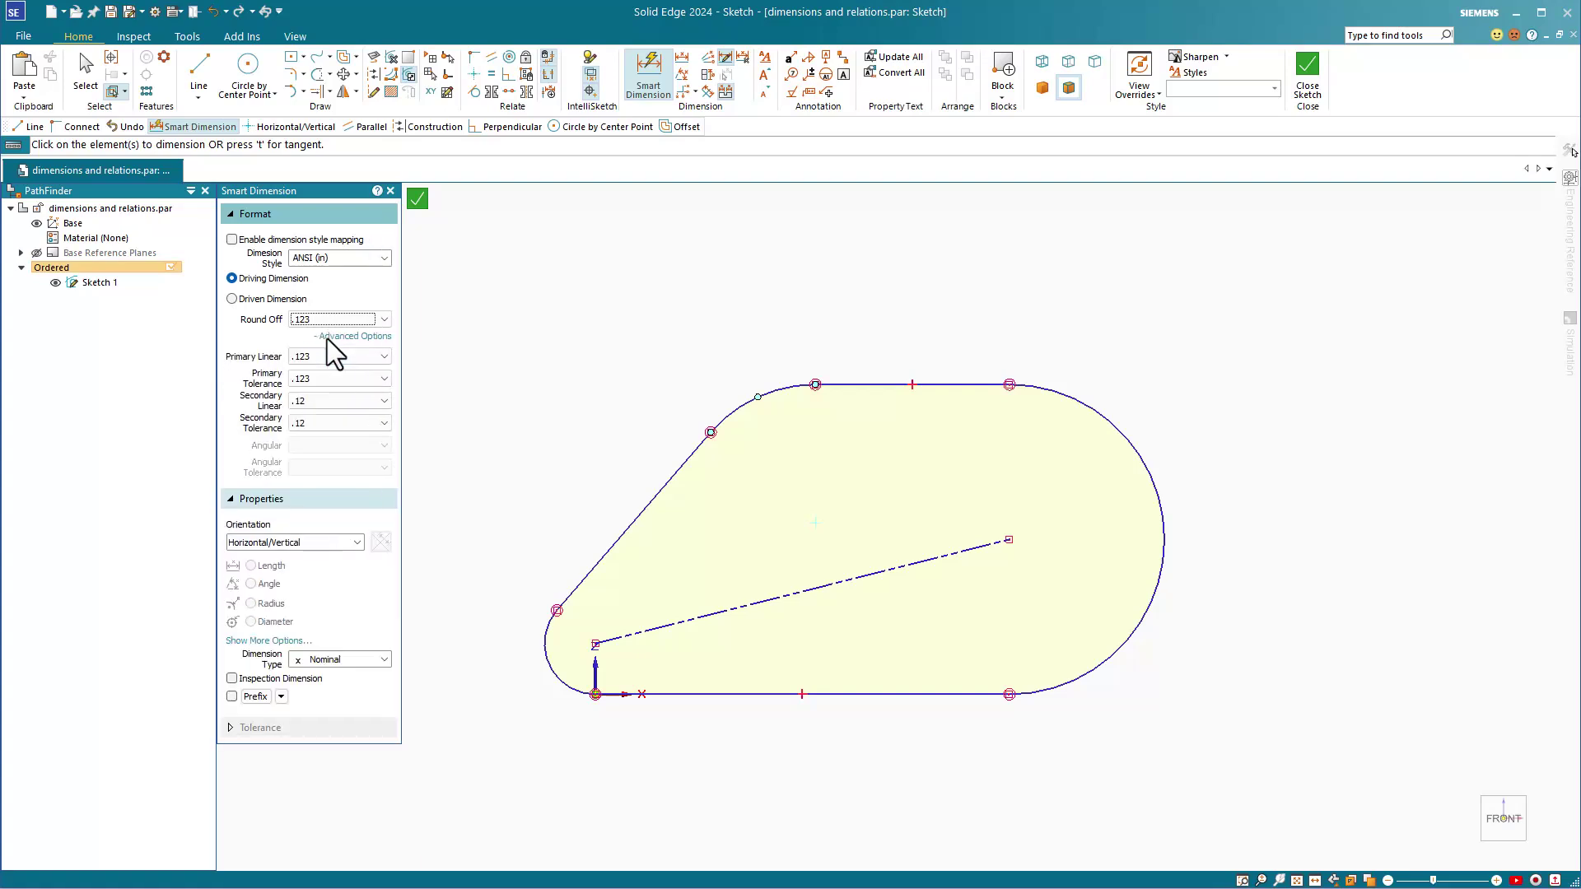
{"action": "left_click", "coordinate": [328, 339]}
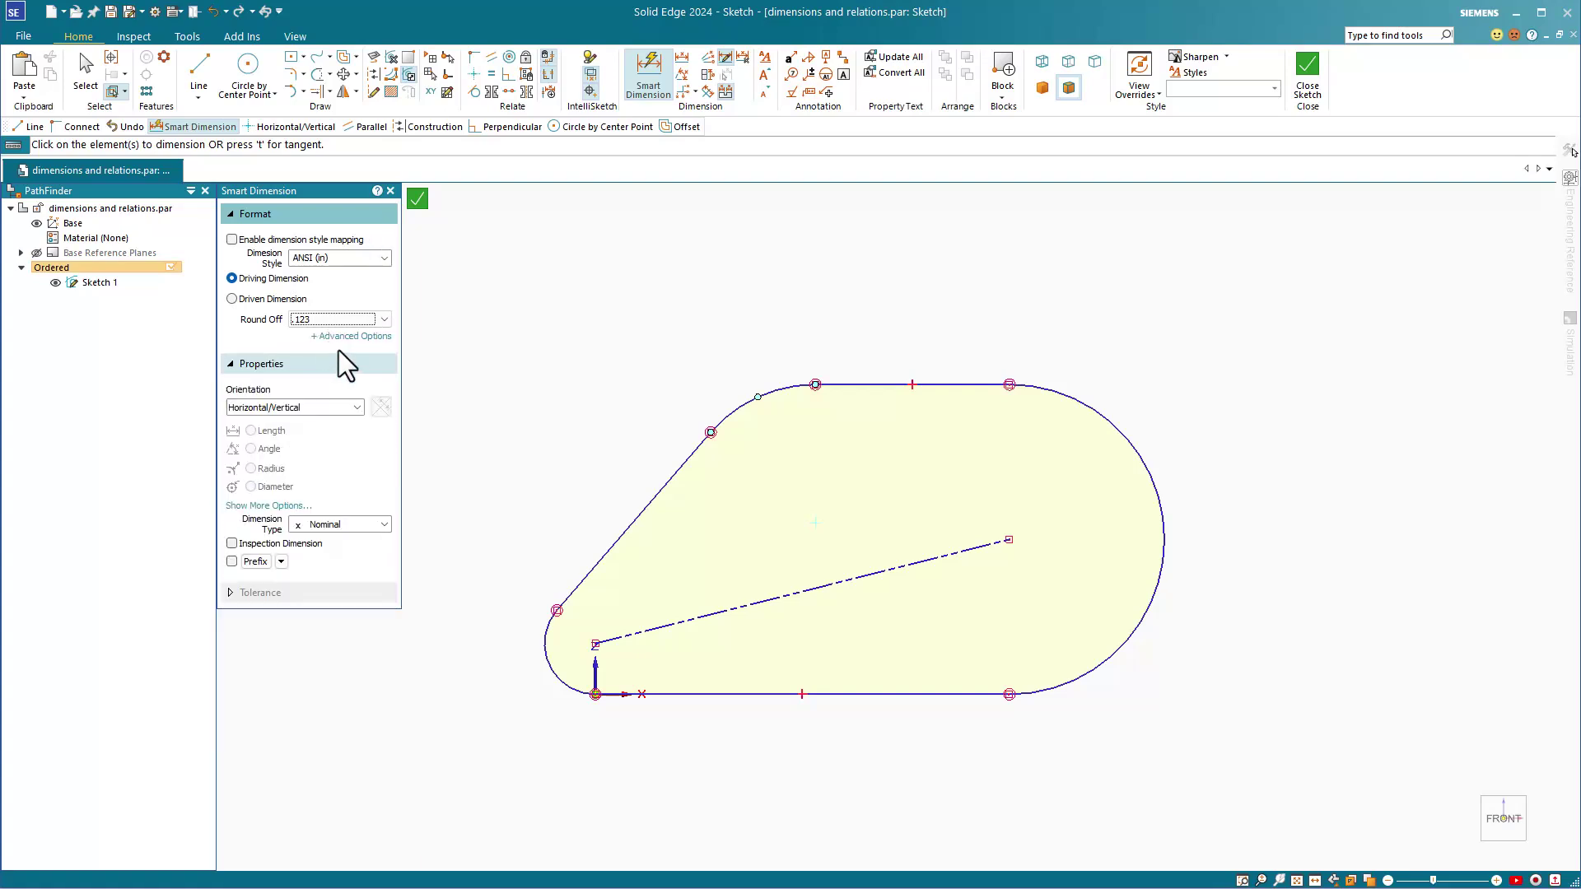
- Set dimension orientation to Automatic and begin a 2.500 dimension on the slanted line
{"action": "left_click", "coordinate": [343, 407]}
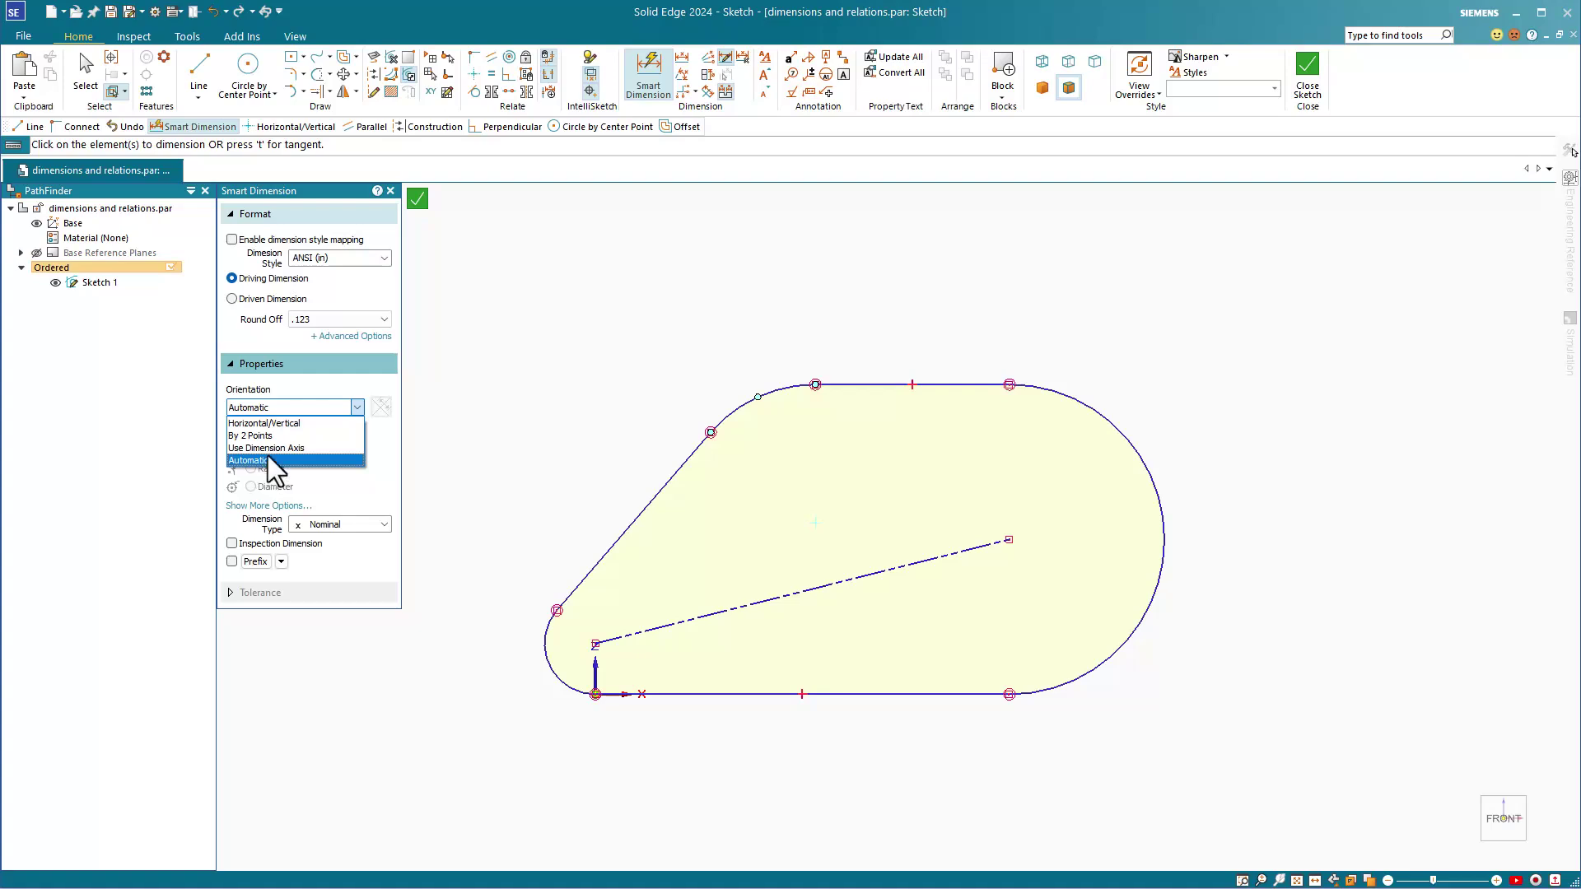
{"action": "left_click", "coordinate": [290, 458]}
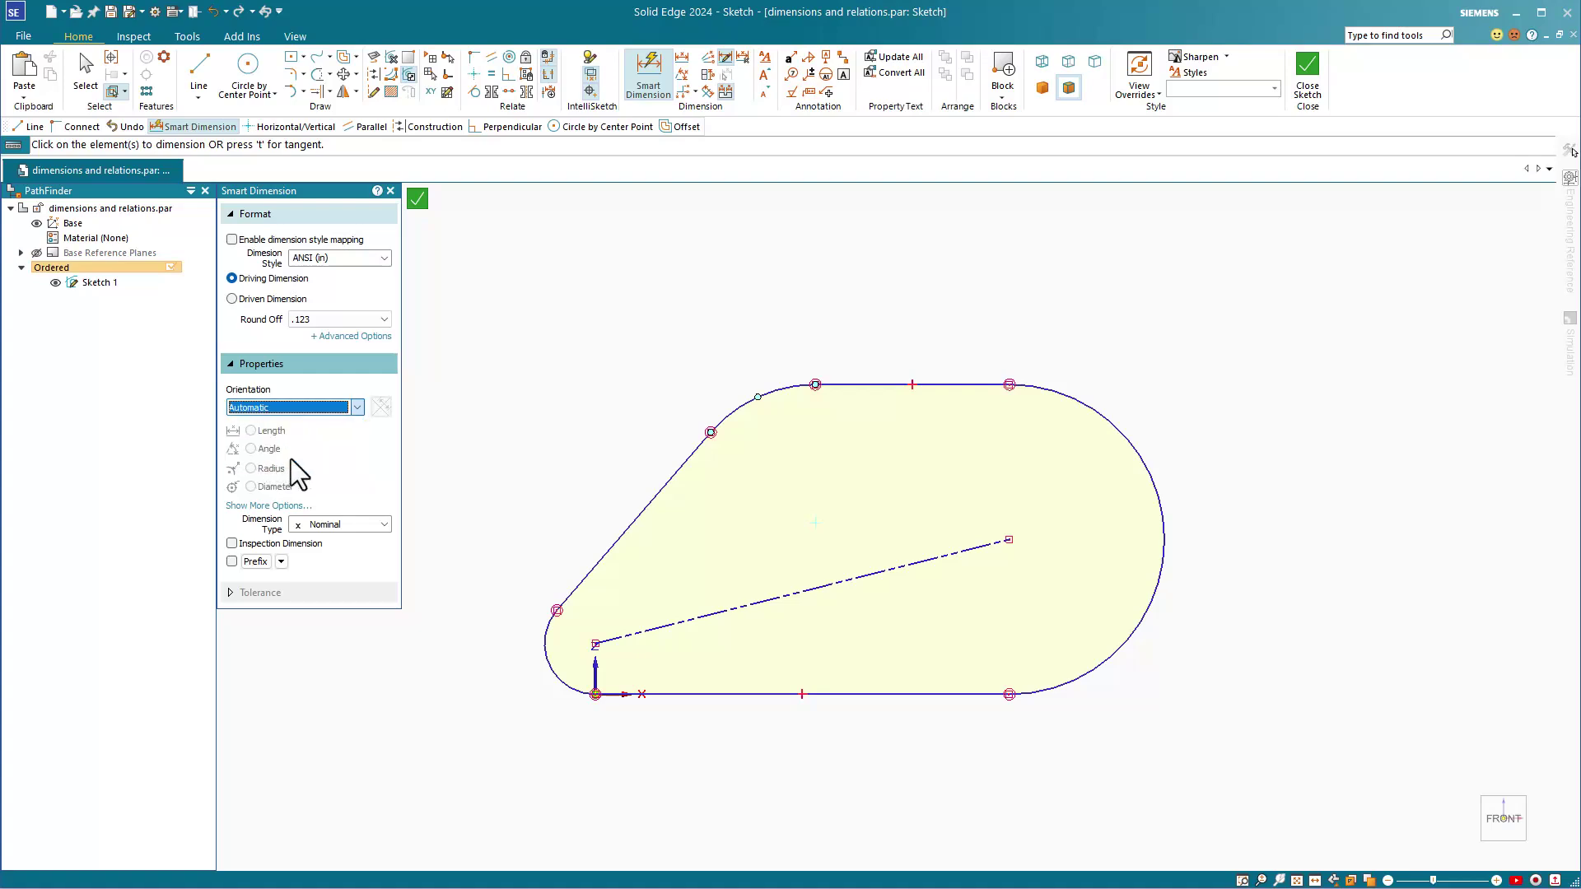
{"action": "left_click", "coordinate": [631, 522]}
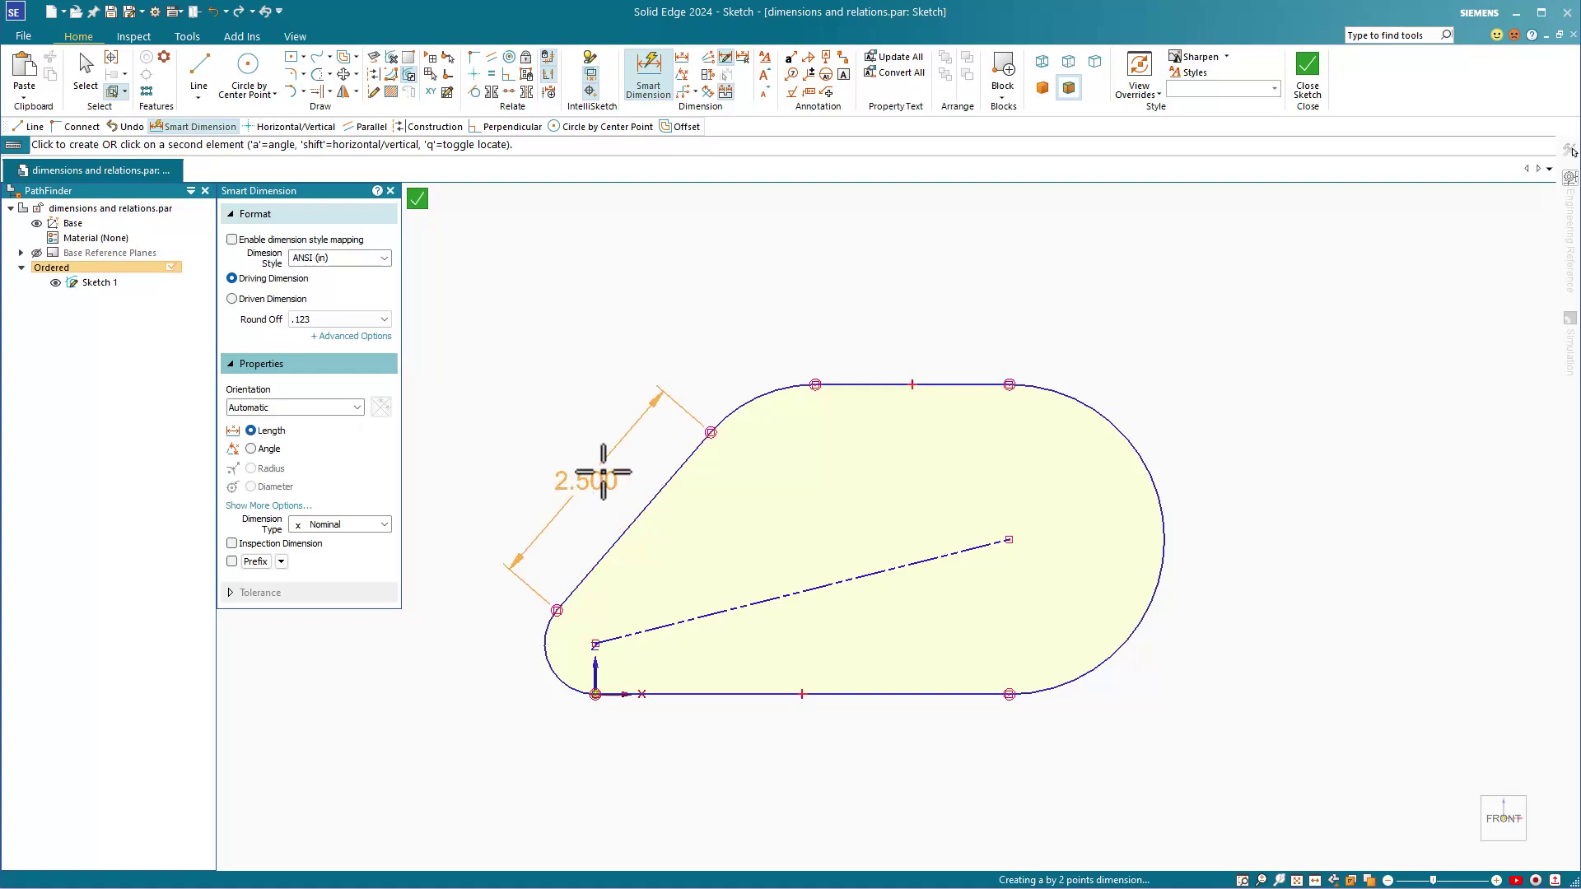
- Place the 2.500 slanted-line length and a 3.293 vertical height between top and bottom lines
{"action": "left_click", "coordinate": [600, 497]}
{"action": "left_click", "coordinate": [826, 384]}
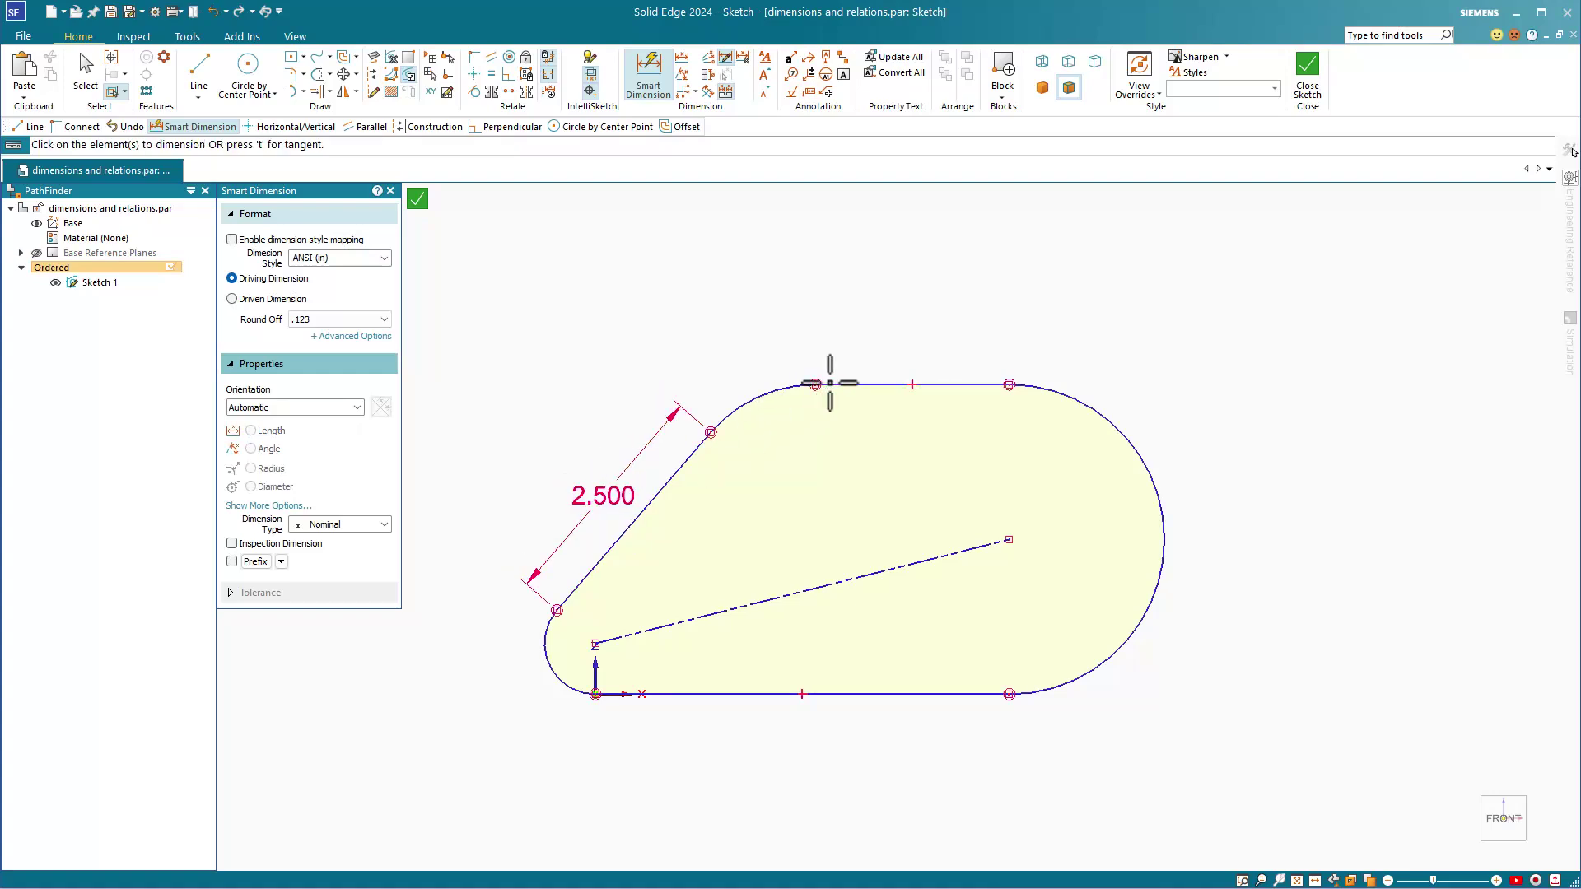
{"action": "left_click", "coordinate": [916, 694]}
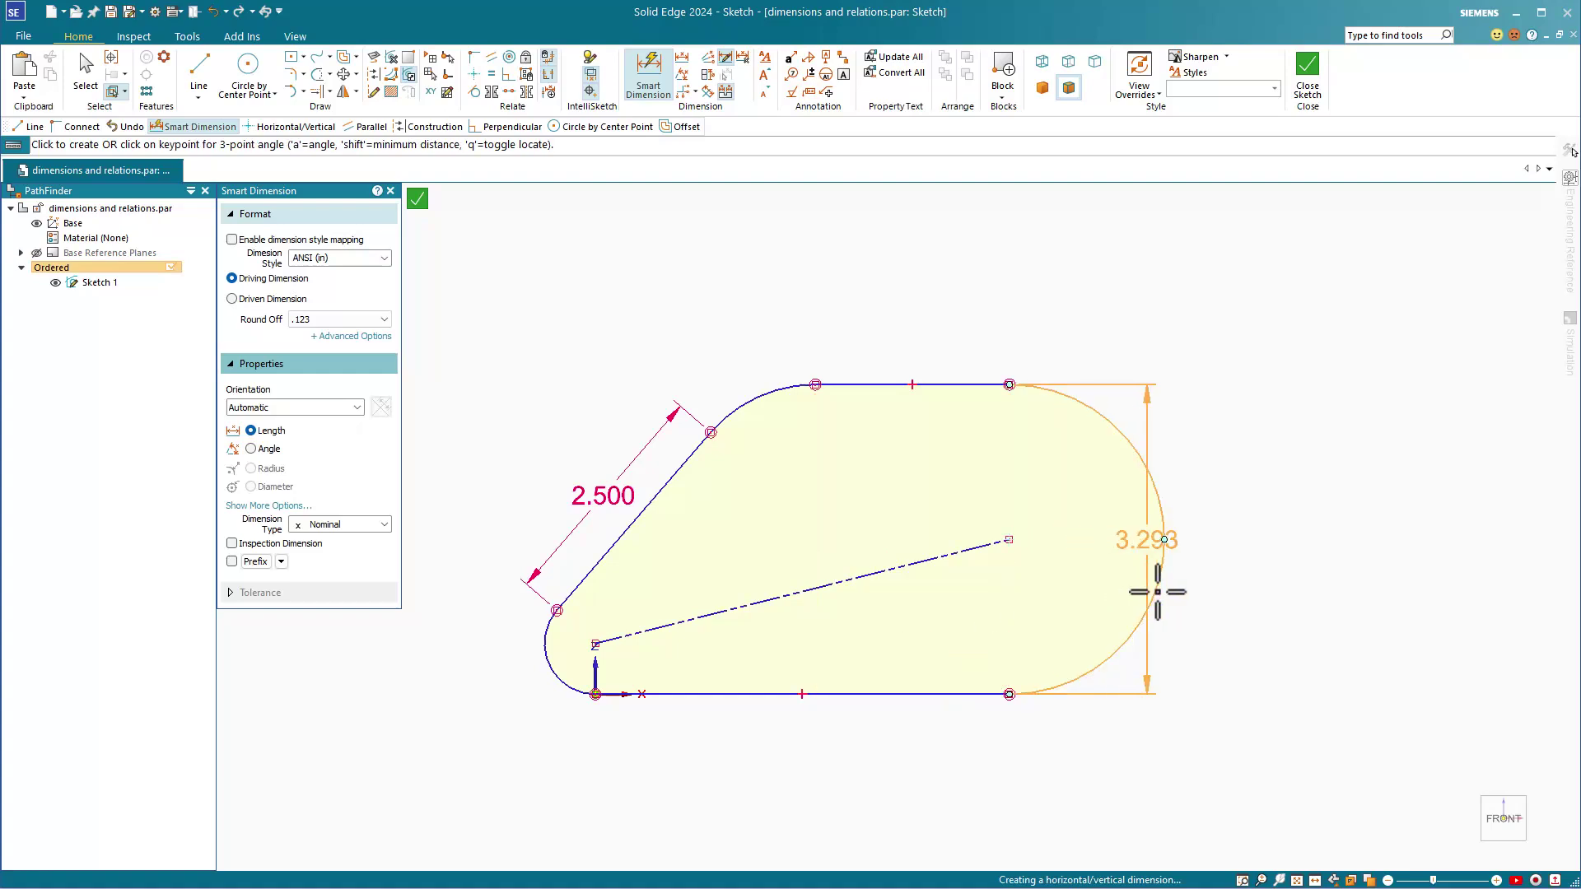
{"action": "left_click", "coordinate": [1282, 492]}
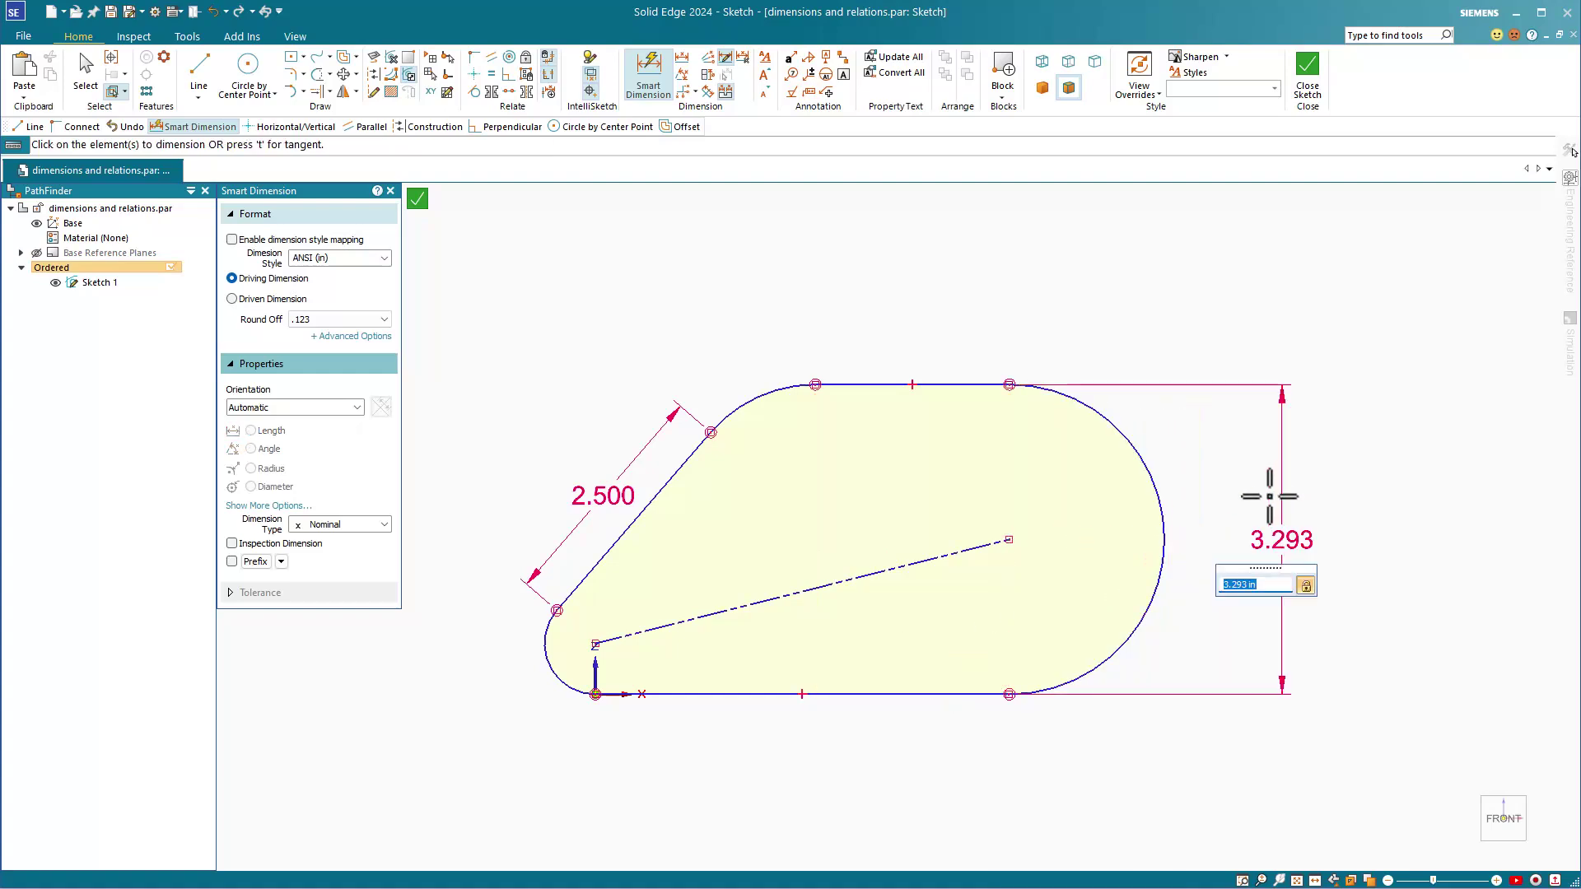
- Dimension the right arc as Ø 3.293 diameter and start a 49.17° angle on the slanted edge
{"action": "left_click", "coordinate": [1168, 465]}
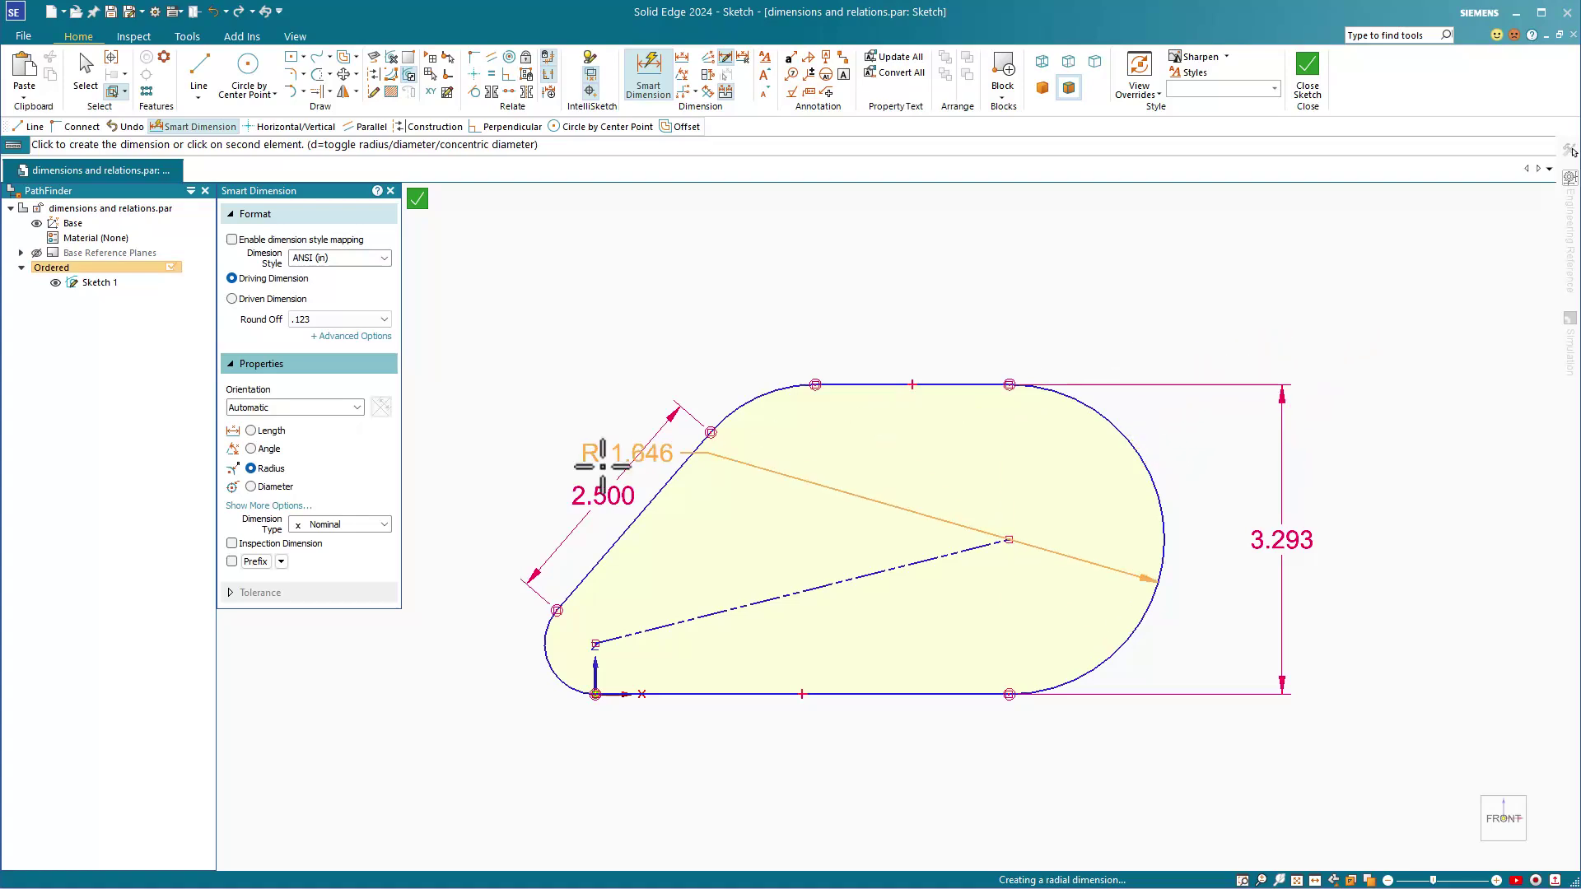
{"action": "left_click", "coordinate": [260, 488]}
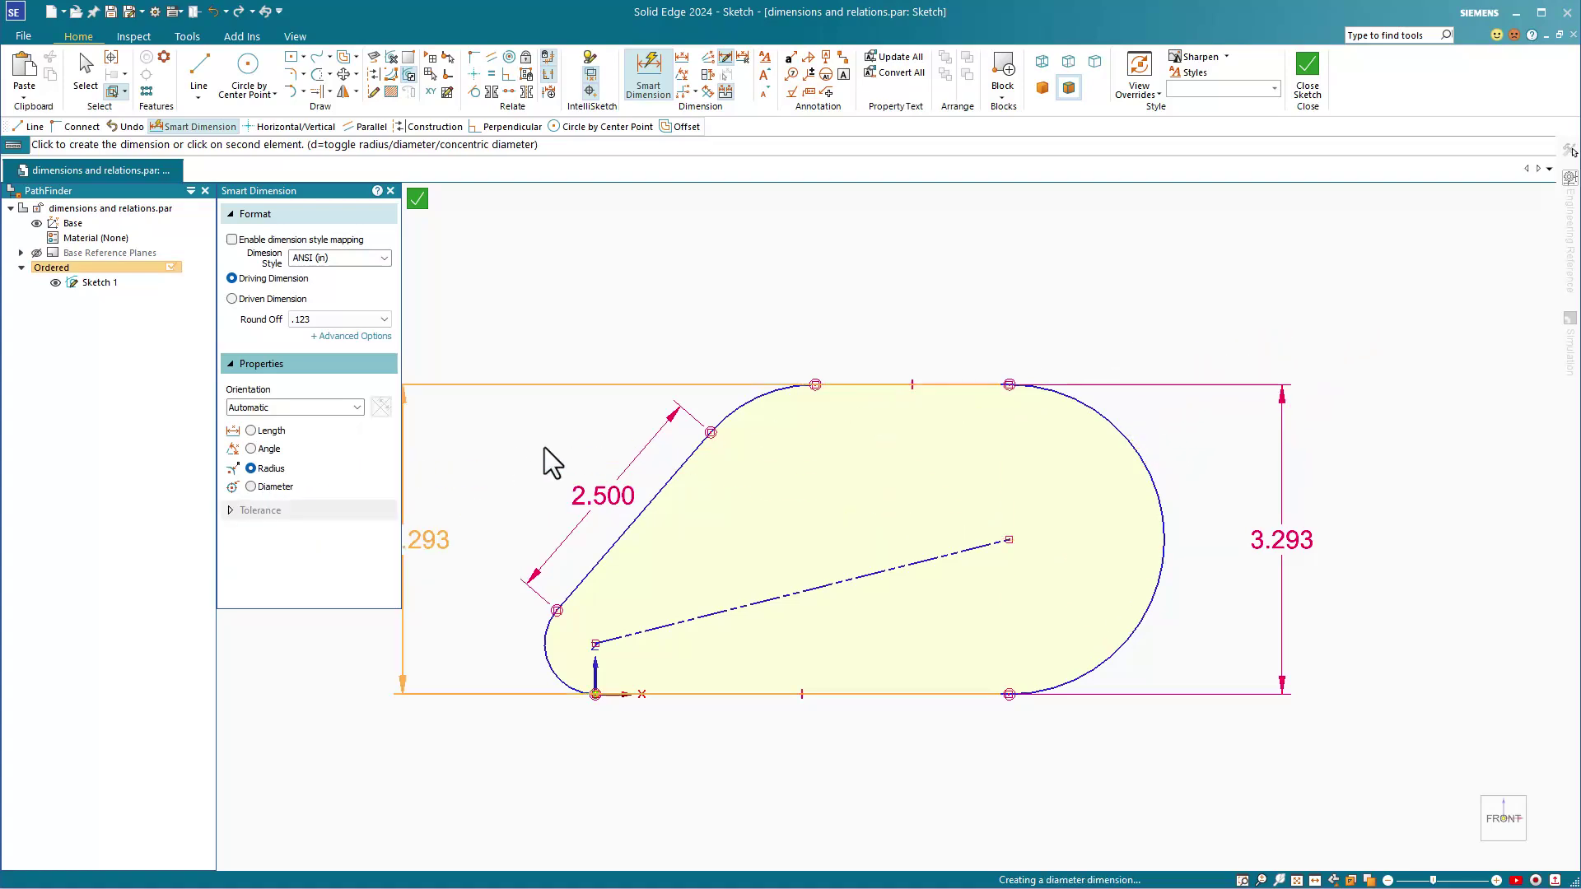
{"action": "left_click", "coordinate": [1248, 310]}
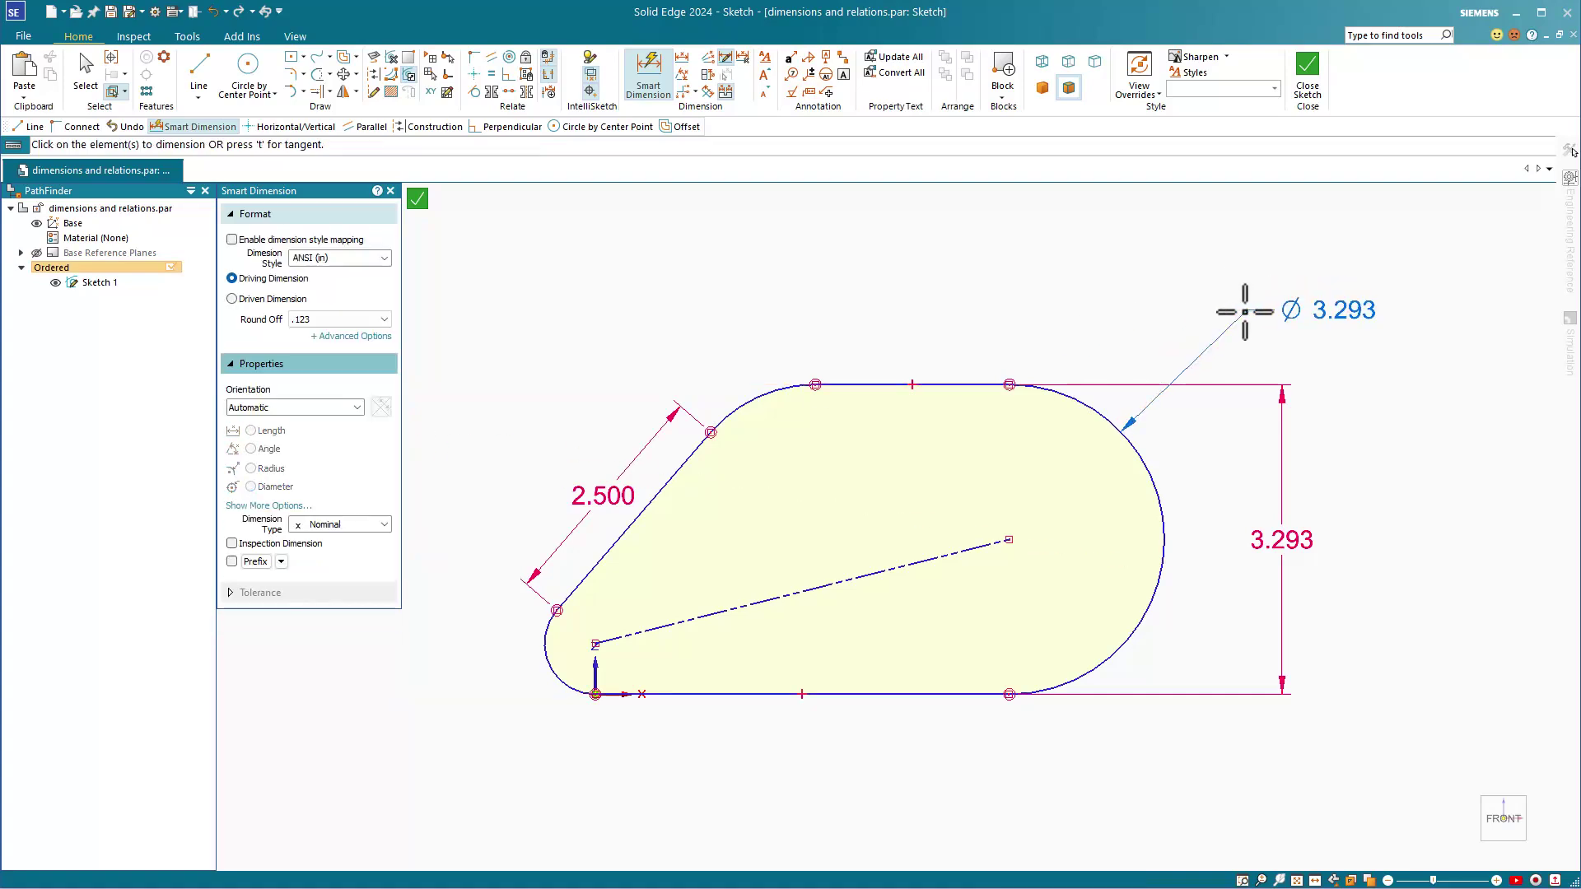
{"action": "left_click", "coordinate": [690, 460]}
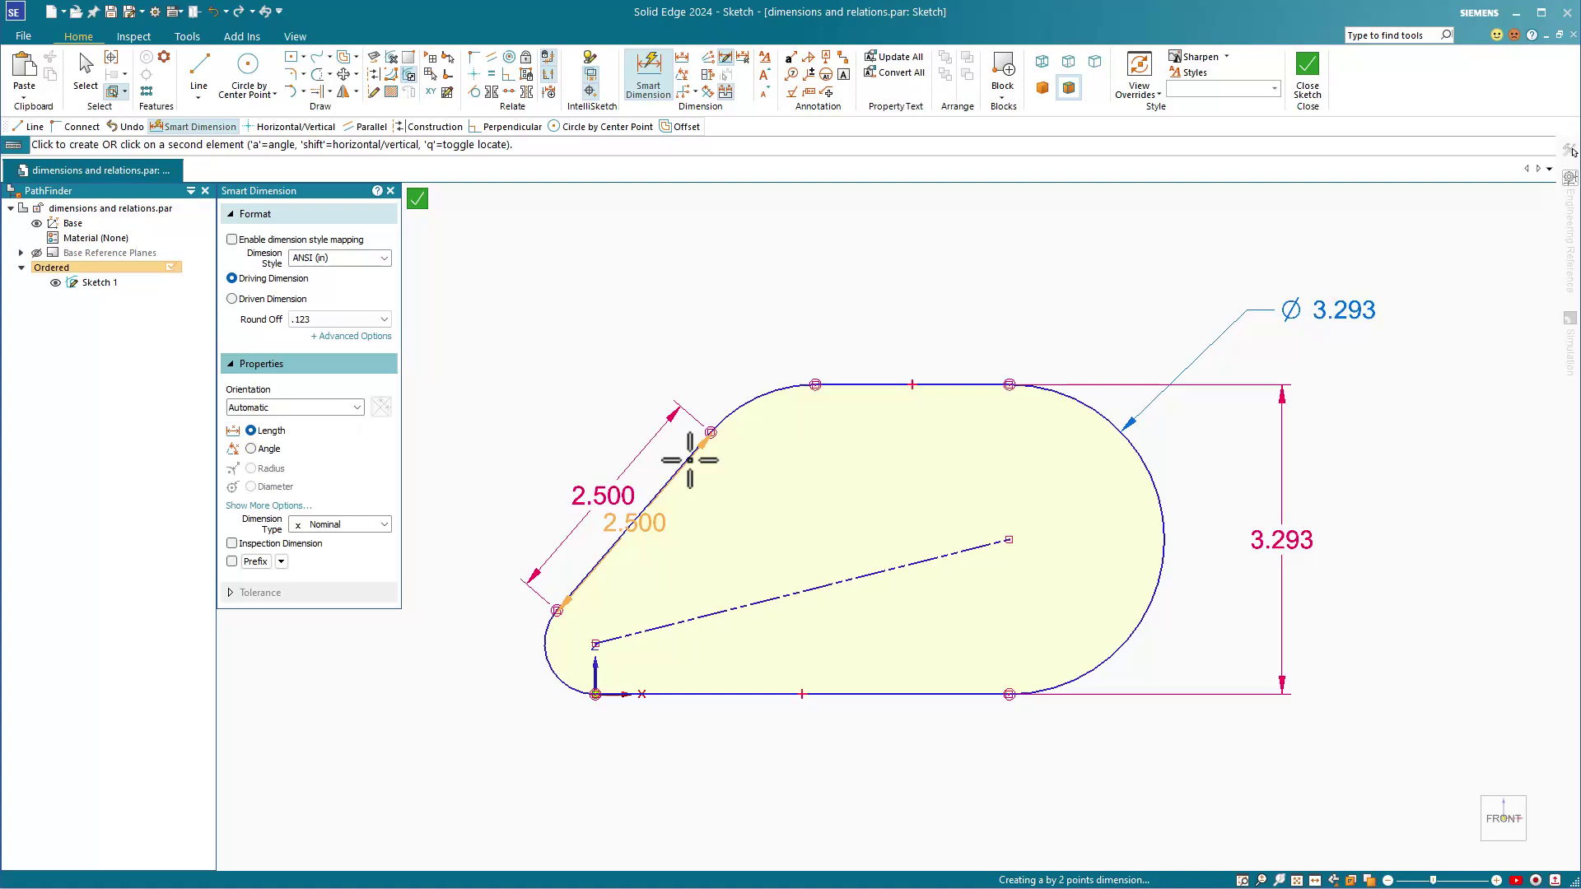
{"action": "left_click", "coordinate": [251, 449]}
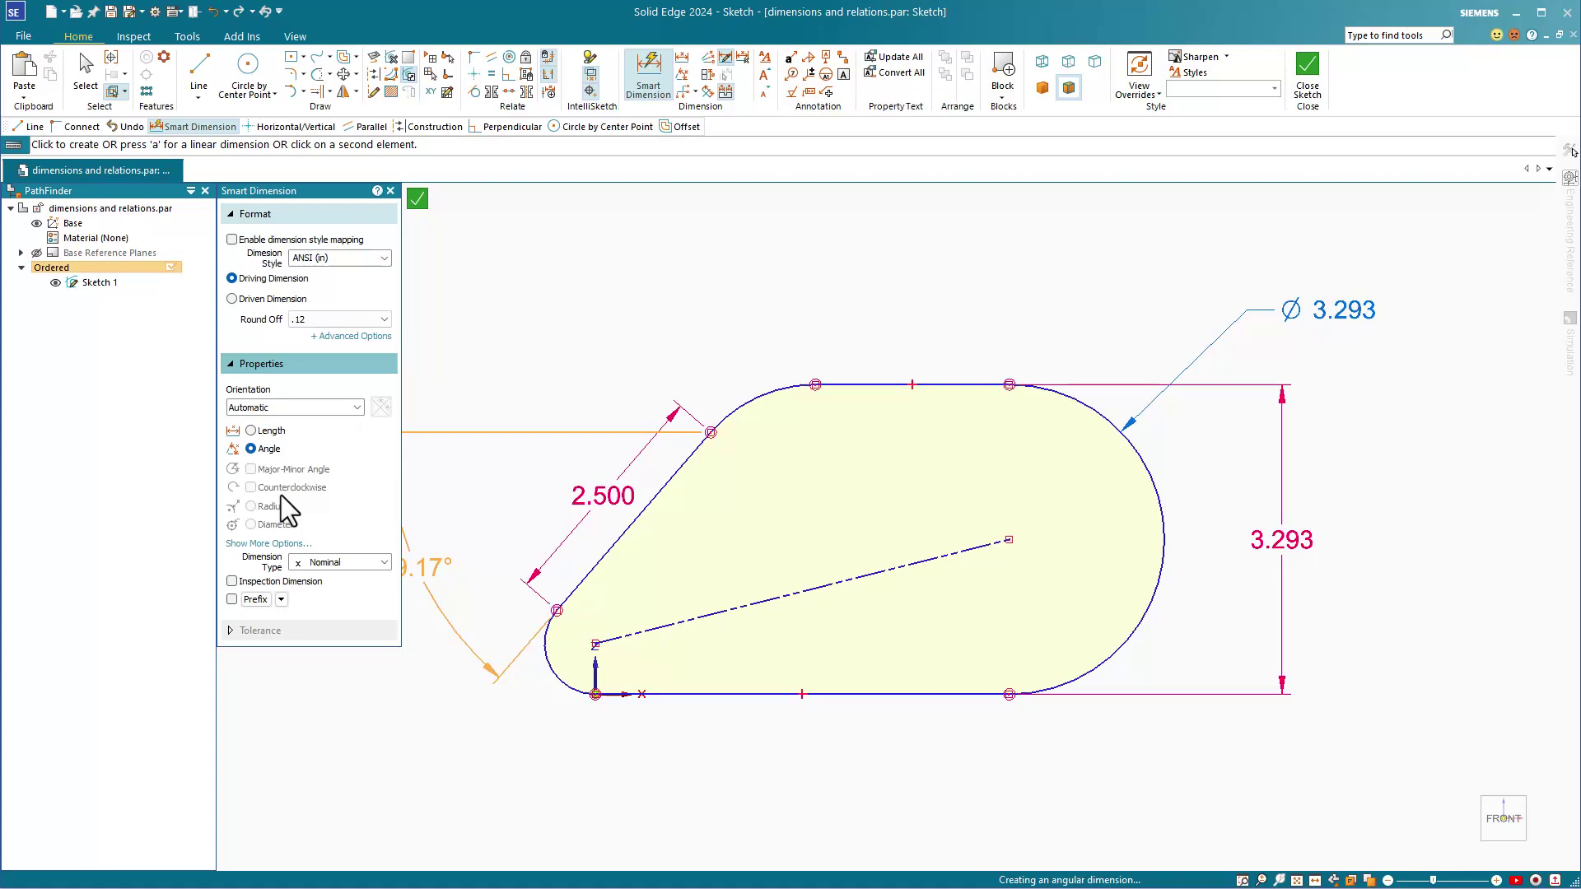
- Place the 49.17° angle and a 6.586 overall width tangent to both end arcs
{"action": "left_click", "coordinate": [265, 507]}
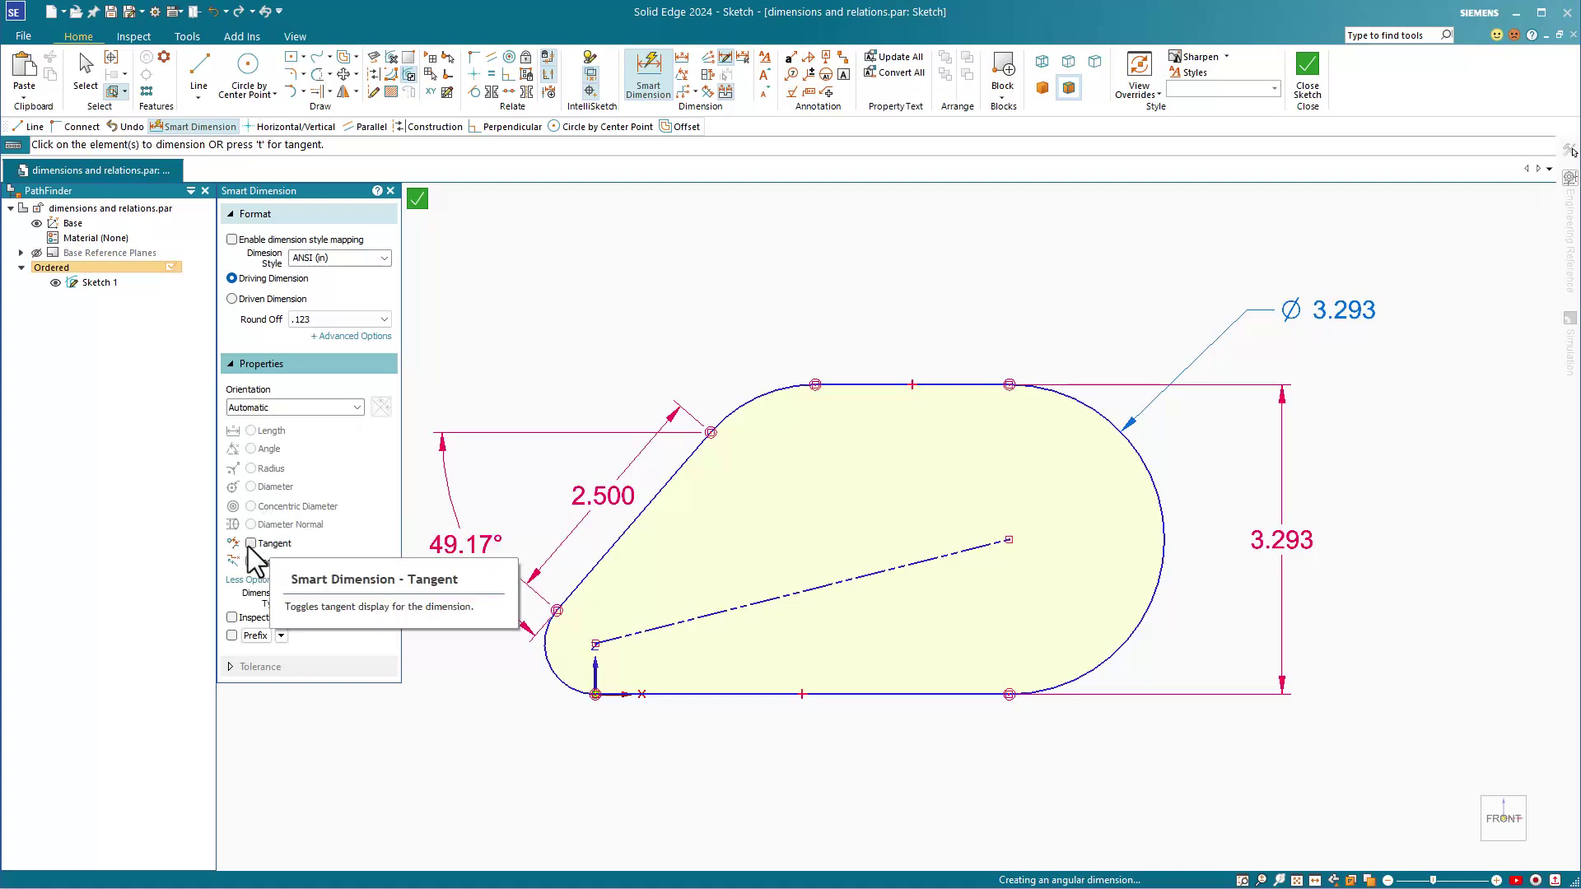
{"action": "left_click", "coordinate": [251, 543]}
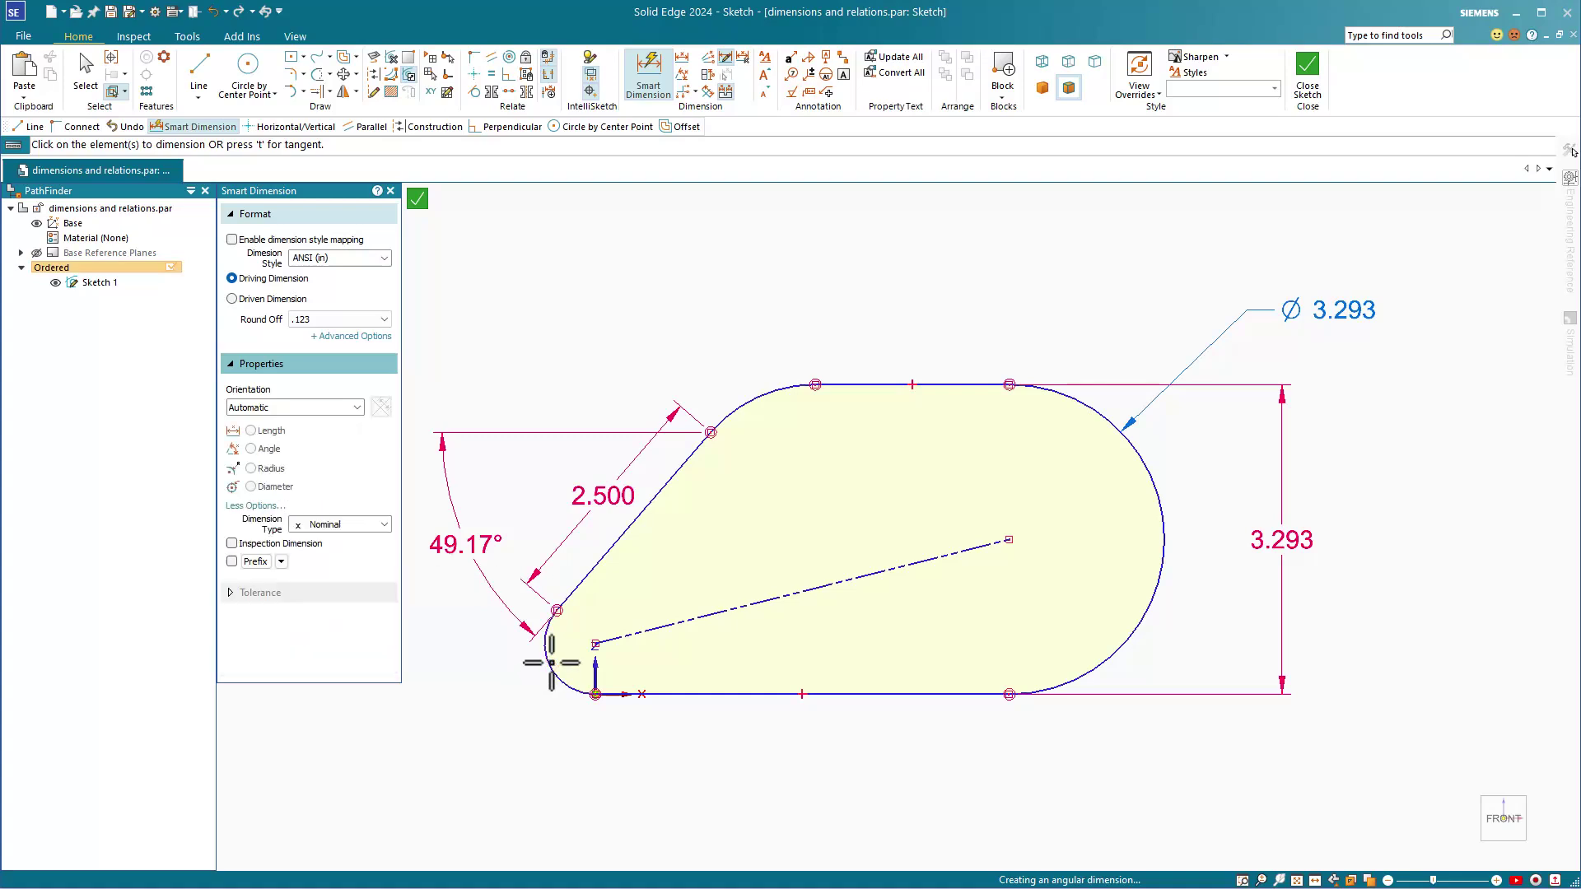
{"action": "left_click", "coordinate": [548, 651]}
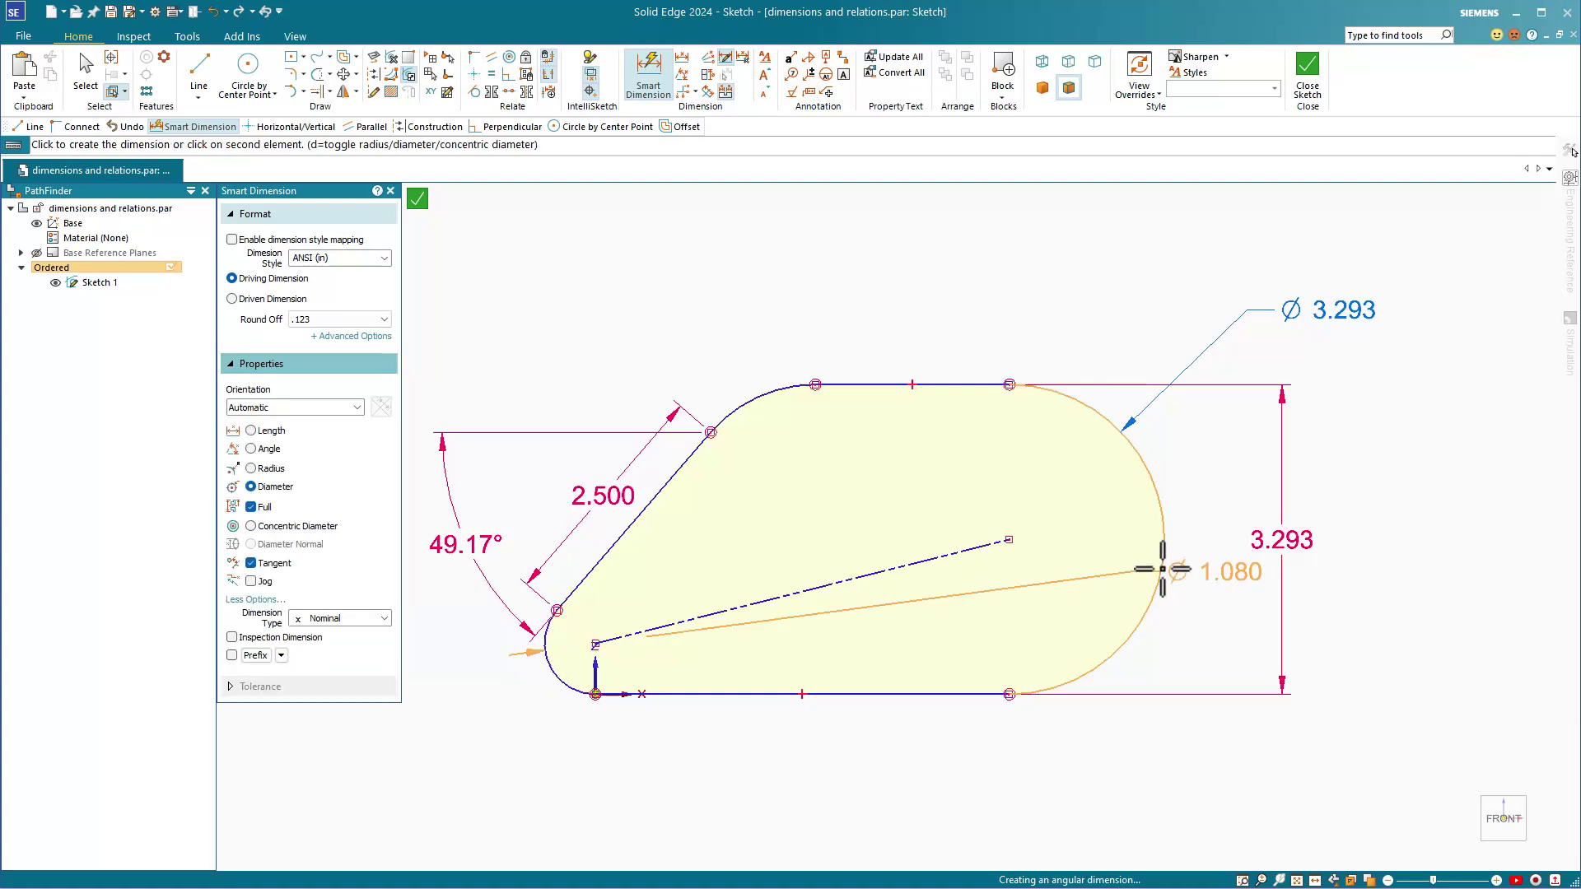
{"action": "left_click", "coordinate": [1162, 568]}
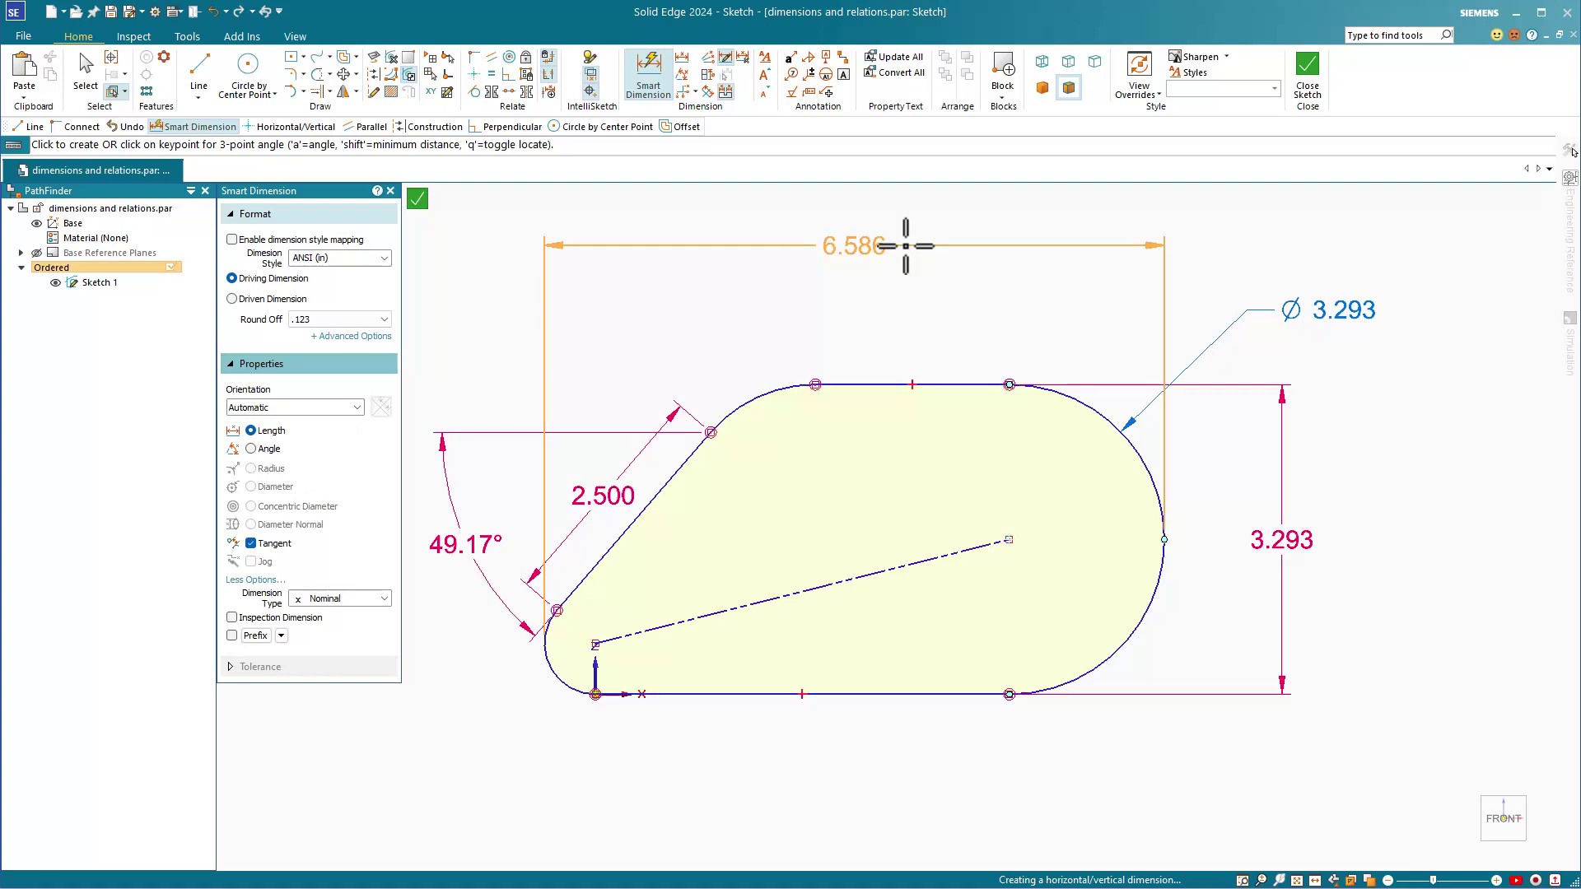
{"action": "left_click", "coordinate": [906, 245]}
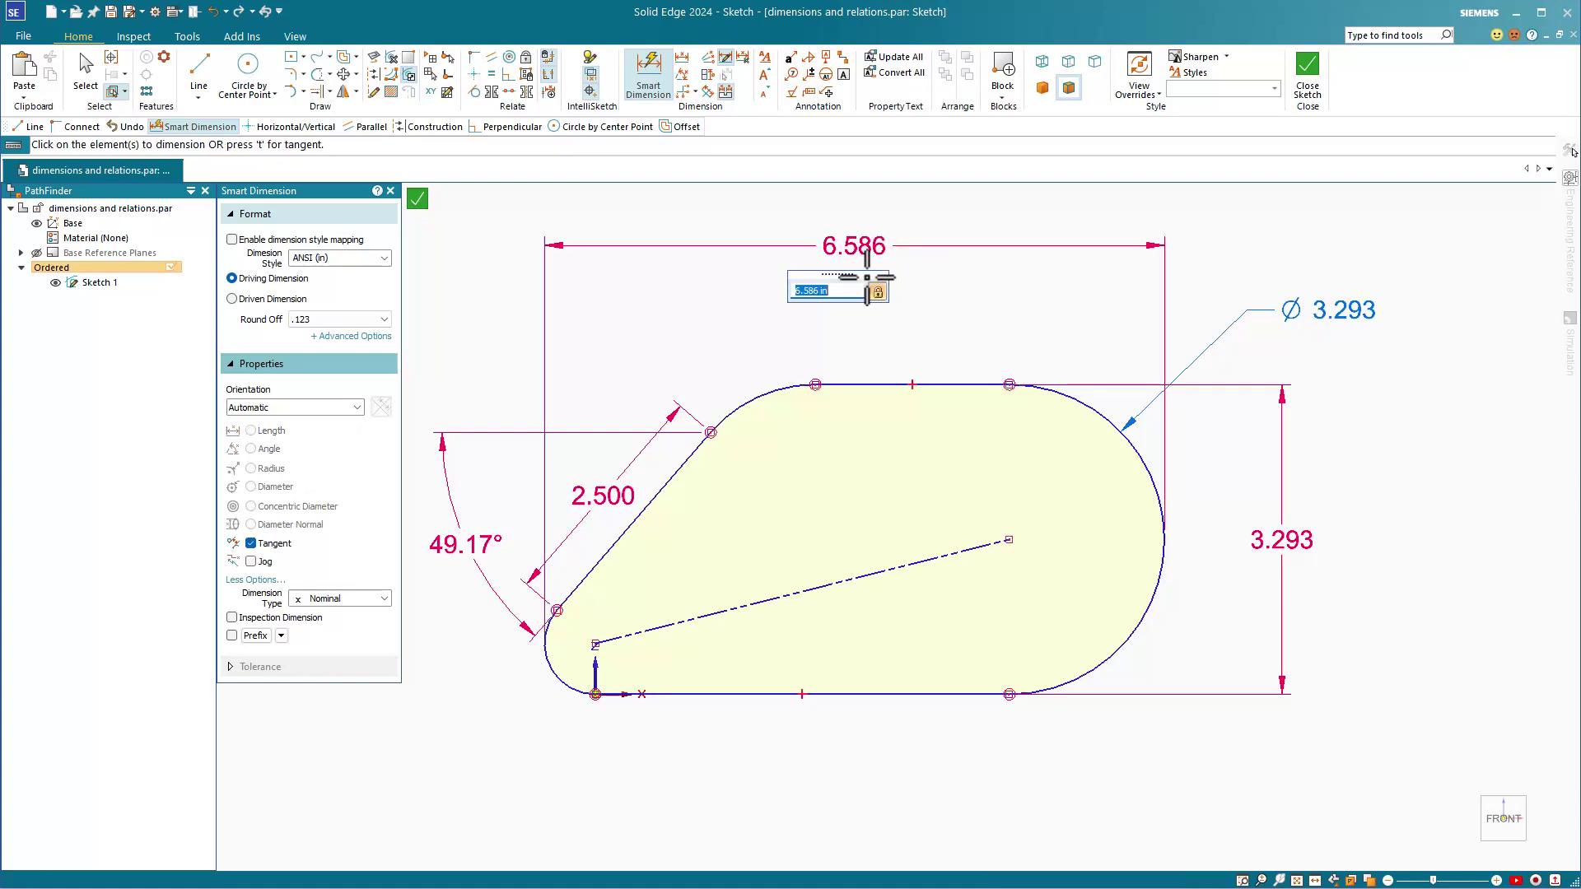
{"action": "left_click", "coordinate": [384, 599]}
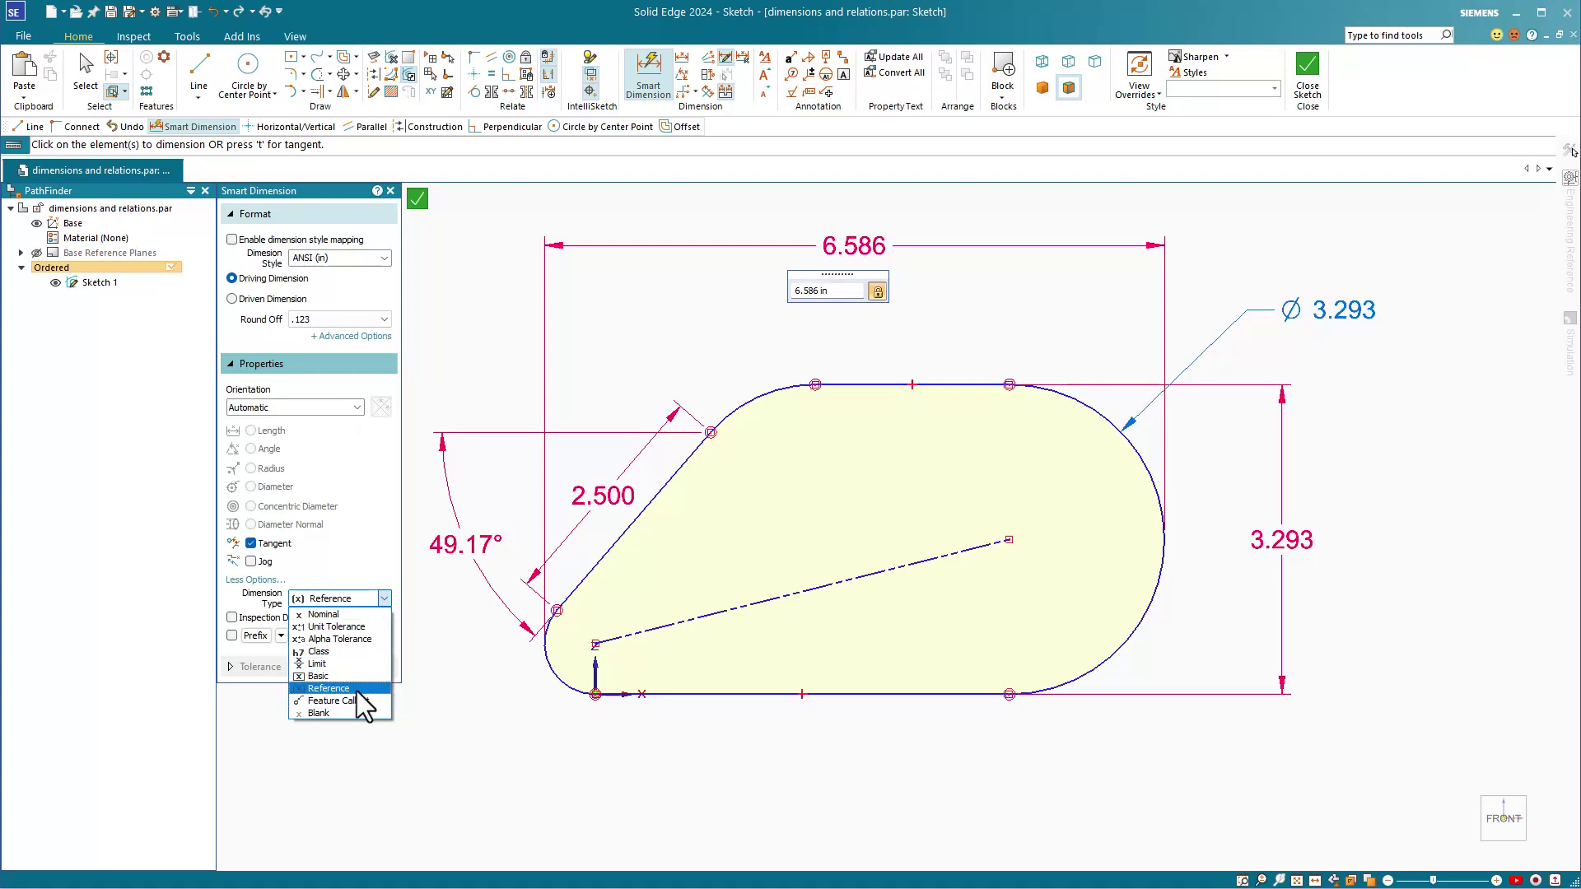
- Make the 6.586 width a Nominal inspection dimension and enable its prefix settings
{"action": "left_click", "coordinate": [357, 738]}
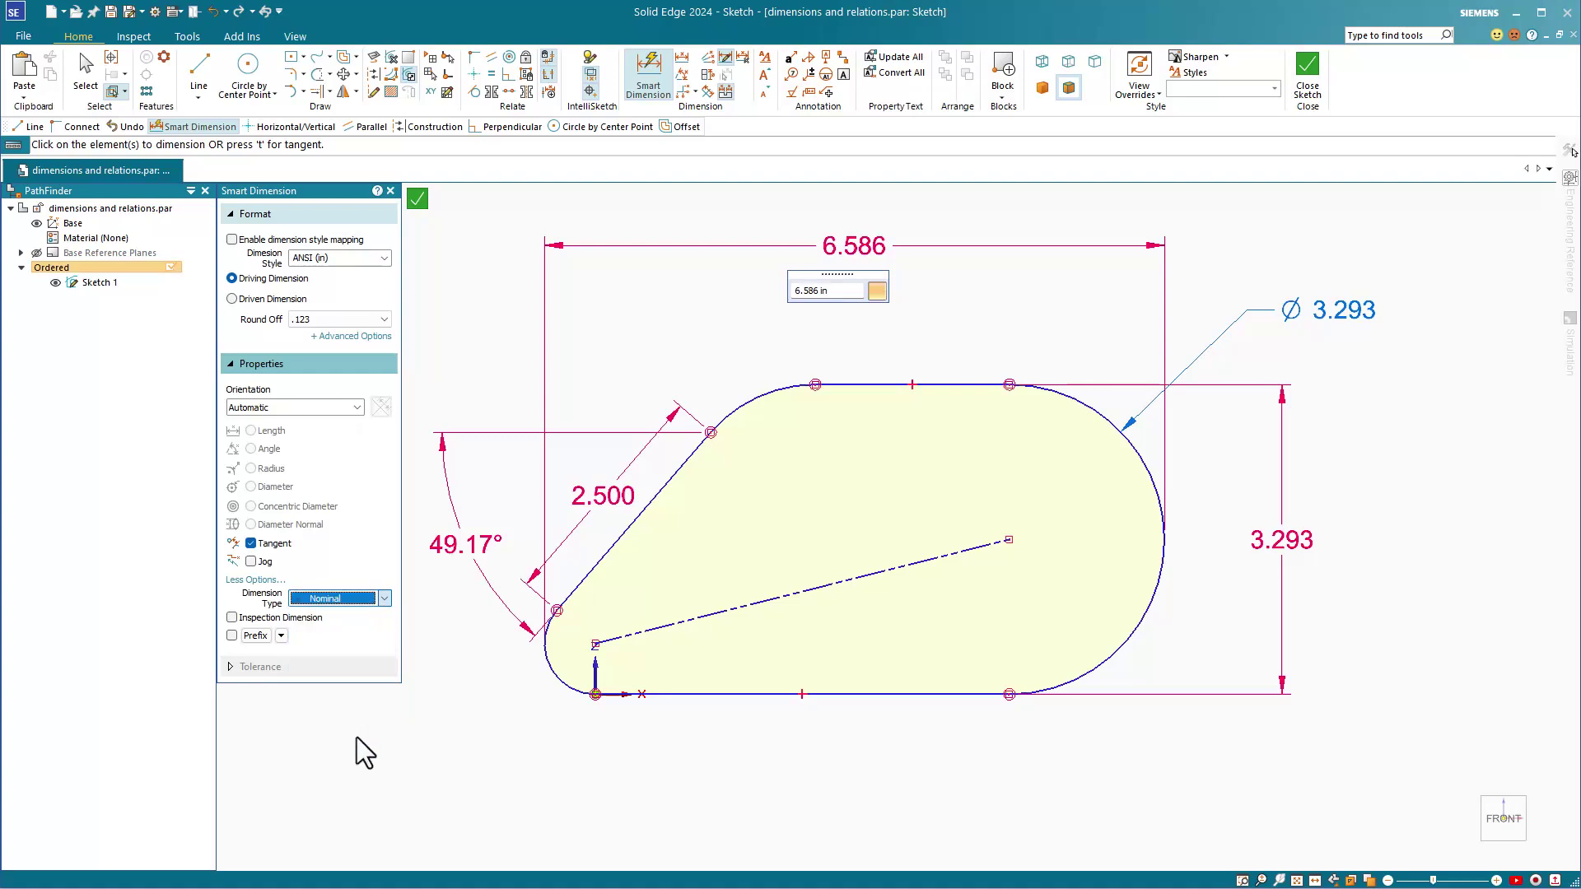
{"action": "left_click", "coordinate": [231, 618]}
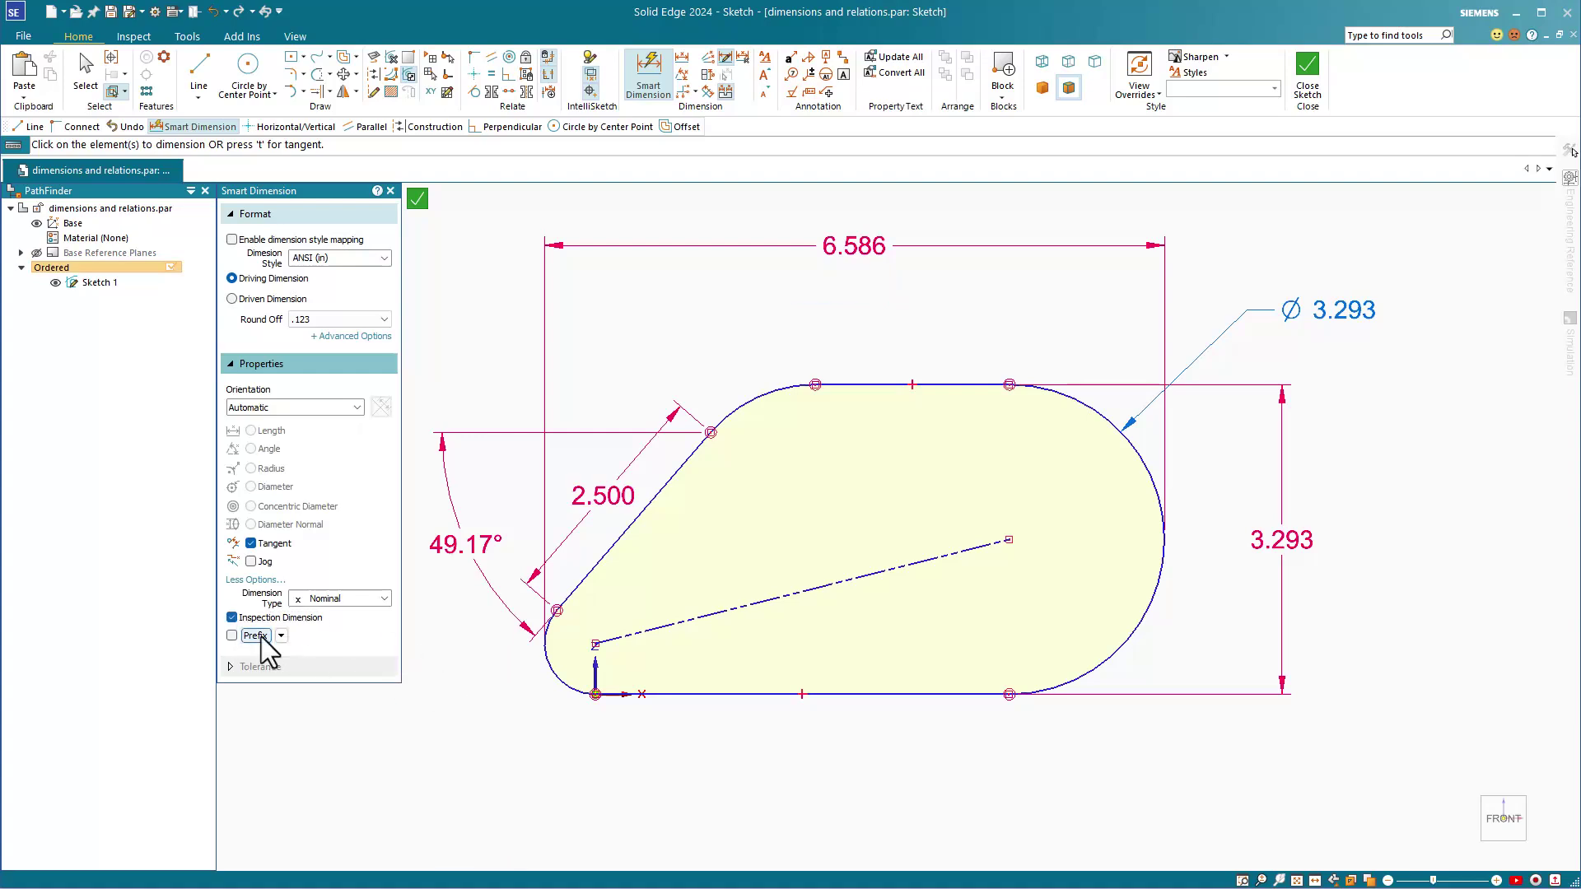
{"action": "left_click", "coordinate": [257, 637]}
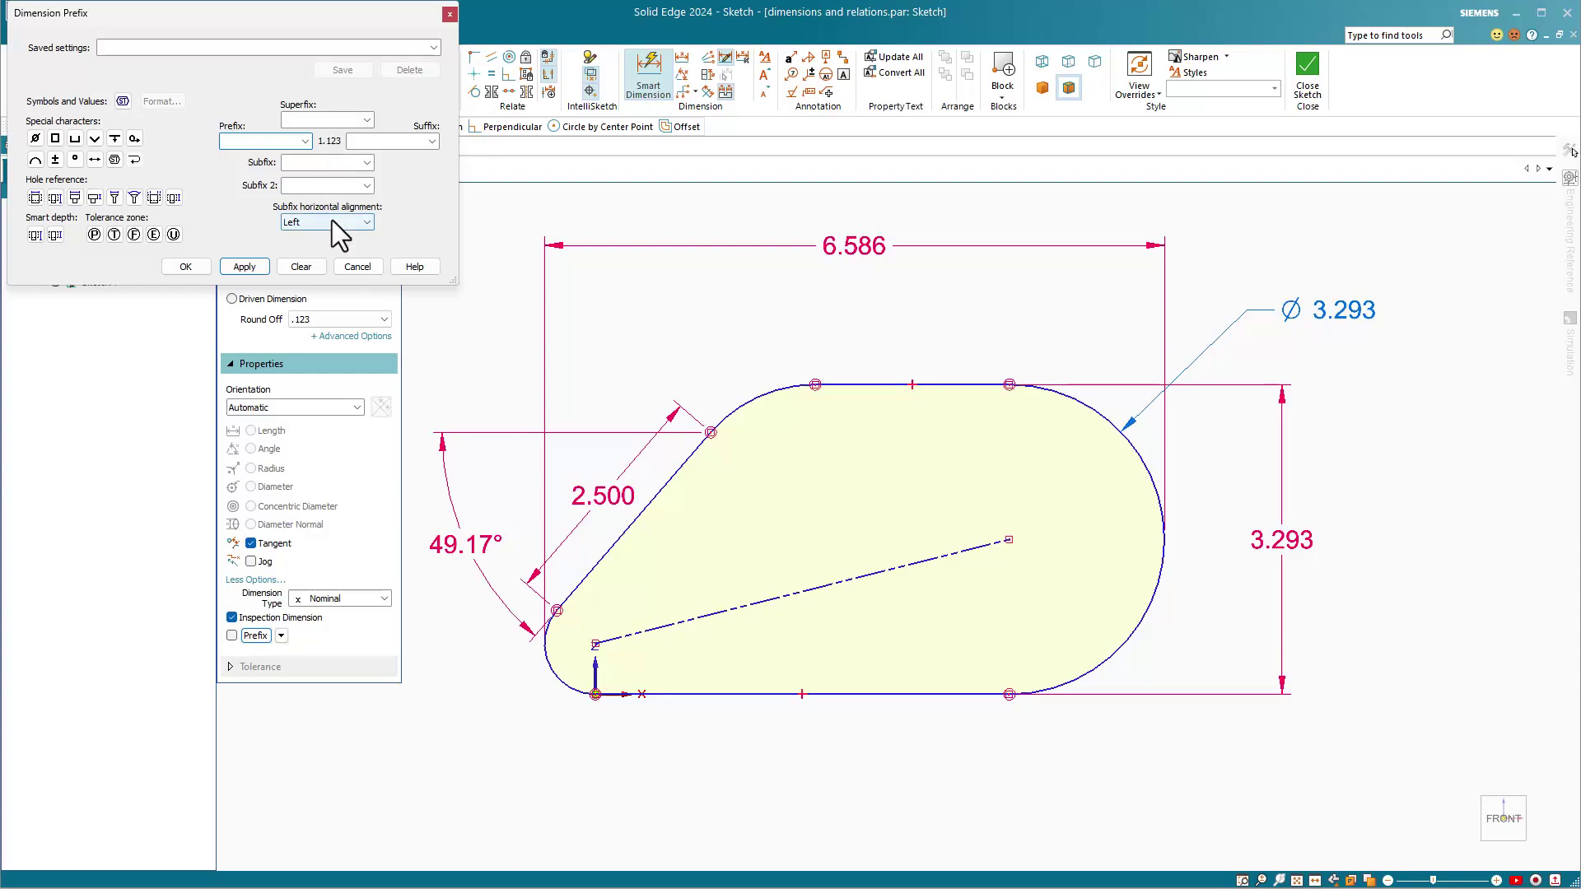
{"action": "left_click", "coordinate": [190, 267]}
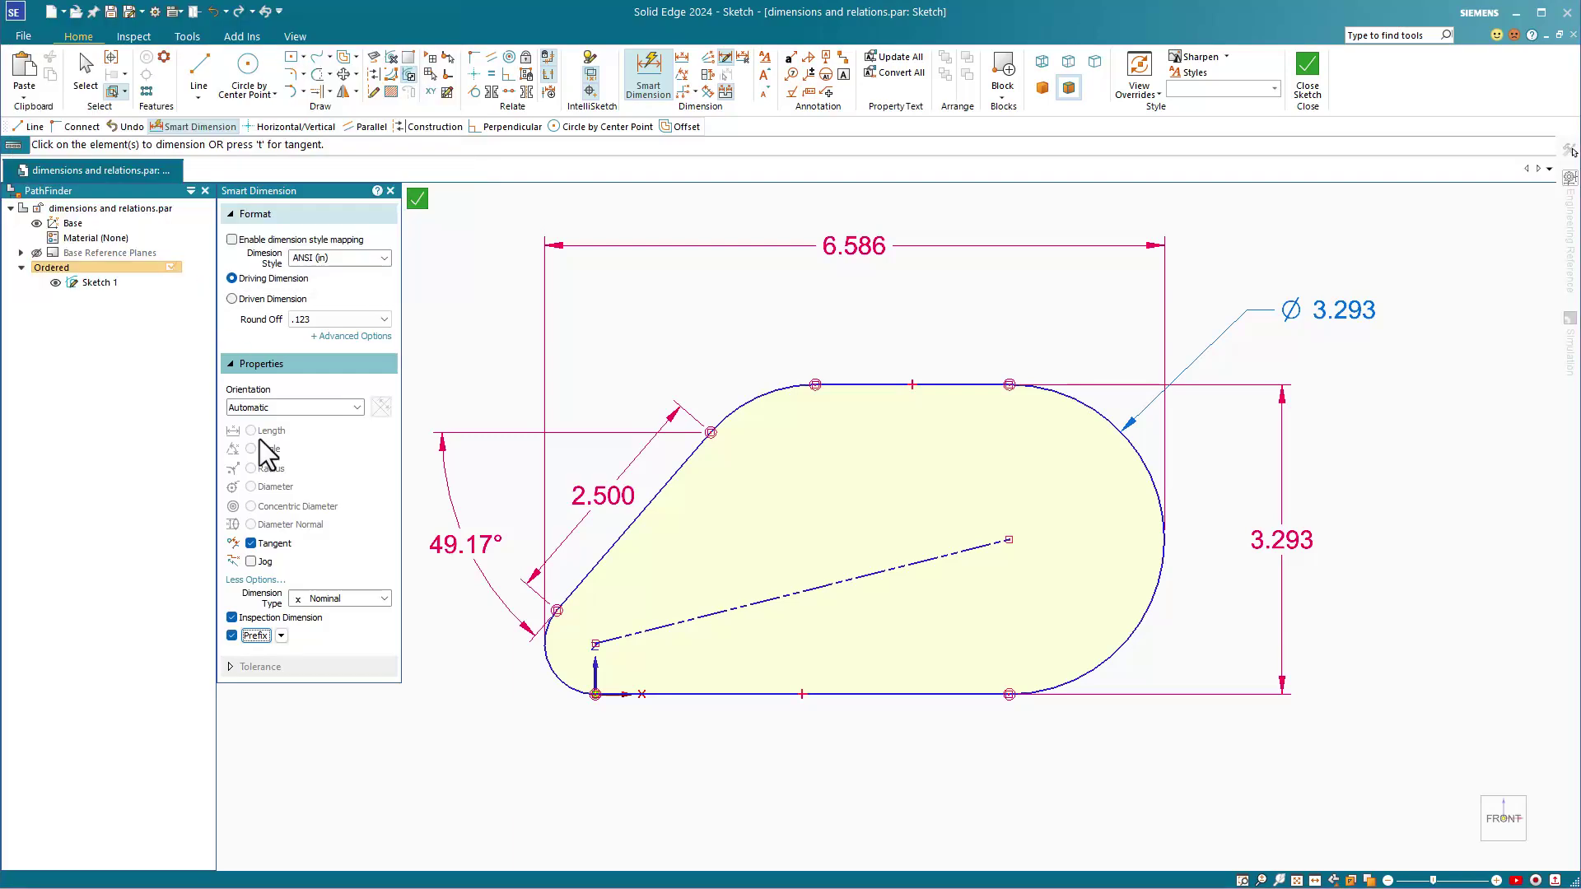
- Change the 6.586 overall dimension to the Limit type and display its tolerance settings
{"action": "left_click", "coordinate": [353, 453]}
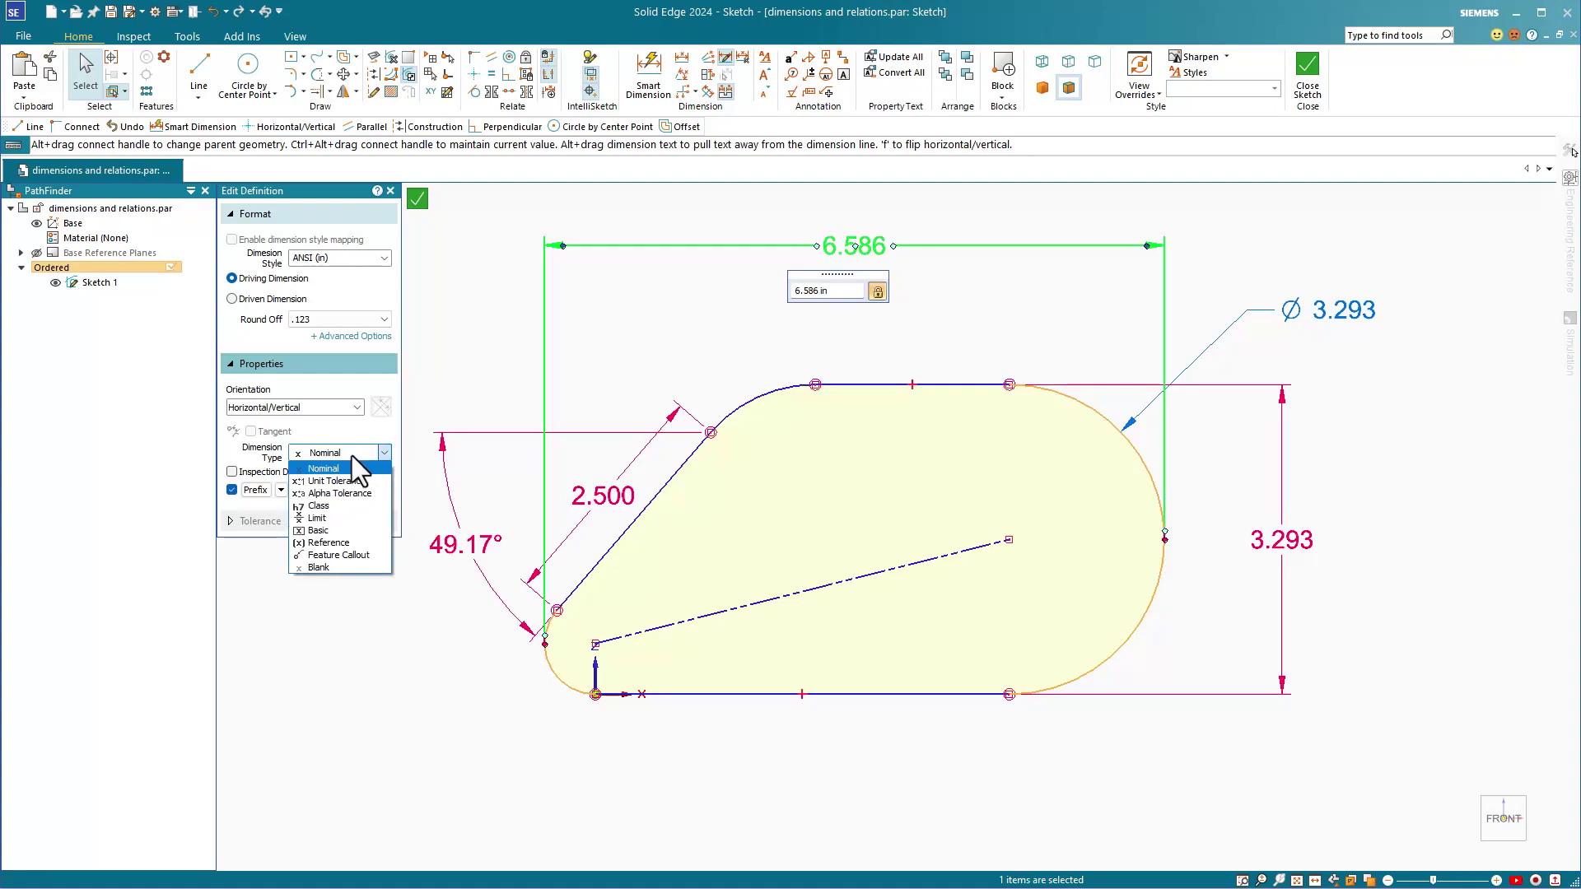
{"action": "left_click", "coordinate": [318, 518]}
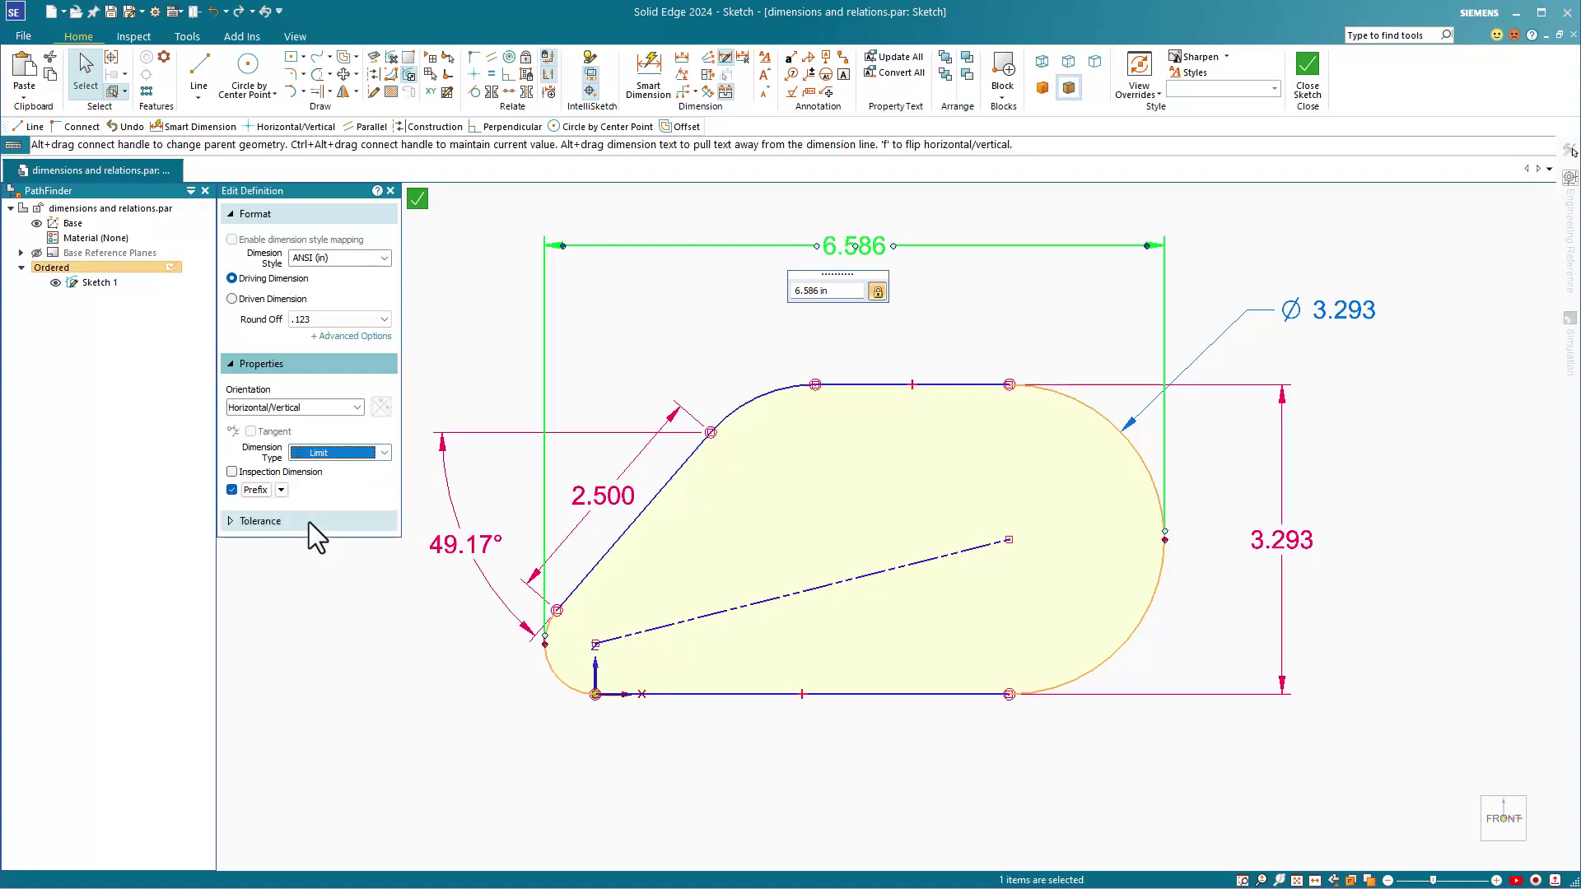
{"action": "left_click", "coordinate": [232, 523]}
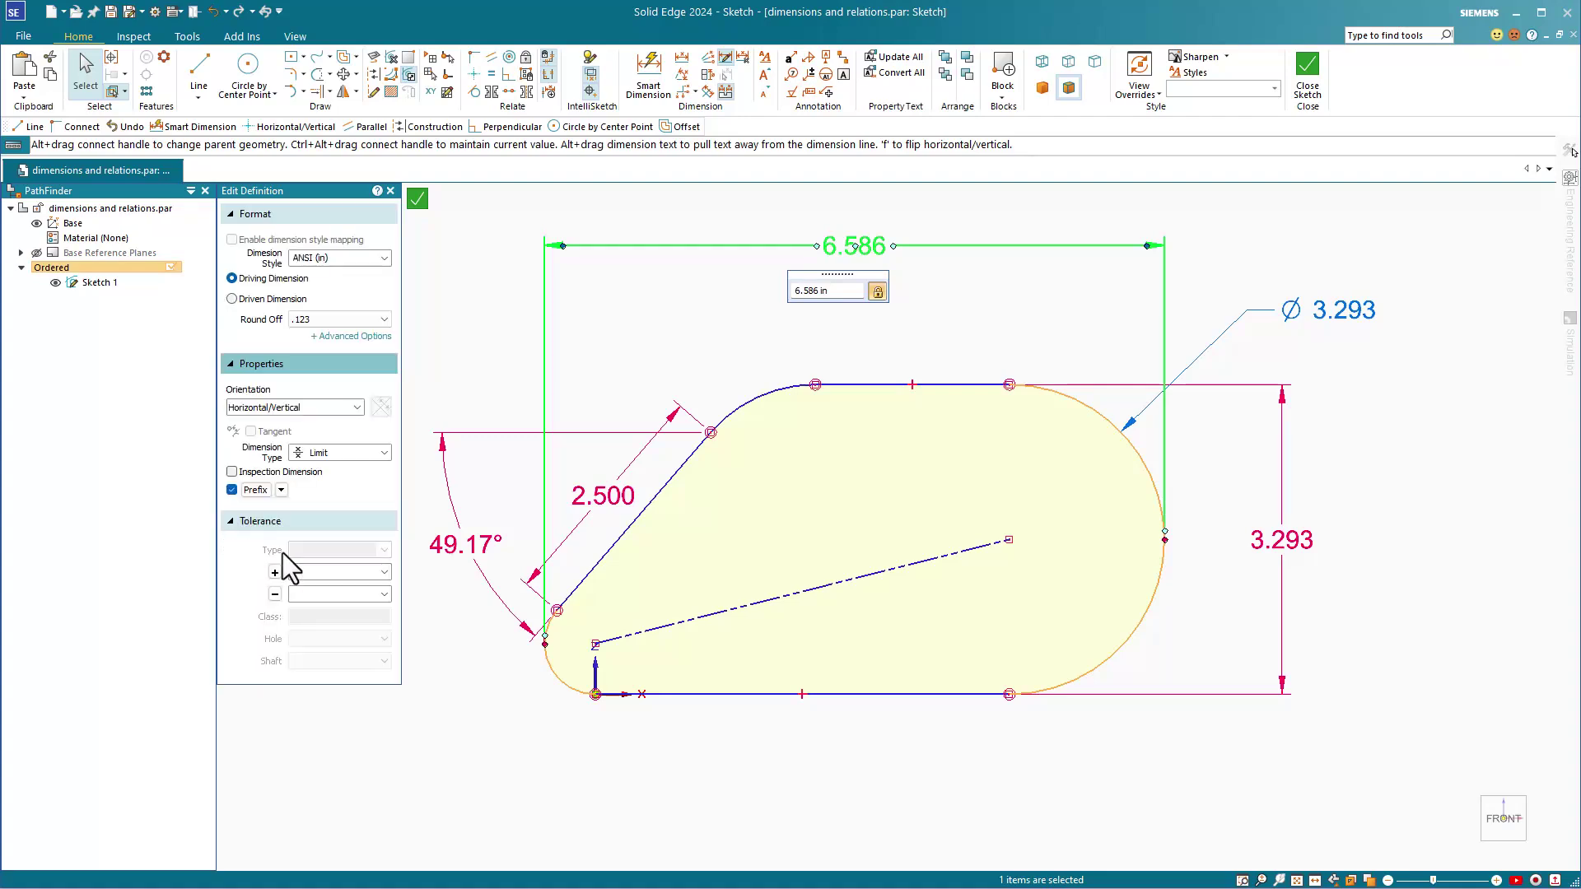